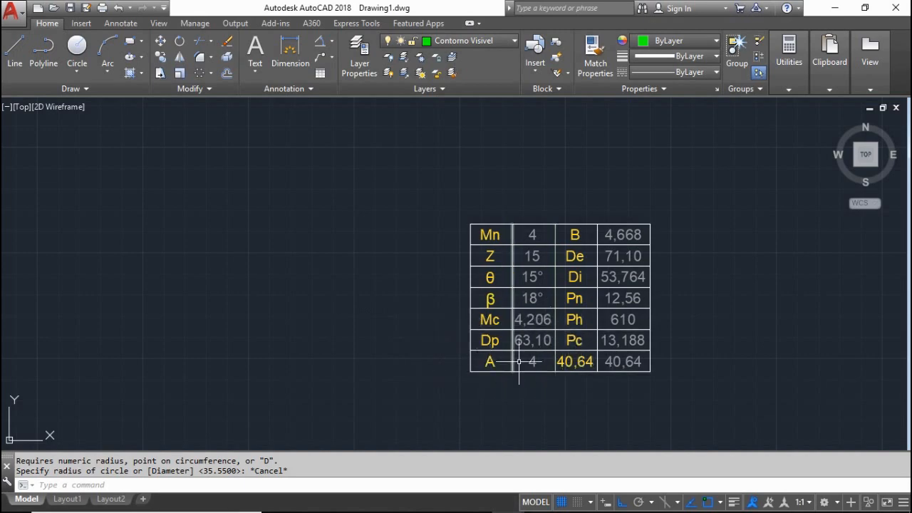
Draw the gear's pitch circle in the empty area beside the data table with a radius of 6310/200.
scroll(536, 362, "up", 4)
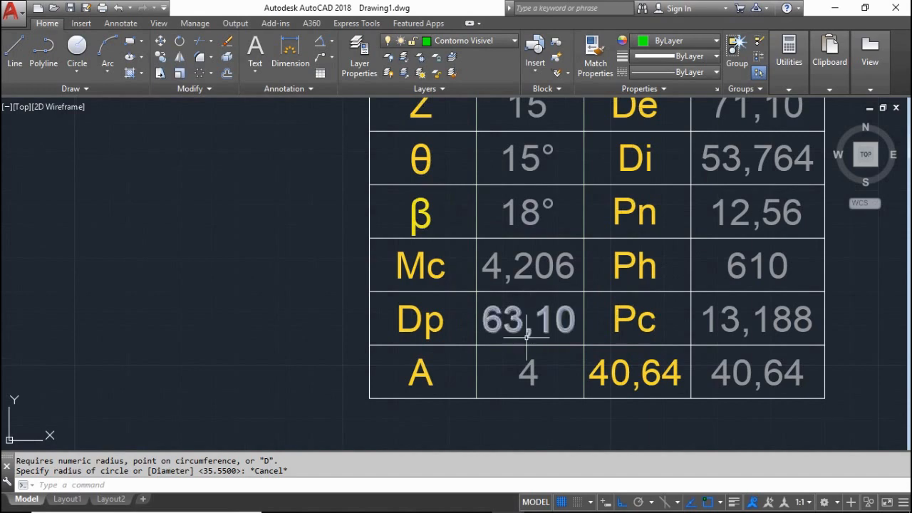
scroll(589, 317, "down", 2)
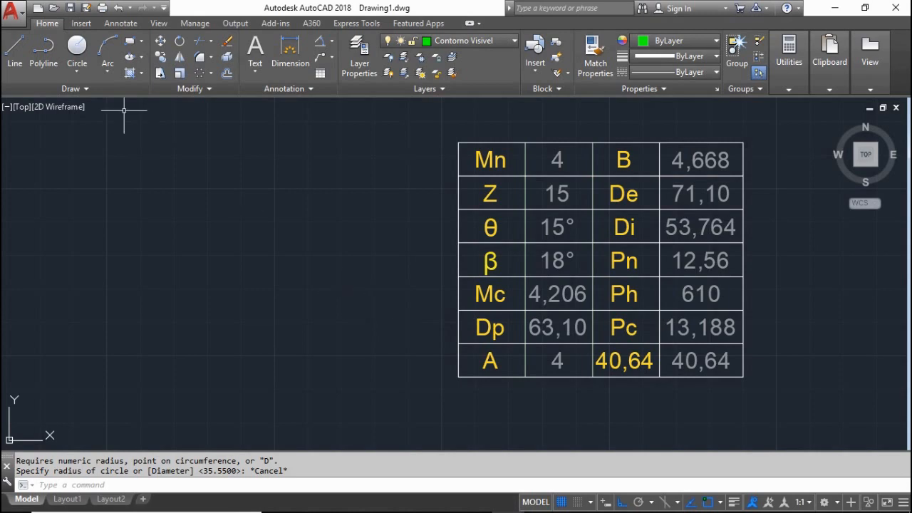
left_click(77, 48)
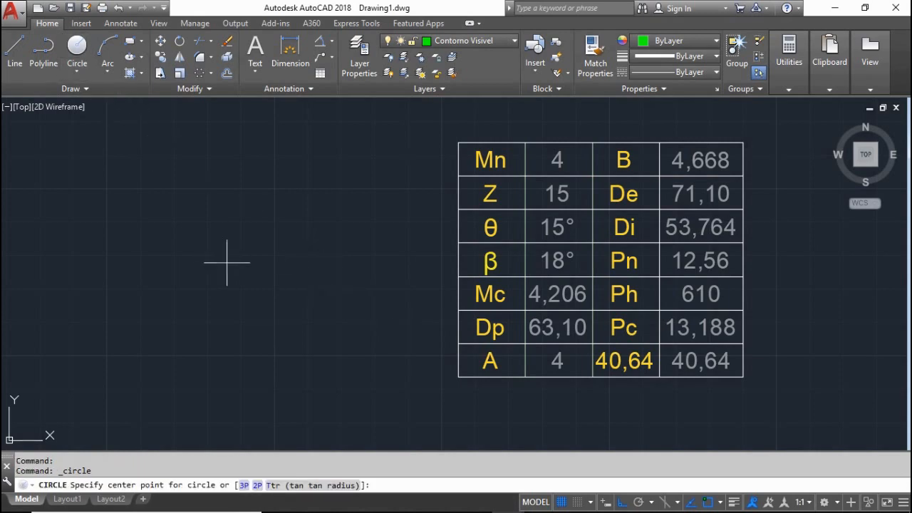
left_click(169, 257)
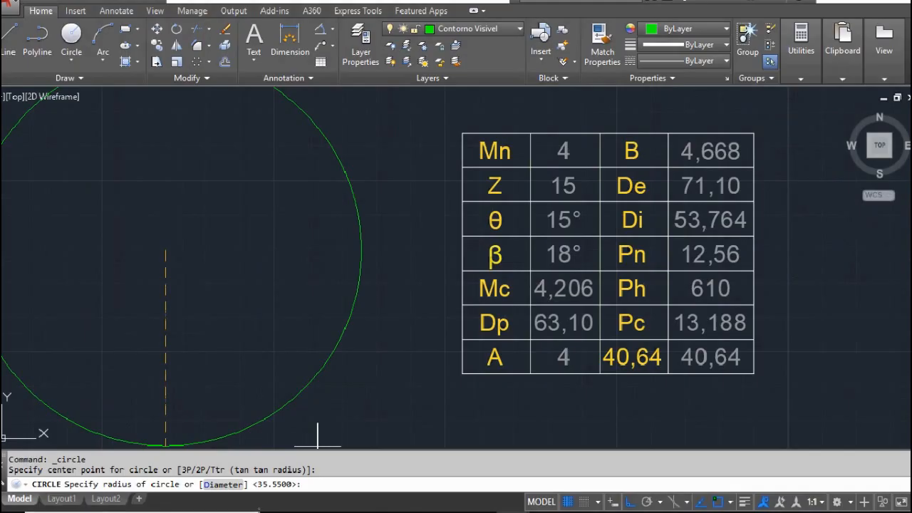
type("63.10/2")
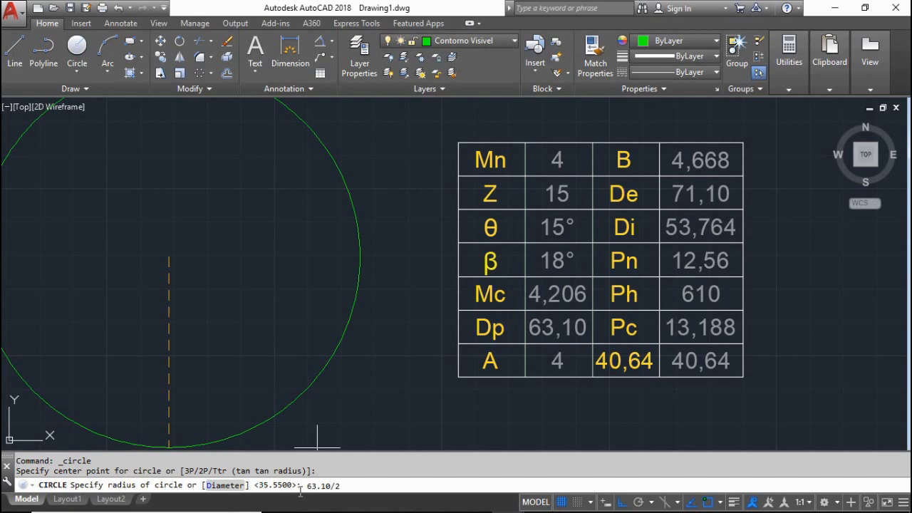
key("Return")
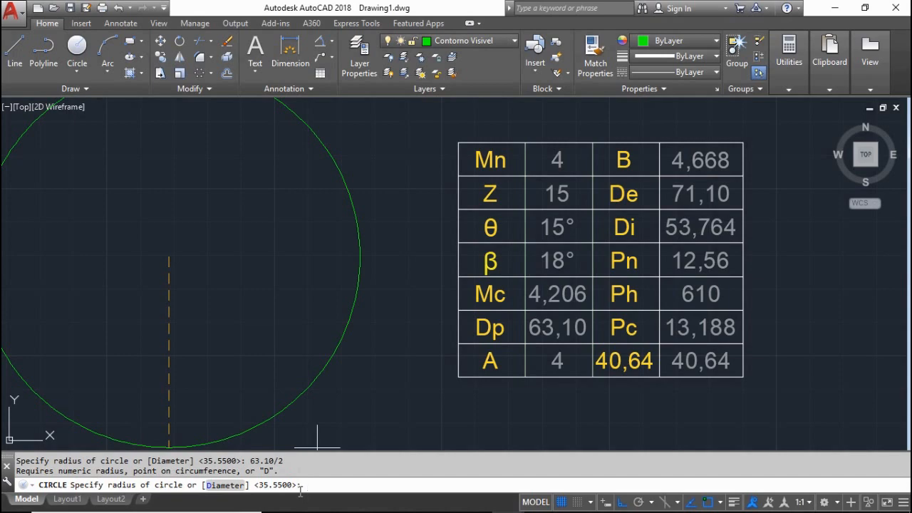
type("6310/200")
key("Return")
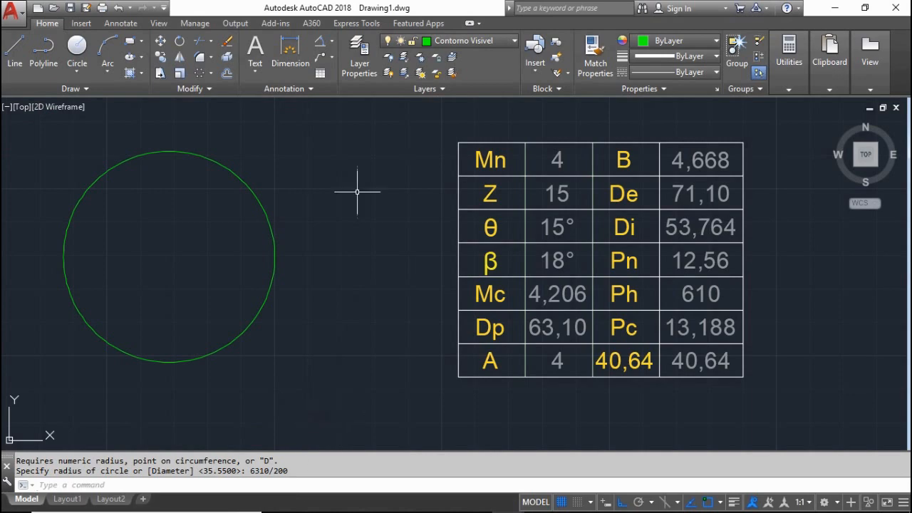
Check the pitch circle's diameter with a Diameter dimension, without placing it.
left_click(332, 40)
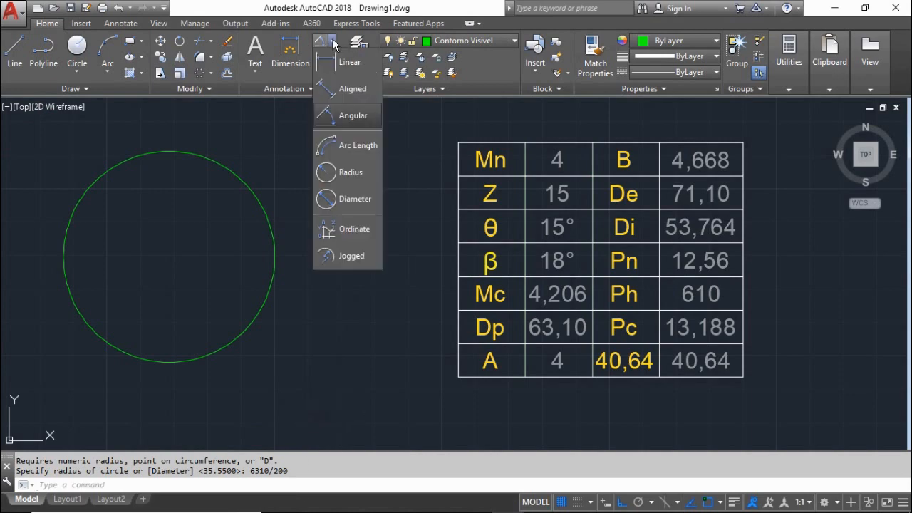
left_click(342, 199)
left_click(255, 194)
scroll(244, 198, "up", 4)
scroll(252, 204, "down", 3)
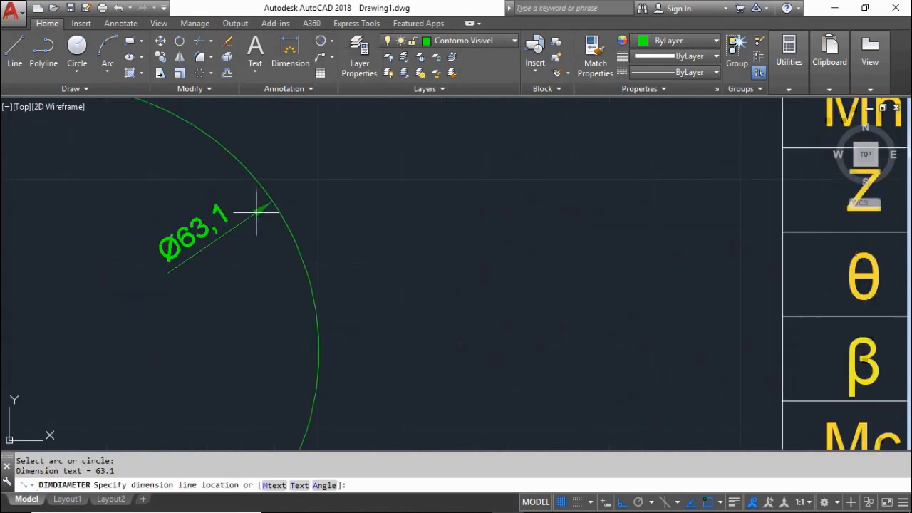
scroll(256, 213, "down", 2)
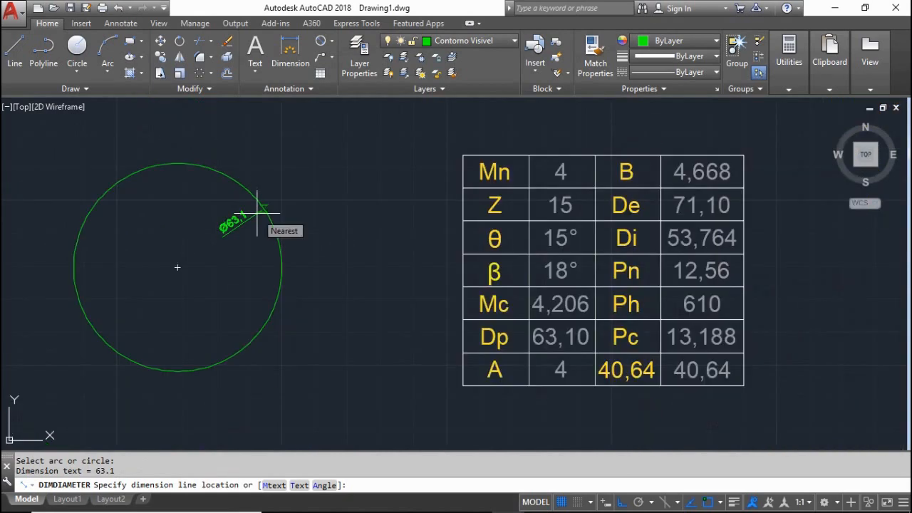
key("Escape")
Cut the pitch circle and paste it back closer to the gear data table.
left_click_drag(320, 301, 261, 275)
key("ctrl+x")
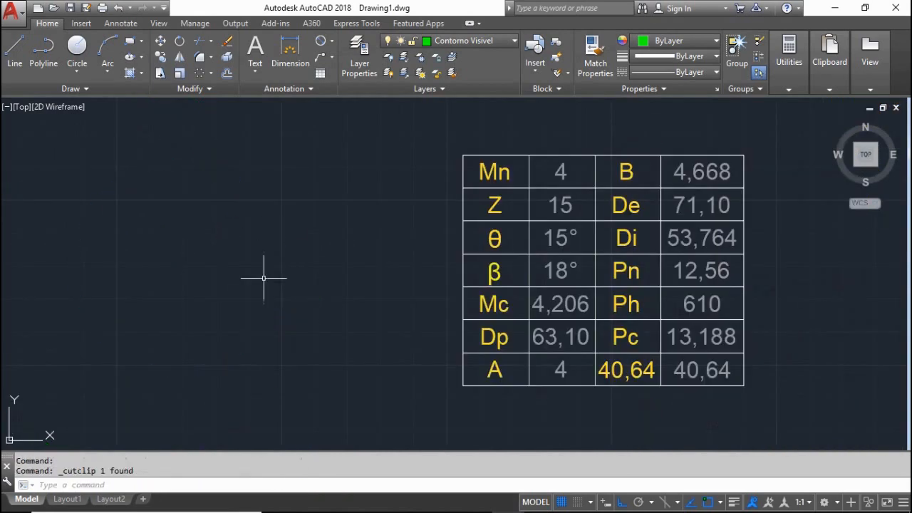
key("ctrl+v")
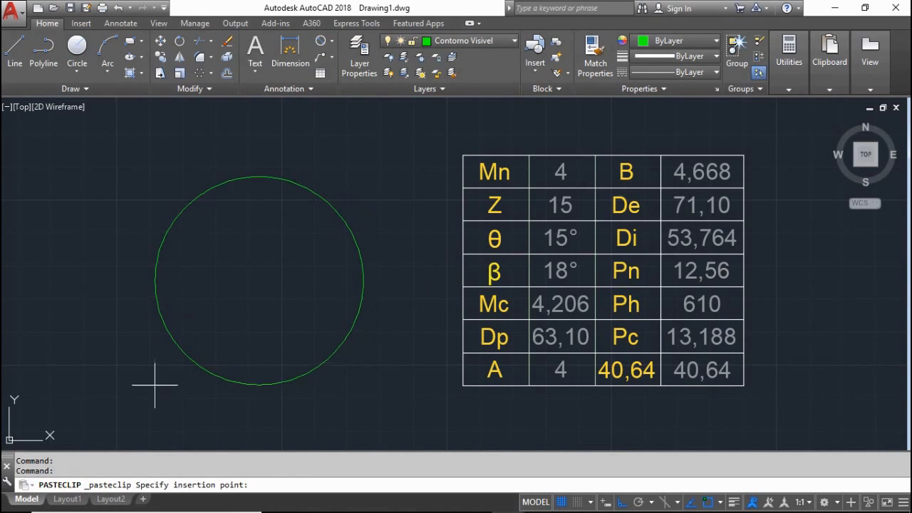
key("Escape")
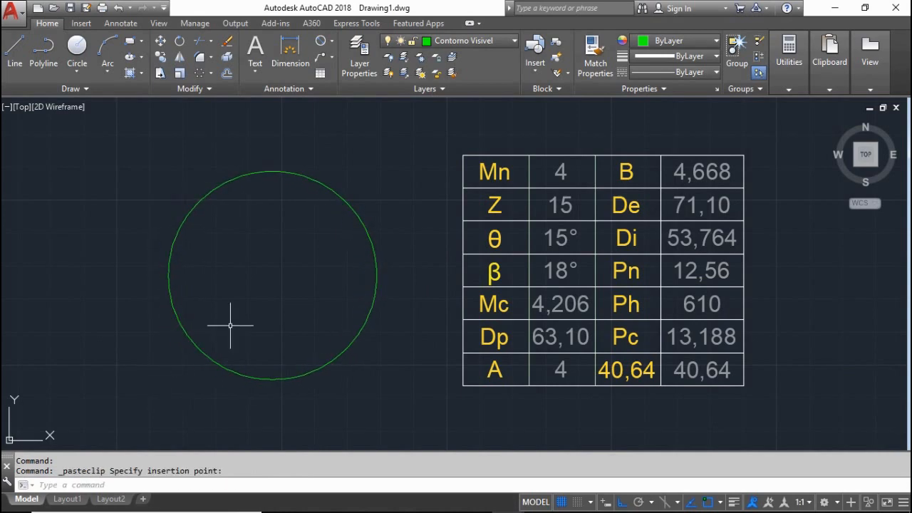
Offset the pitch circle outward by 4 to create the gear's outer circle.
type("o")
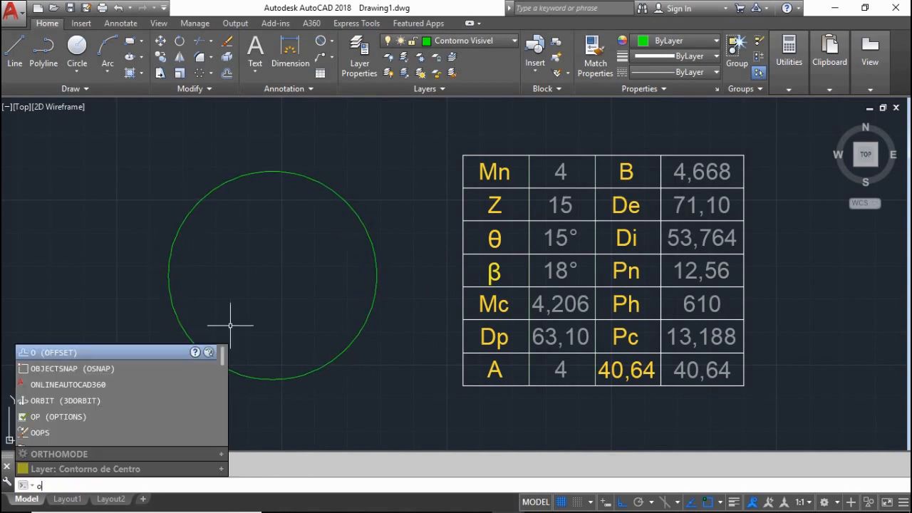
key("Return")
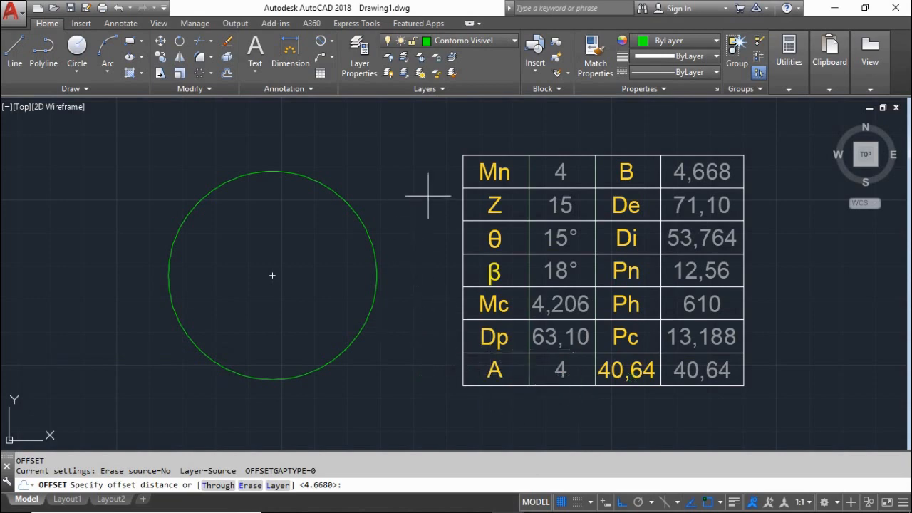
type("4")
key("Return")
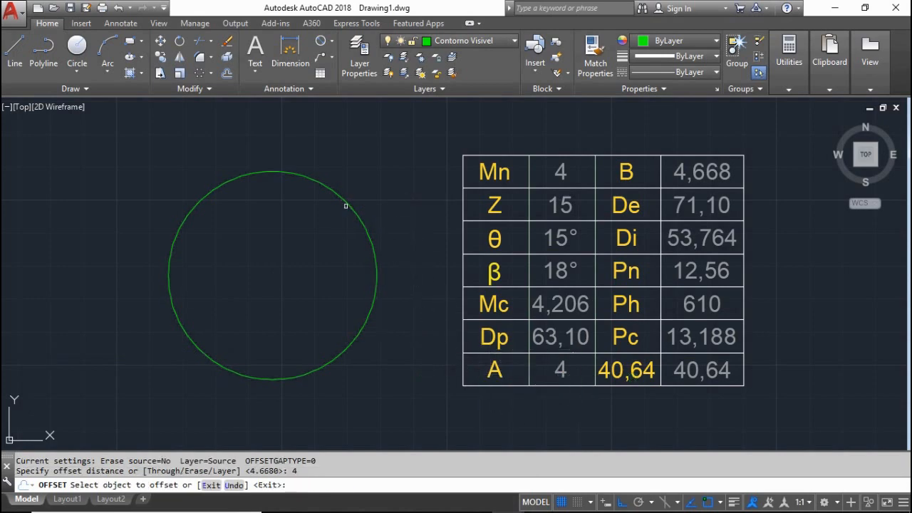
left_click(347, 203)
left_click(378, 184)
key("Return")
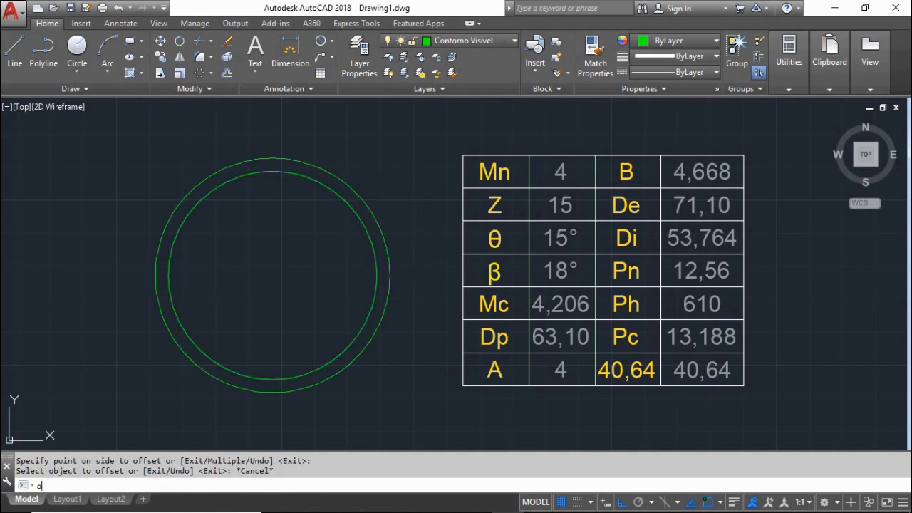
Offset the pitch circle inward by 4.668 to create the gear's root circle.
key("Return")
type("4.668")
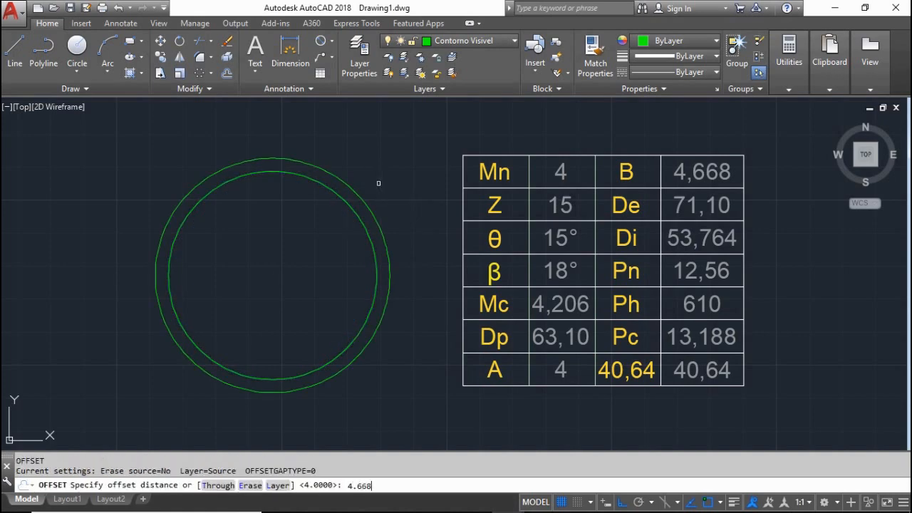
key("Return")
left_click(325, 187)
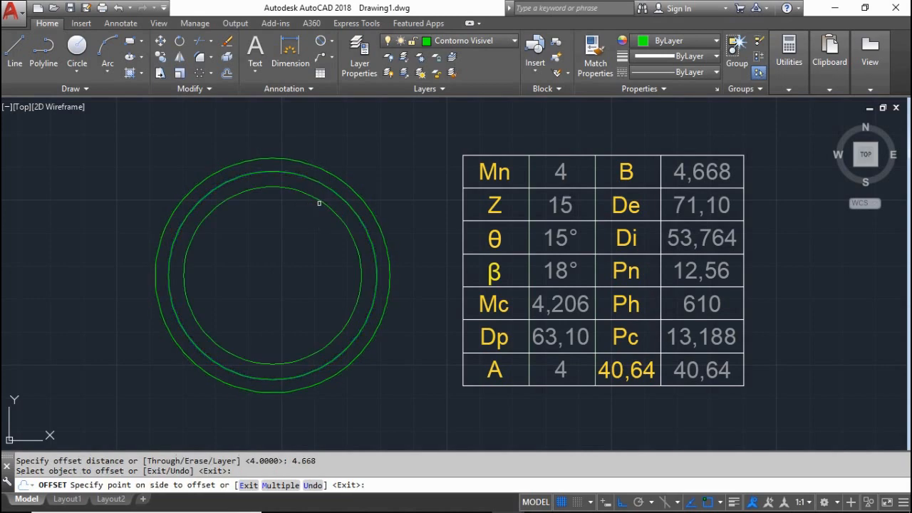
left_click(314, 216)
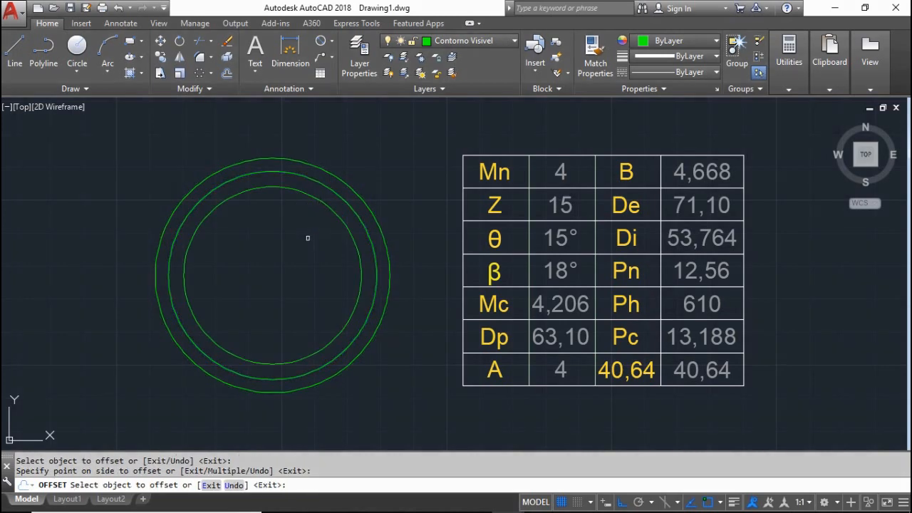
key("Escape")
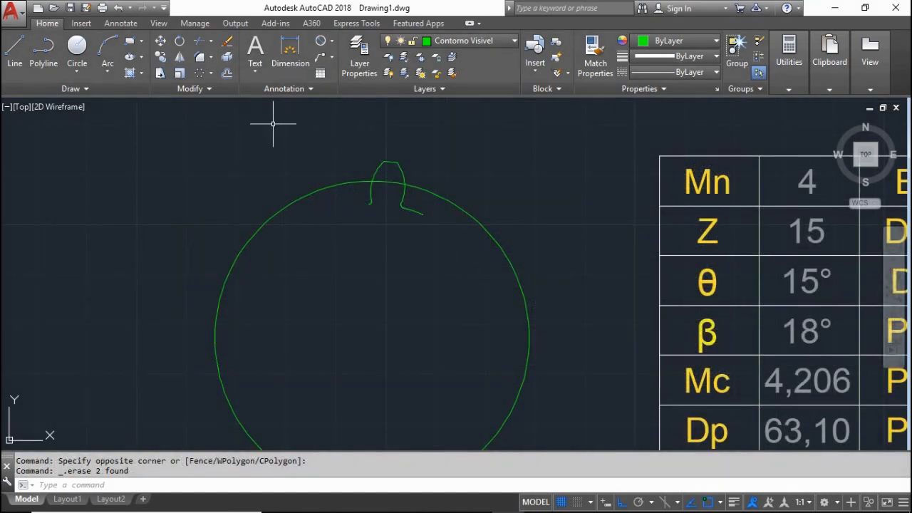
left_click(200, 73)
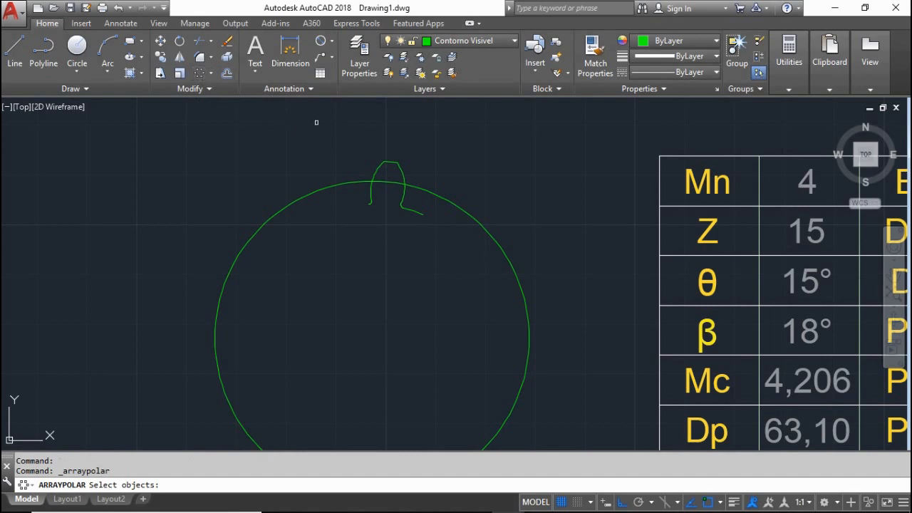
left_click(338, 125)
left_click(430, 233)
key("Return")
left_click(308, 194)
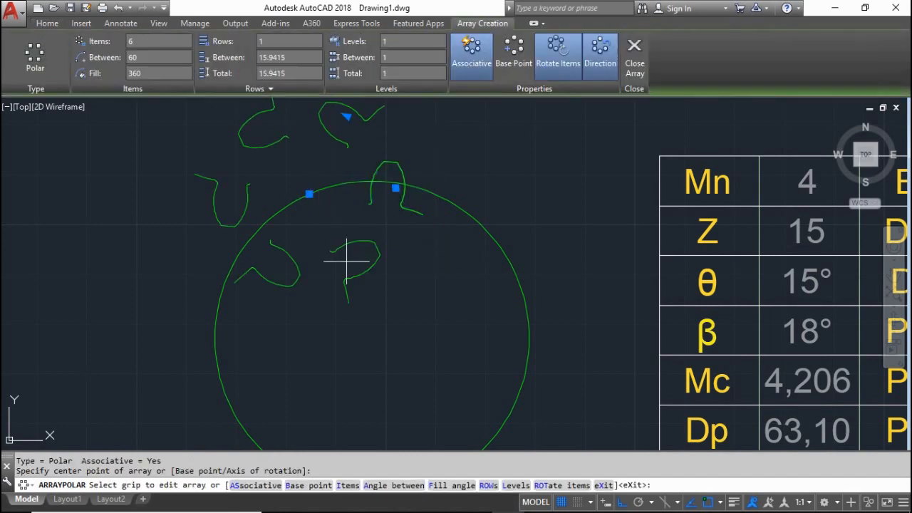
key("ctrl+z")
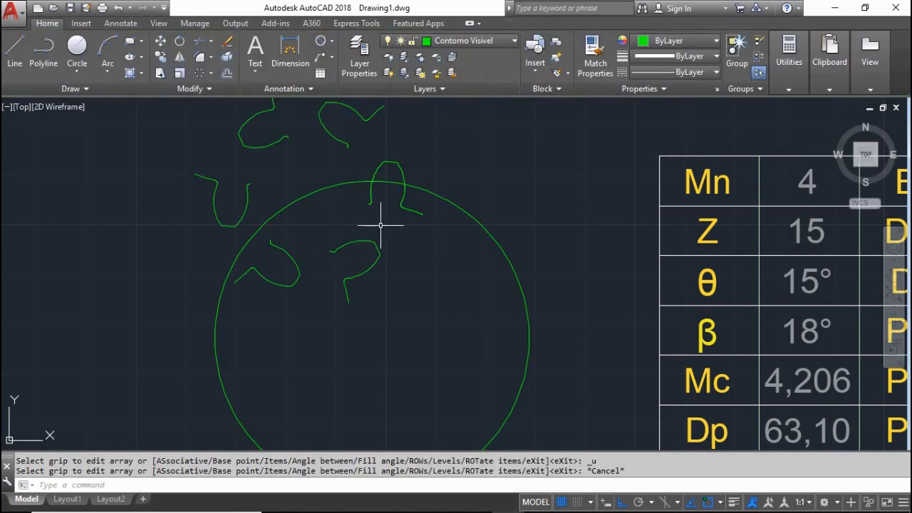
Create a non-associative polar array of the tooth profile about the pitch circle's center with 15 items over 360 degrees.
left_click(200, 74)
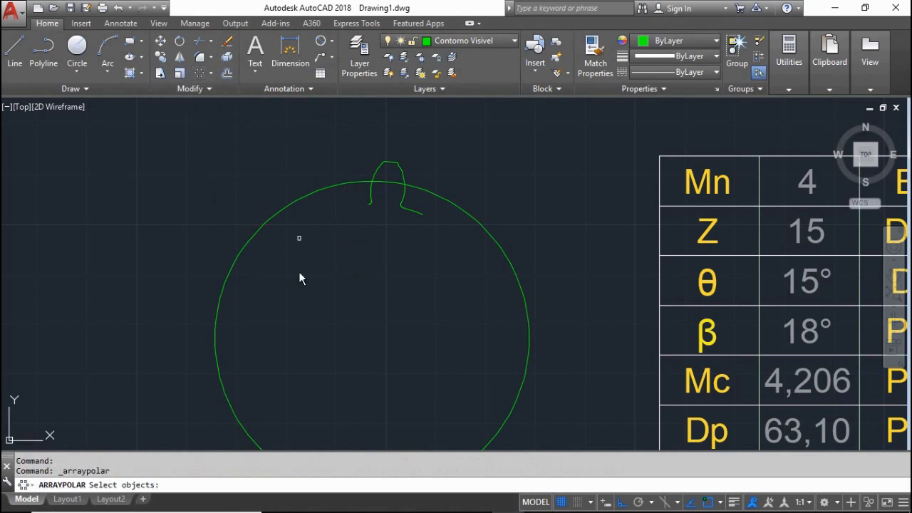
left_click(337, 138)
left_click(458, 223)
key("Return")
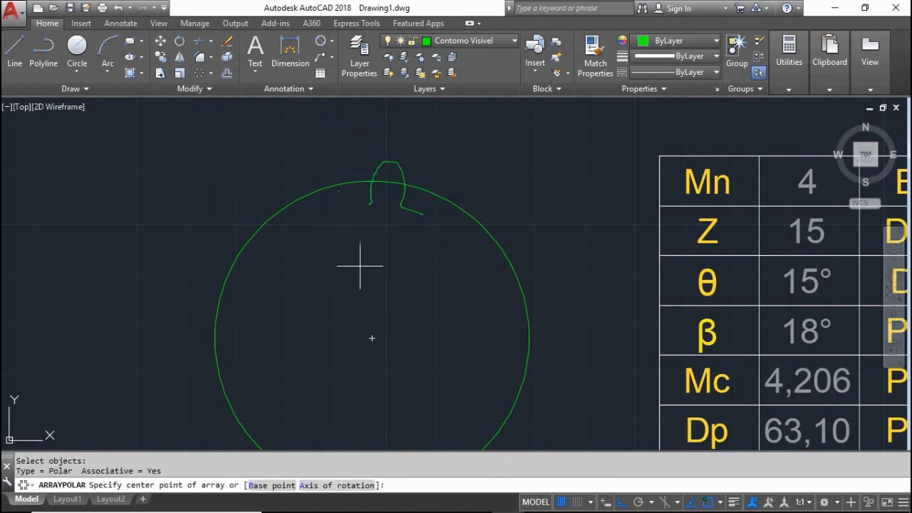
left_click(371, 338)
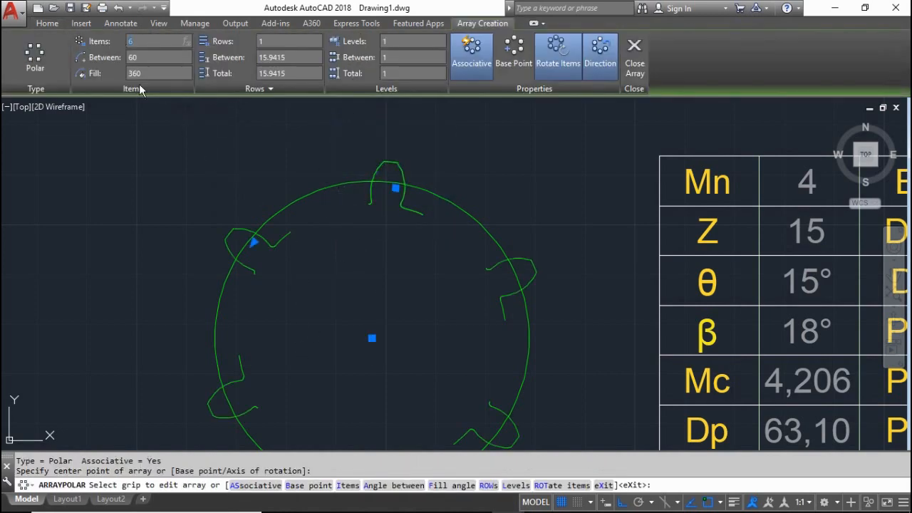
type("15")
key("Return")
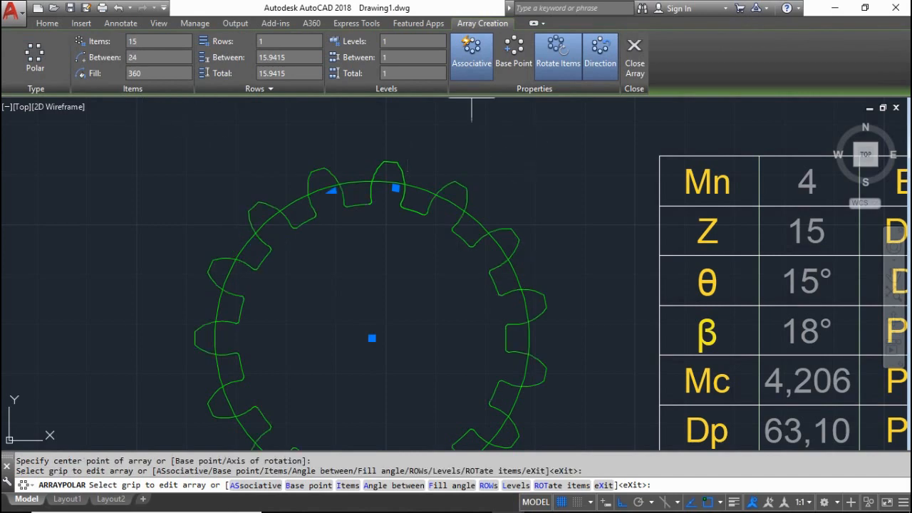
scroll(475, 138, "down", 2)
left_click(635, 57)
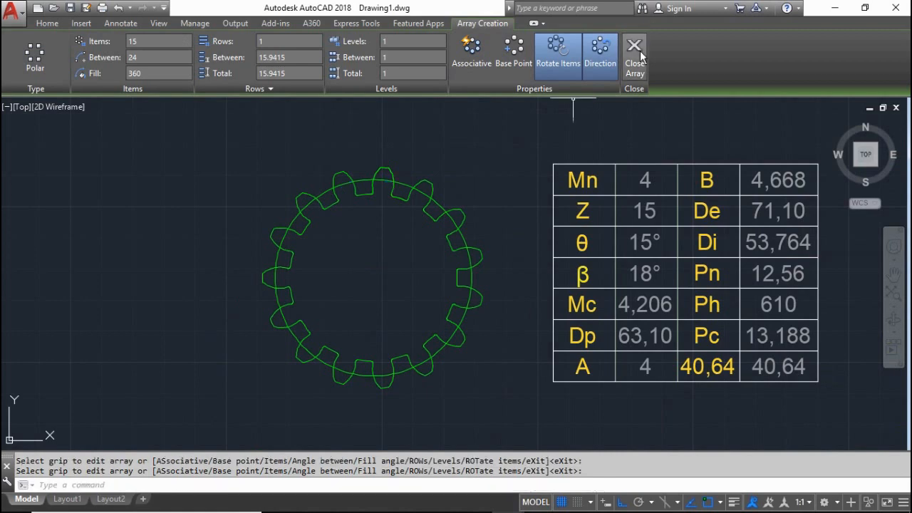
Move the pitch circle to the Contorno de Centro layer.
scroll(441, 211, "up", 2)
left_click(440, 197)
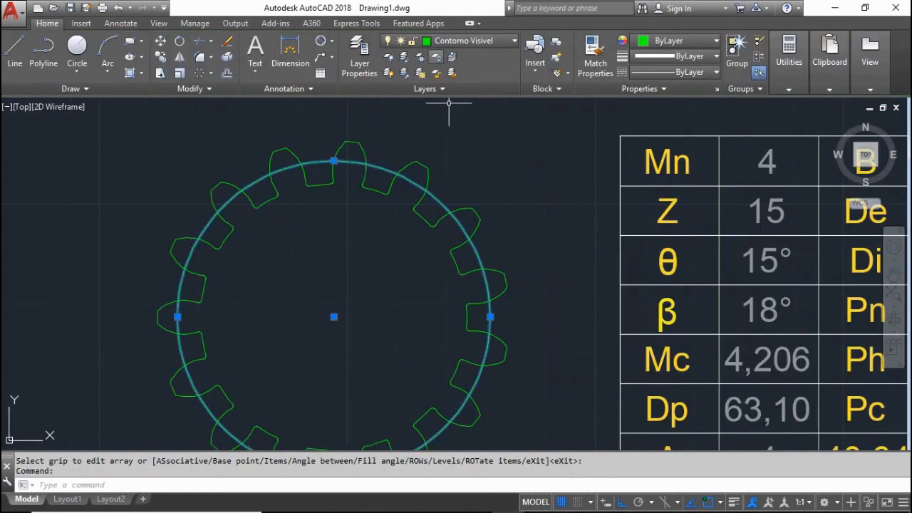
left_click(451, 43)
left_click(470, 67)
scroll(293, 224, "down", 2)
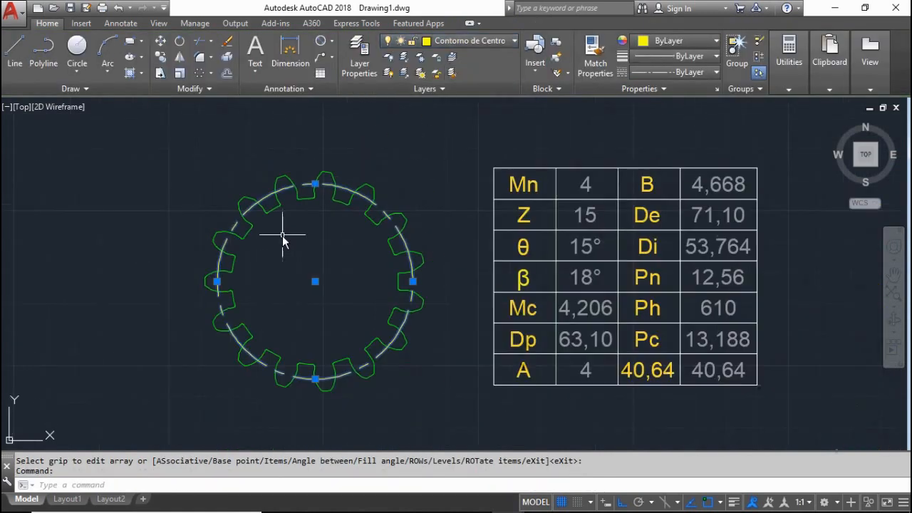
key("Escape")
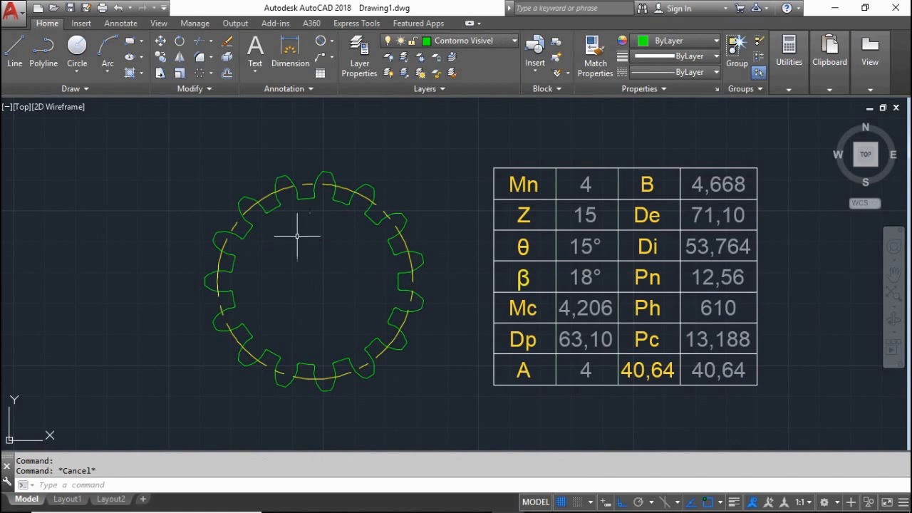
scroll(297, 236, "down", 2)
scroll(275, 249, "down", 2)
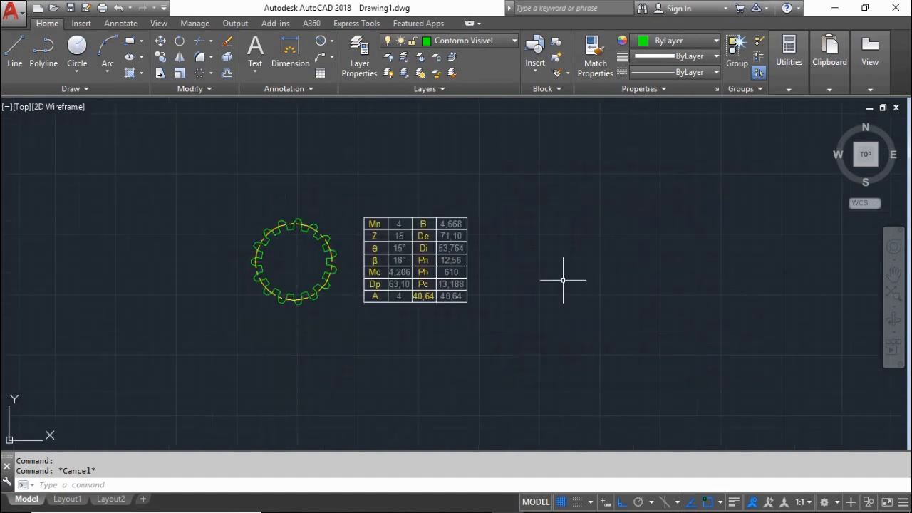
scroll(563, 280, "up", 2)
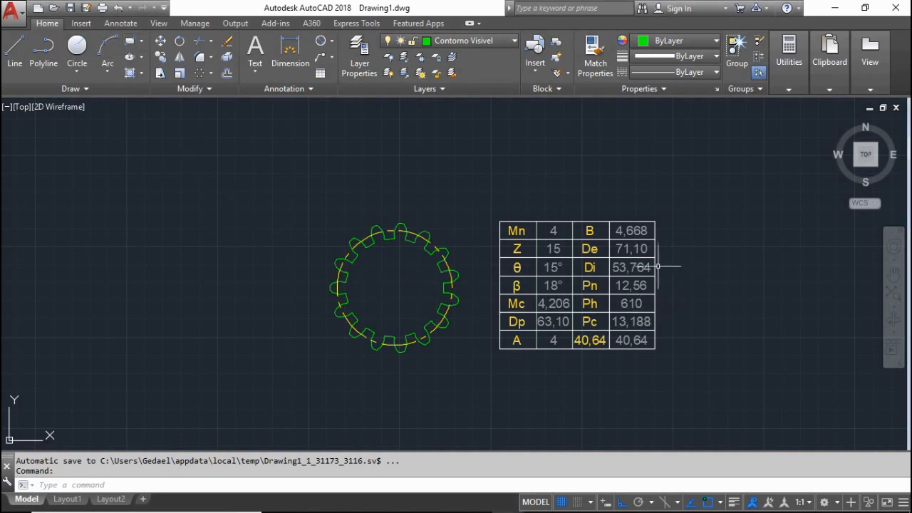
scroll(656, 260, "up", 4)
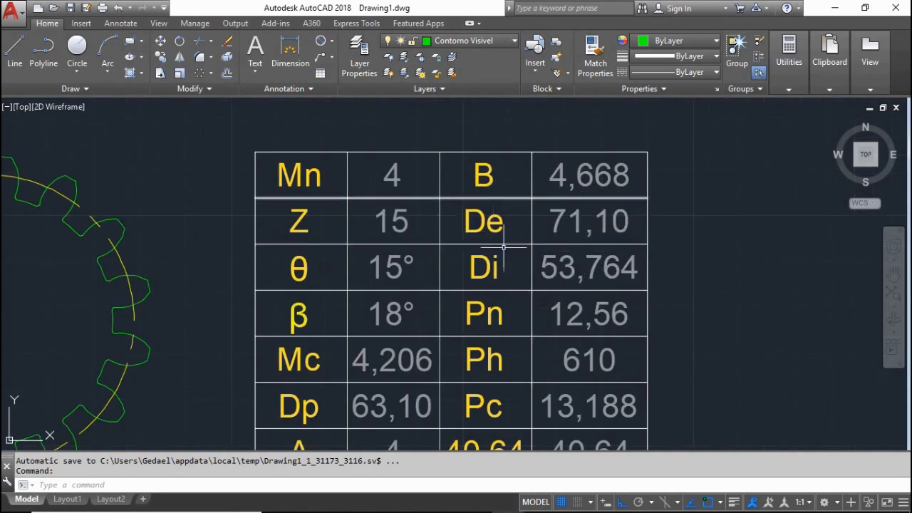
Draw a rectangle 40 wide and 71.10 high to the left of the gear.
scroll(699, 207, "down", 4)
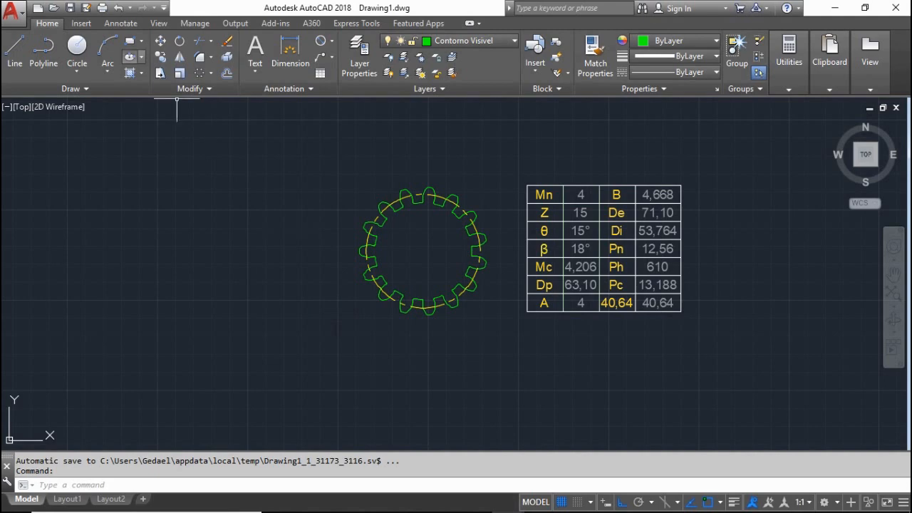
left_click(129, 43)
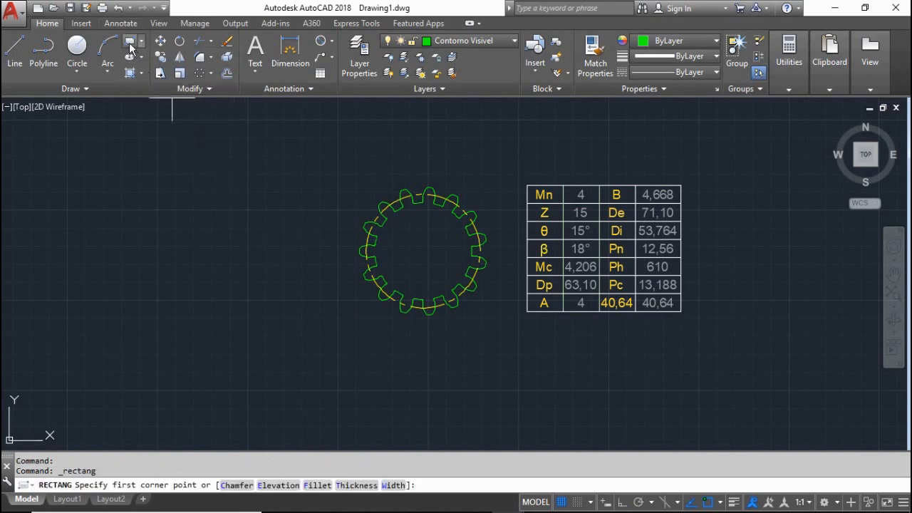
left_click(208, 195)
key("F8")
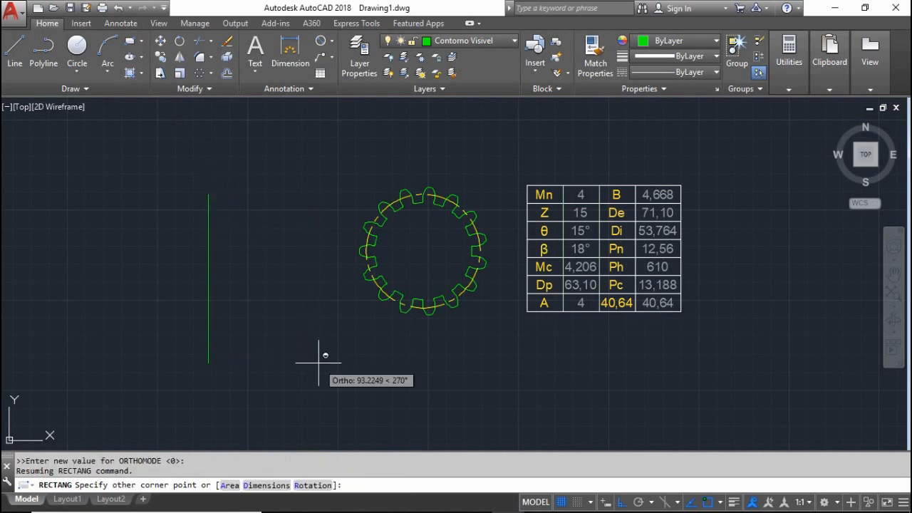
type("@")
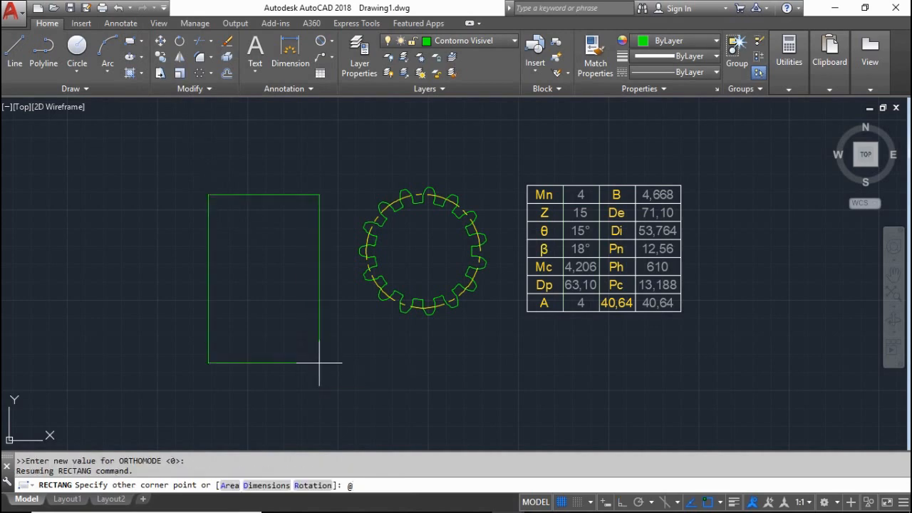
type("71.10")
key("BackSpace")
key("BackSpace")
key("BackSpace")
key("BackSpace")
key("BackSpace")
type("40,71.")
key("Return")
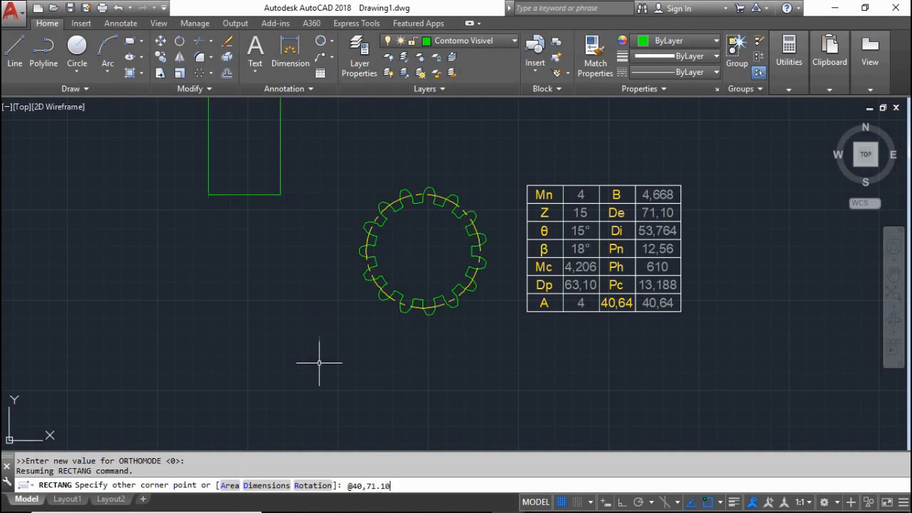
Cut the rectangle and paste it lower, beside the gear on its left.
left_click(248, 177)
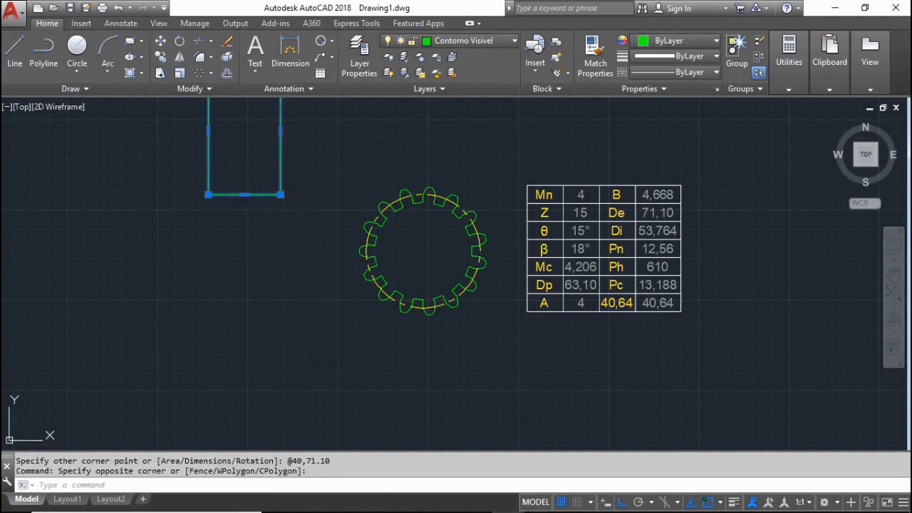
key("ctrl+x")
key("ctrl+v")
left_click(205, 360)
key("Escape")
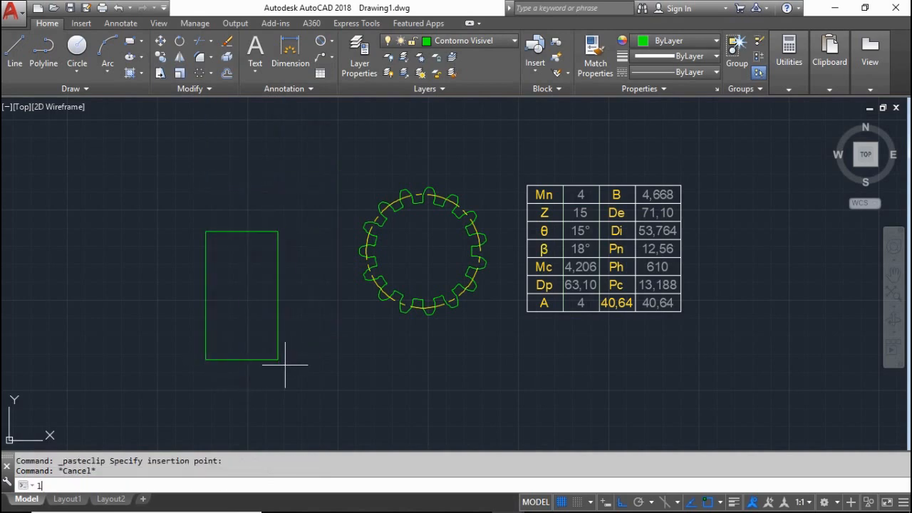
Draw a horizontal guide line from the gear's center out toward the rectangle.
type("l")
key("Return")
left_click(423, 251)
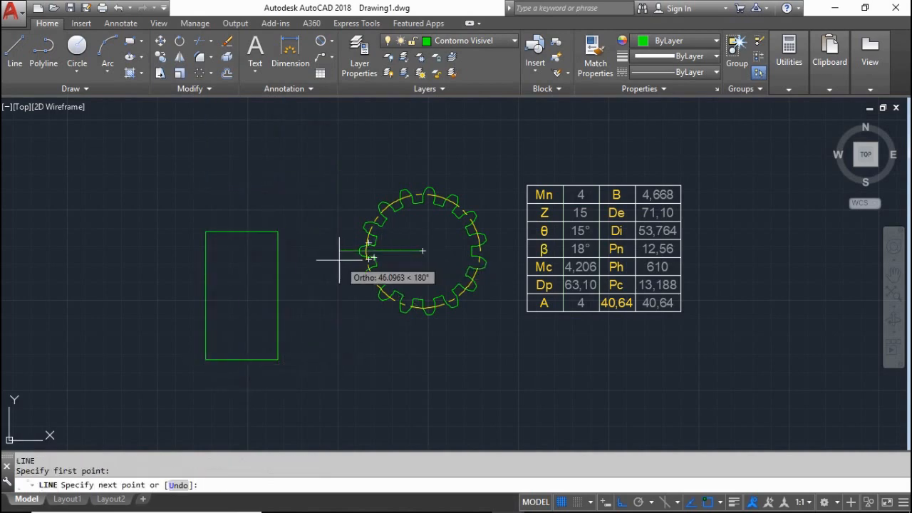
left_click(306, 259)
key("Escape")
Move the rectangle by its center so it lines up with the horizontal guide line.
left_click(300, 366)
left_click(238, 340)
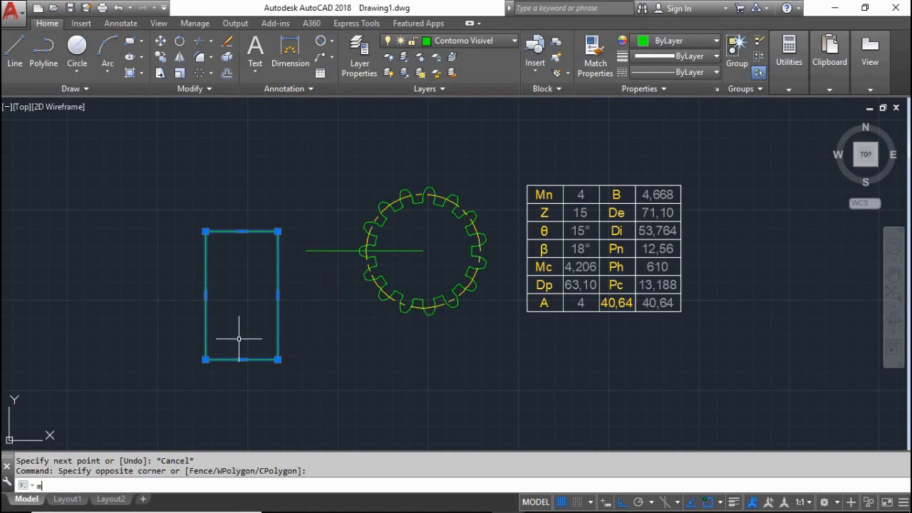
type("m")
key("Return")
left_click(241, 295)
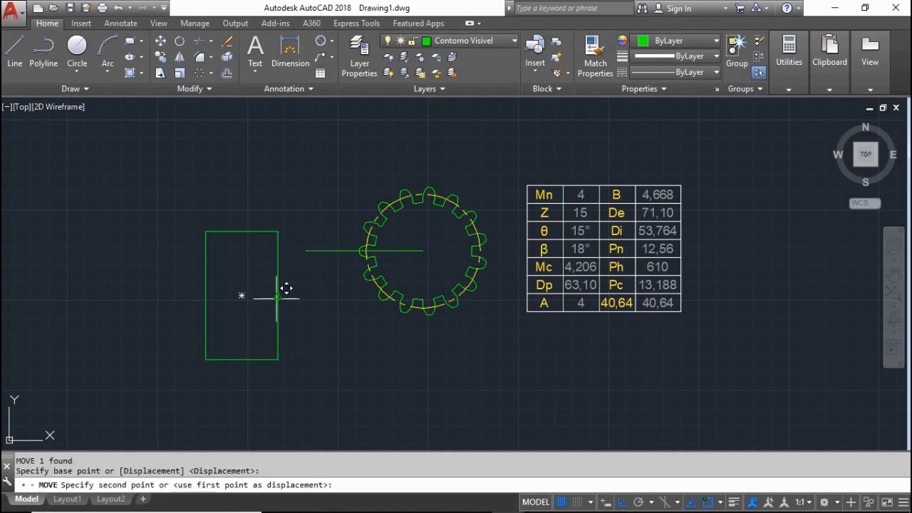
left_click(310, 248)
key("Escape")
Delete the horizontal guide line between the rectangle and the gear.
left_click(336, 256)
left_click(326, 235)
key("Delete")
Draw a line 610 long running left from beside the rectangle, level with the rectangle's bottom edge.
scroll(271, 280, "down", 5)
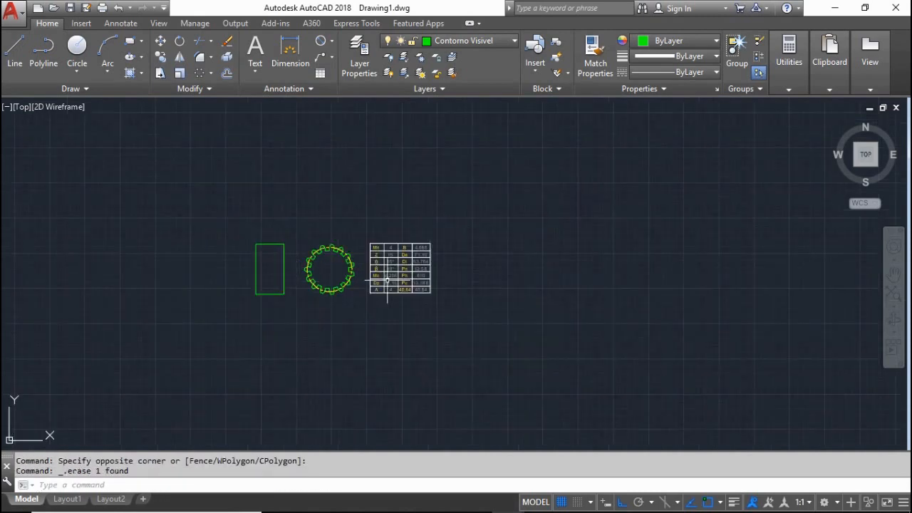
scroll(387, 283, "up", 2)
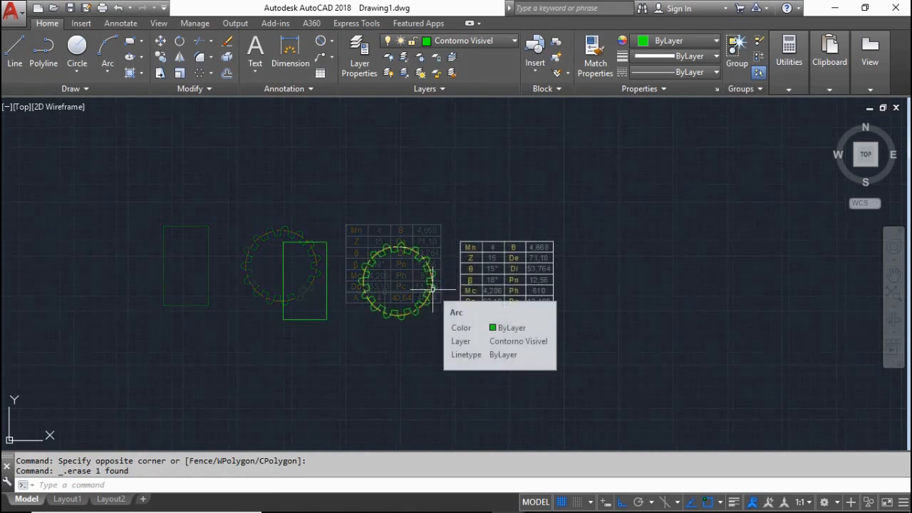
scroll(582, 295, "down", 2)
scroll(516, 303, "up", 2)
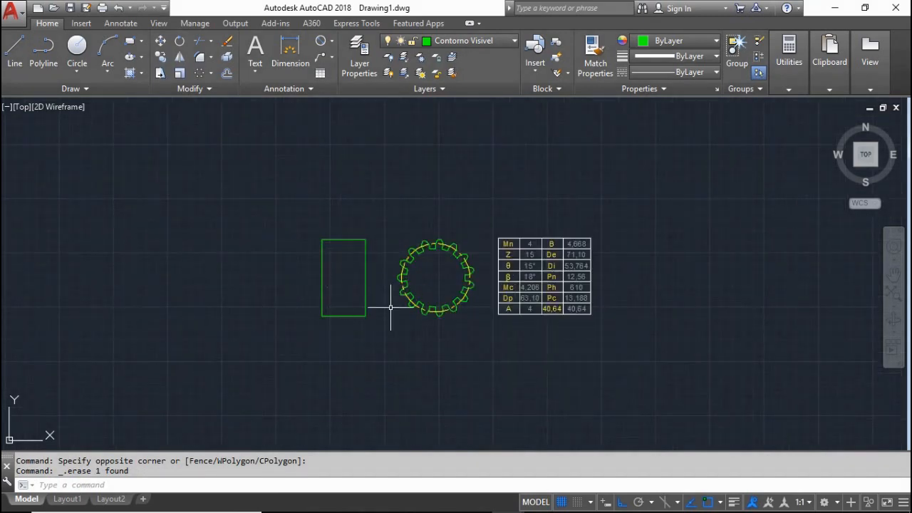
scroll(556, 320, "down", 2)
scroll(391, 334, "up", 2)
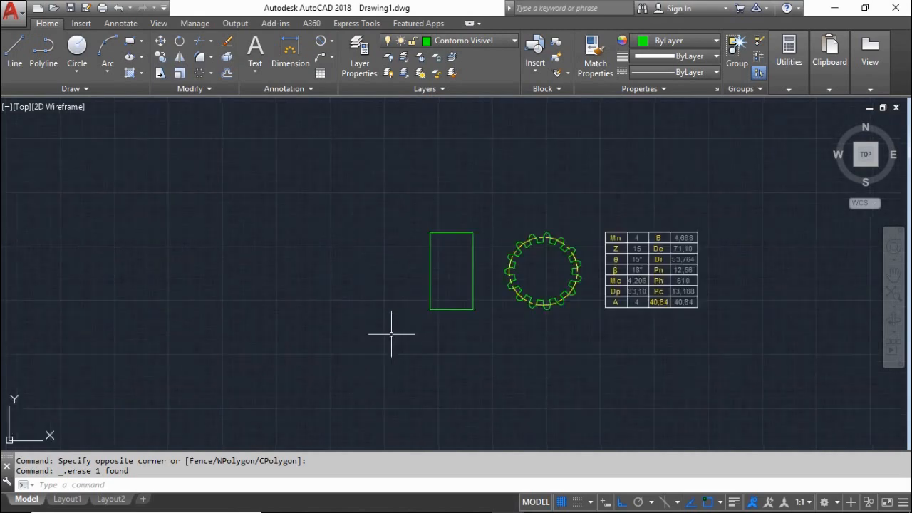
key("Return")
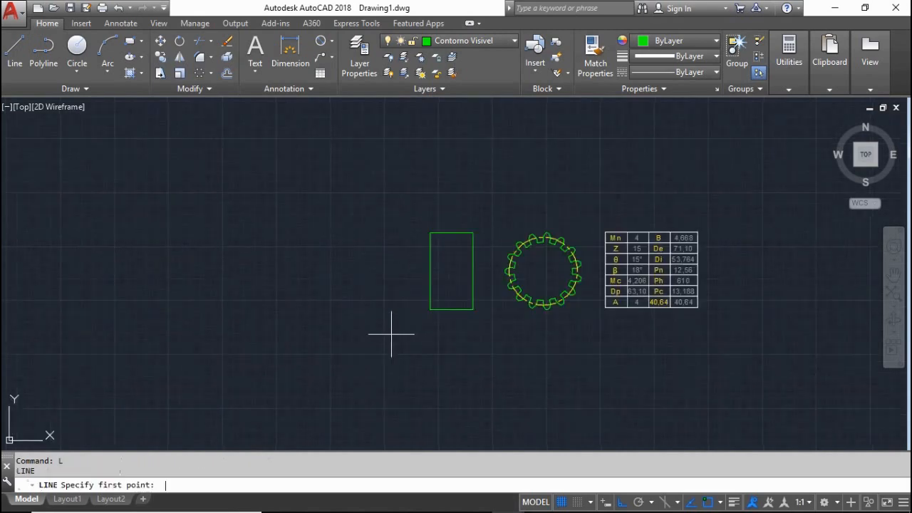
left_click(365, 310)
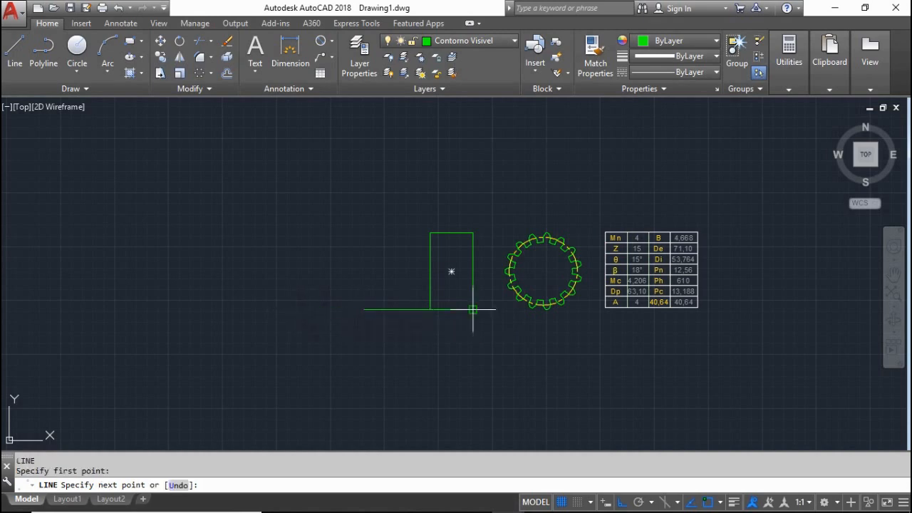
scroll(686, 302, "up", 4)
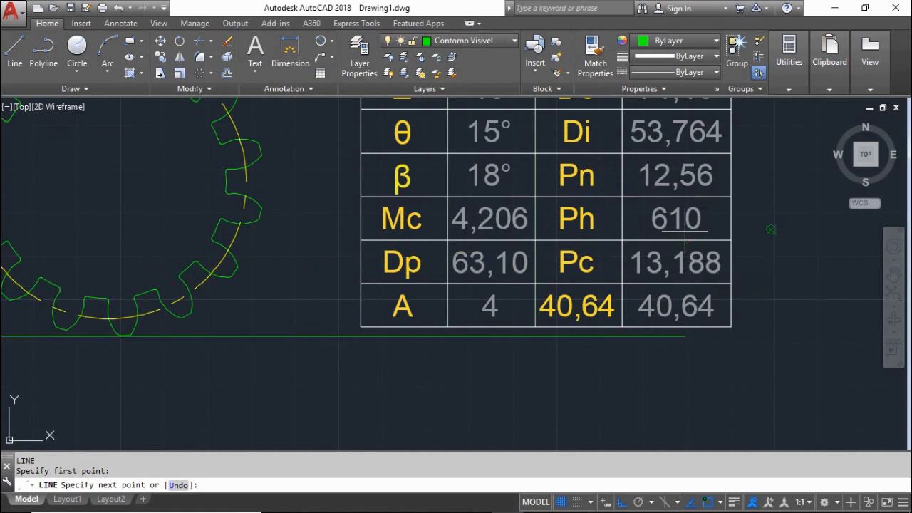
scroll(720, 271, "down", 10)
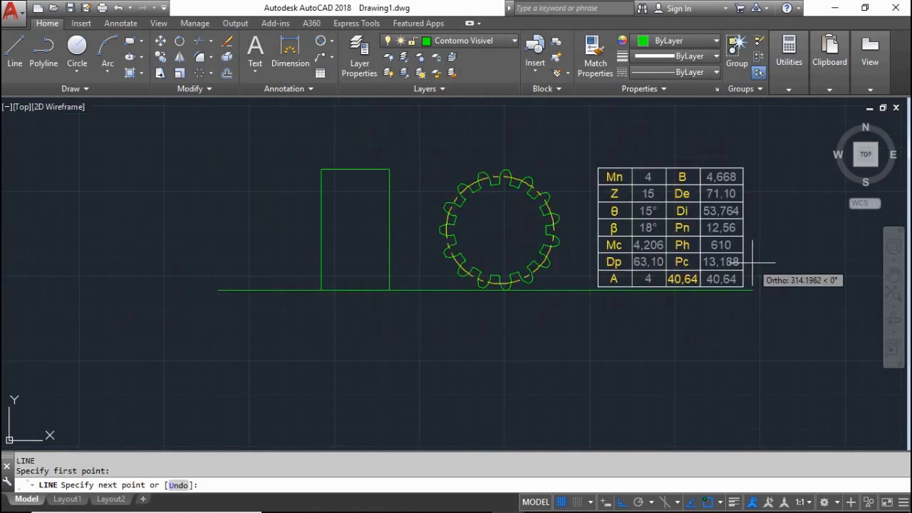
scroll(595, 271, "up", 4)
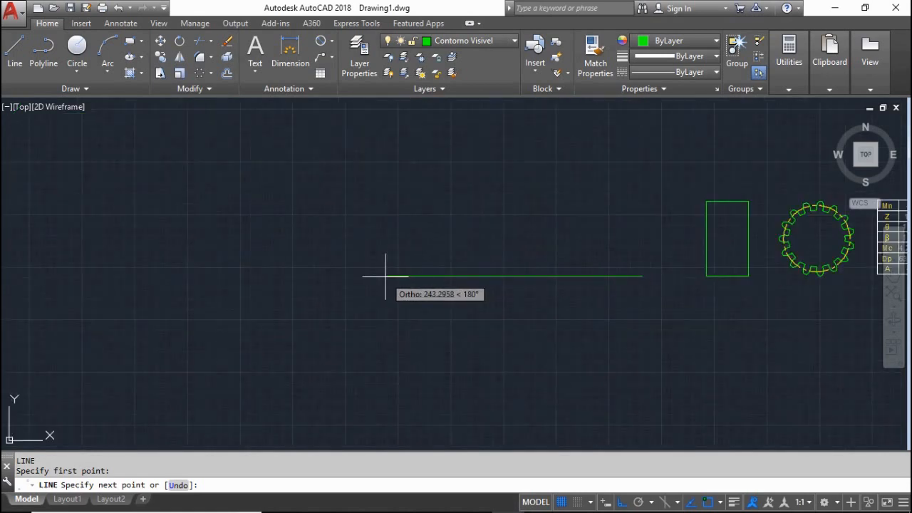
key("Return")
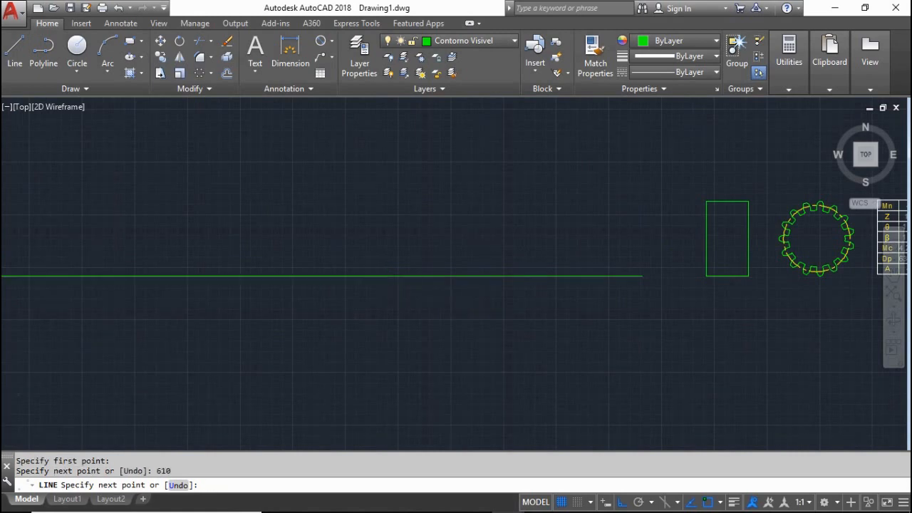
Continue the 610 line with a 71.10 vertical side, a matching top edge and a closing side to form a long rectangle.
scroll(389, 285, "down", 2)
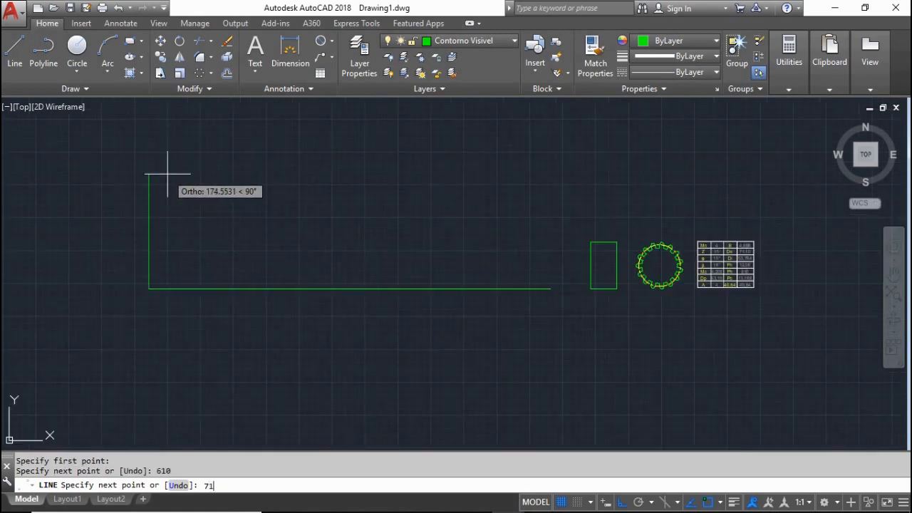
key("Return")
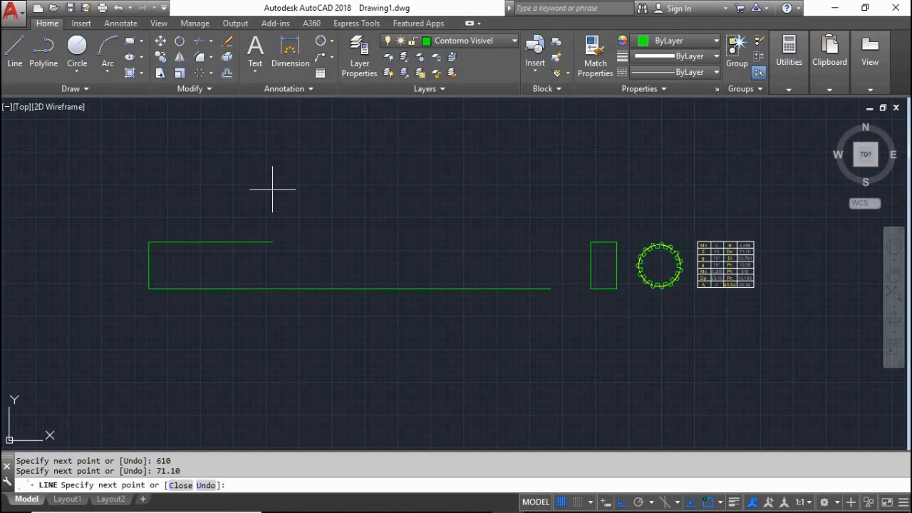
scroll(567, 242, "up", 3)
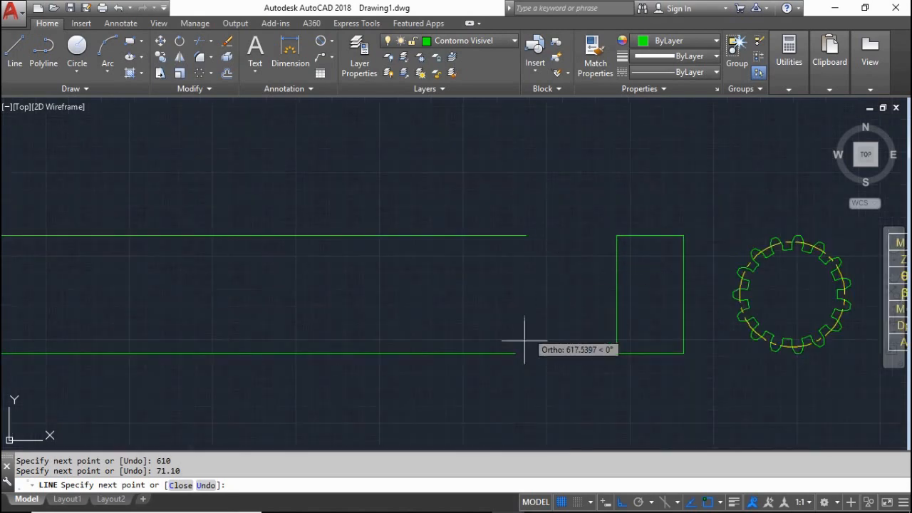
left_click(525, 278)
key("ctrl+z")
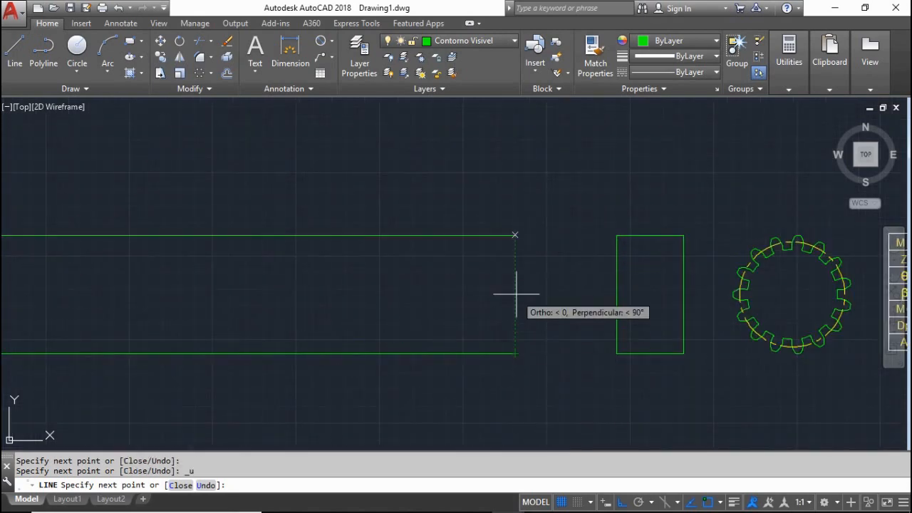
left_click(518, 295)
left_click(518, 350)
key("Escape")
scroll(518, 347, "down", 4)
scroll(539, 350, "up", 2)
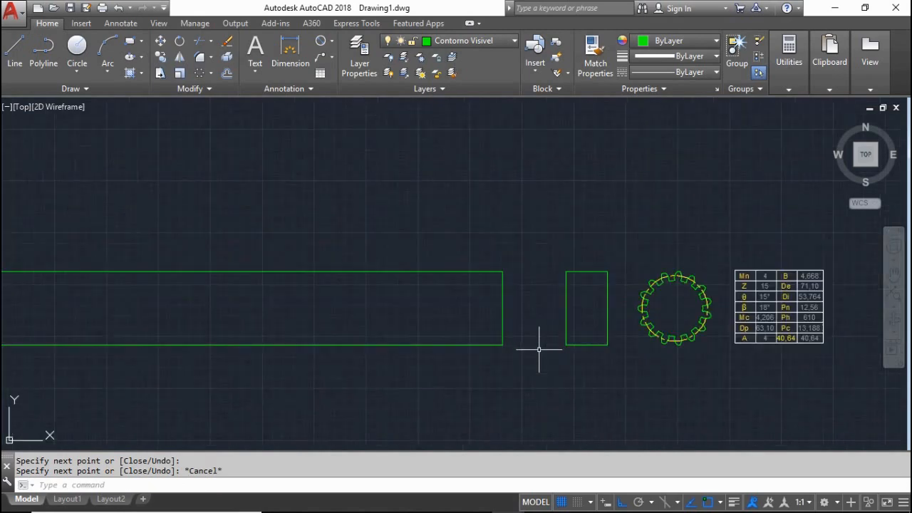
scroll(716, 355, "down", 2)
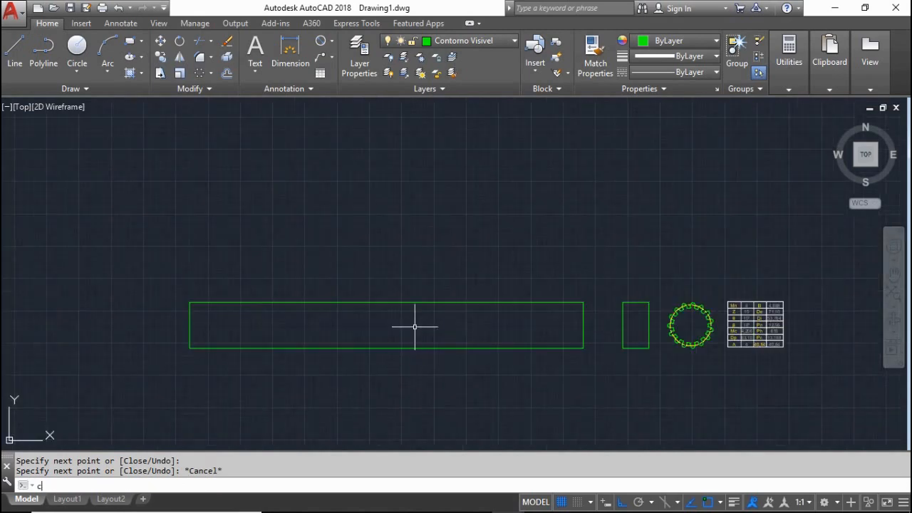
type("c")
key("Return")
scroll(471, 315, "down", 2)
scroll(299, 335, "up", 2)
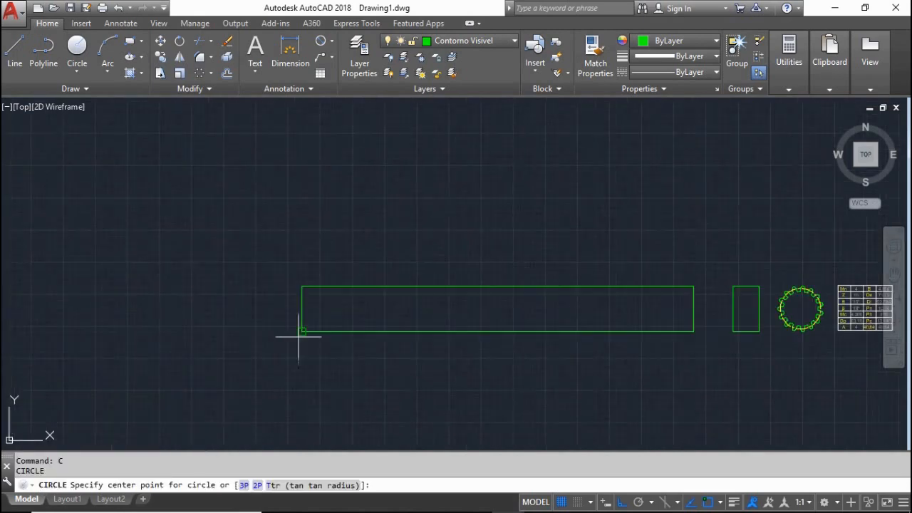
left_click(236, 309)
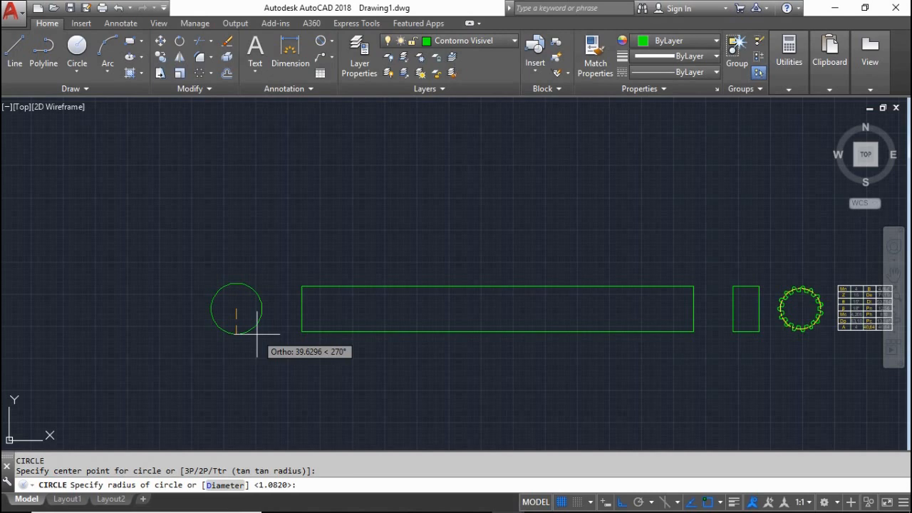
key("Escape")
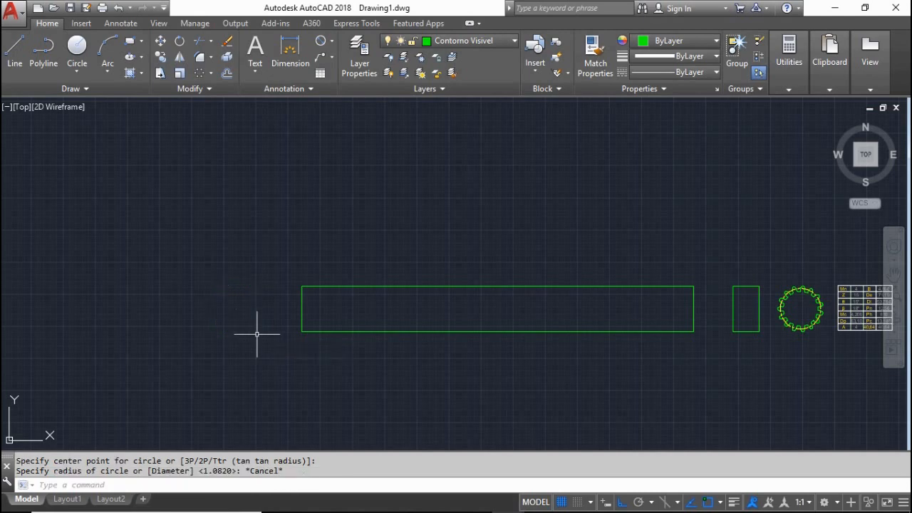
Draw a circle of diameter 71.10 left of the long rectangle, centered on its mid-height.
left_click(77, 47)
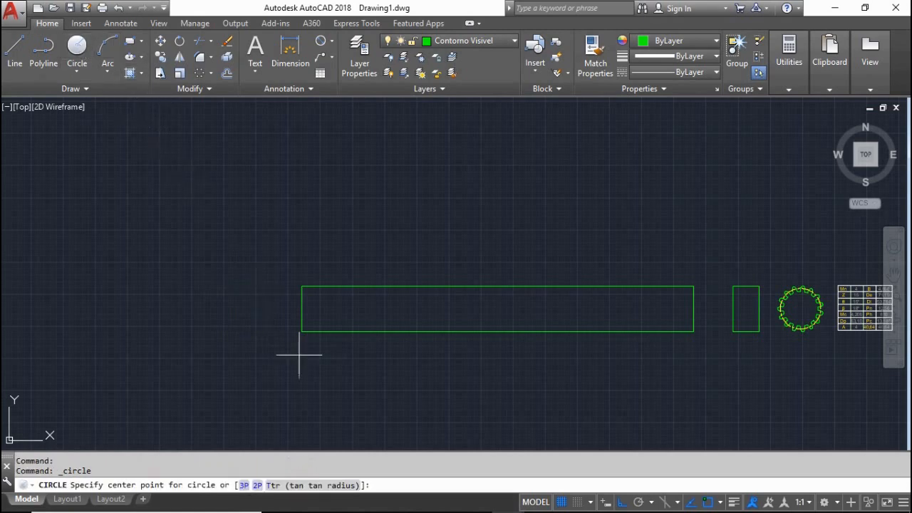
left_click(249, 308)
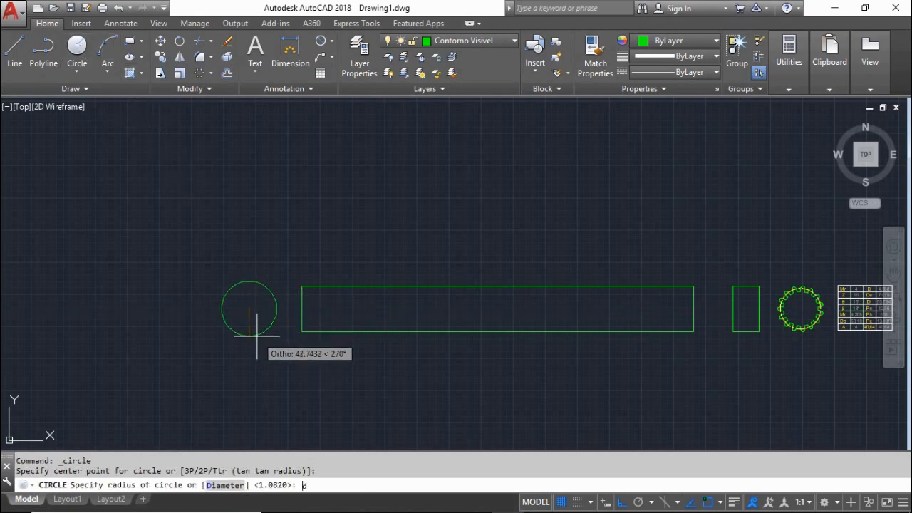
key("Return")
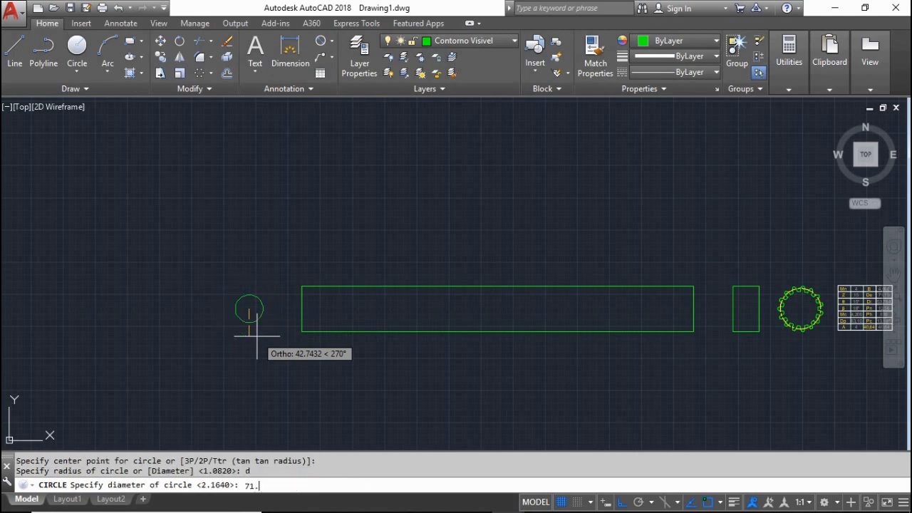
type("71.10")
key("Return")
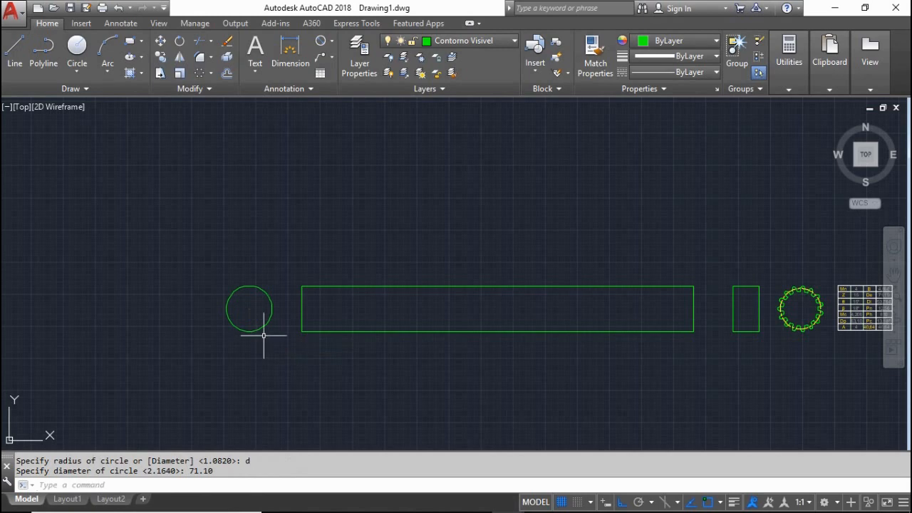
Draw a short vertical tick line inward from the bottom quadrant of the 71.10 circle.
scroll(248, 288, "up", 4)
type("l")
key("Return")
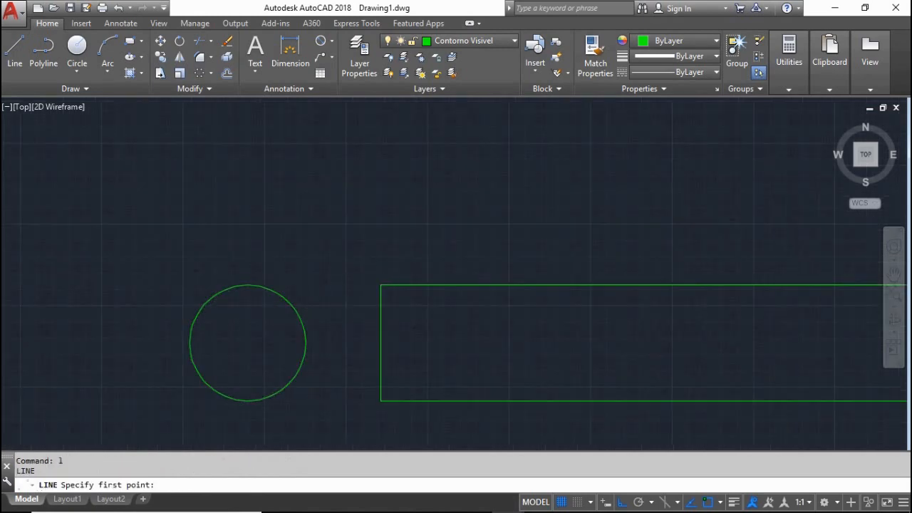
middle_click_drag(274, 434, 326, 316)
scroll(295, 283, "up", 4)
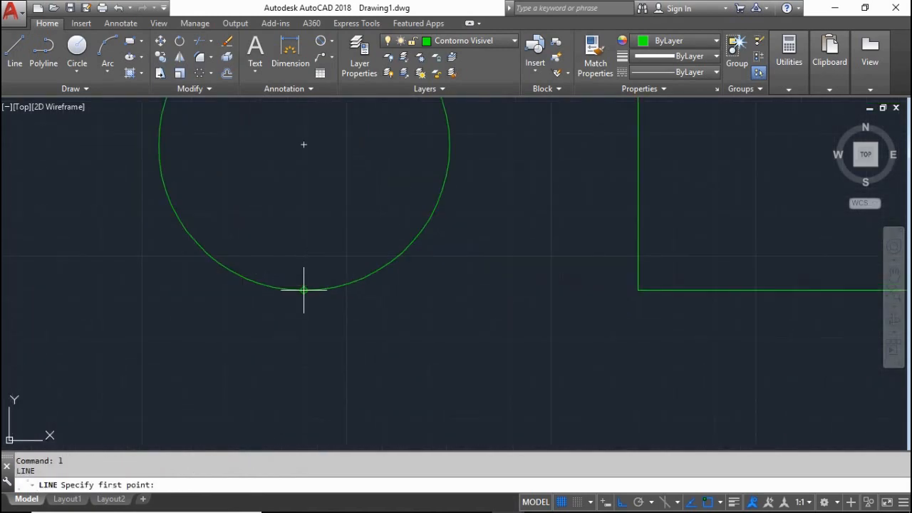
left_click(304, 290)
left_click(305, 266)
key("Escape")
scroll(289, 315, "down", 4)
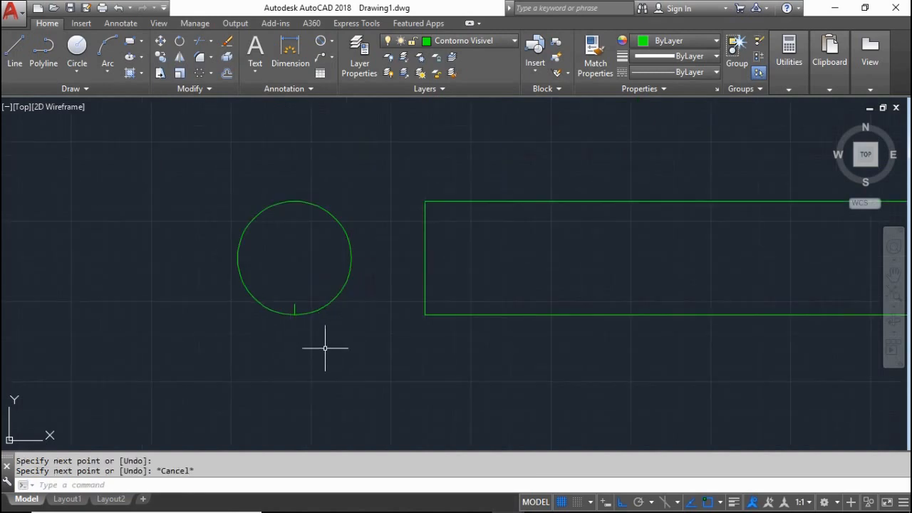
Polar-array the tick line around the circle's center with 12 items over 360 degrees.
left_click(198, 74)
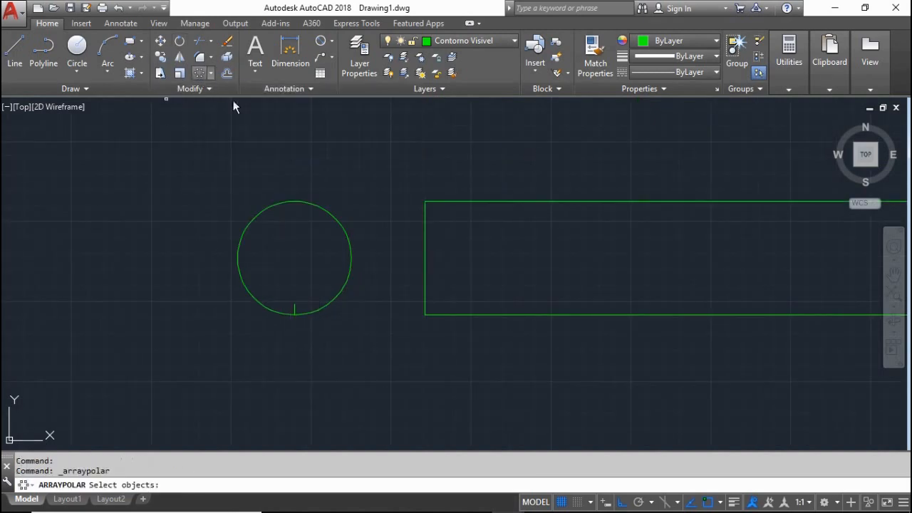
left_click(295, 308)
key("Return")
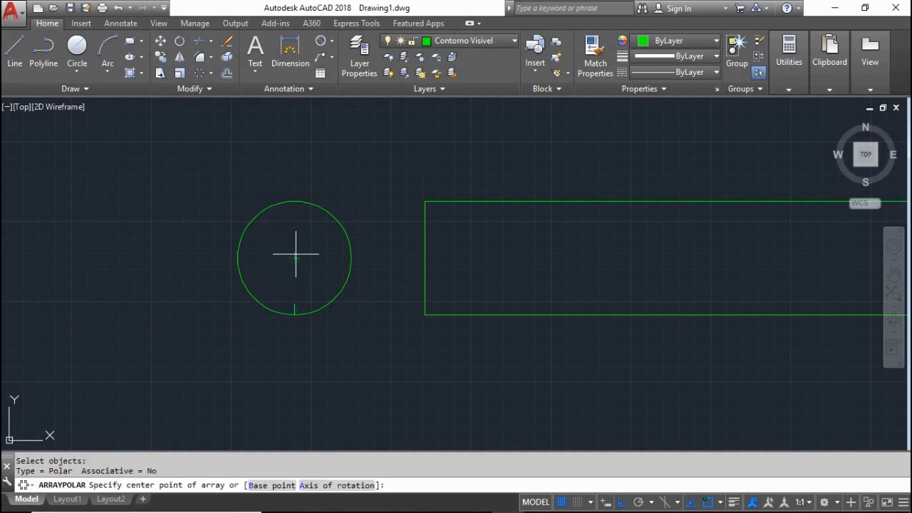
left_click(294, 257)
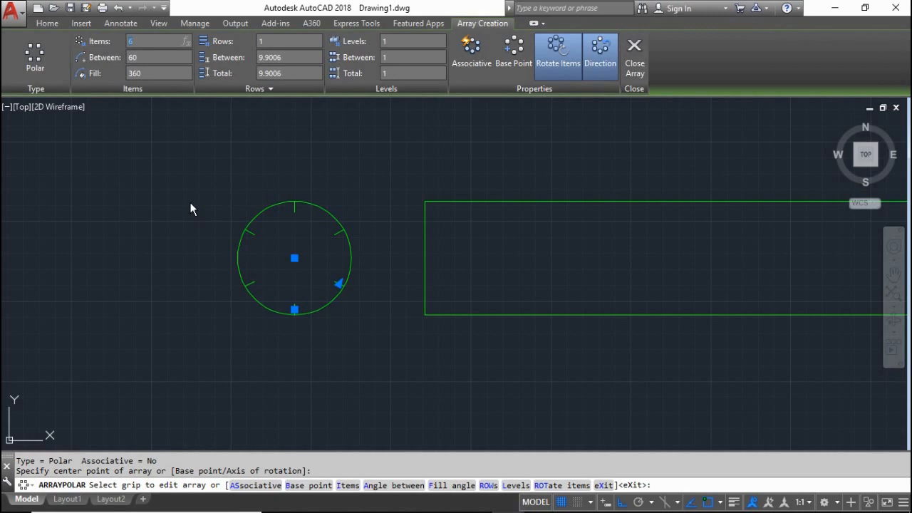
type("12")
key("Return")
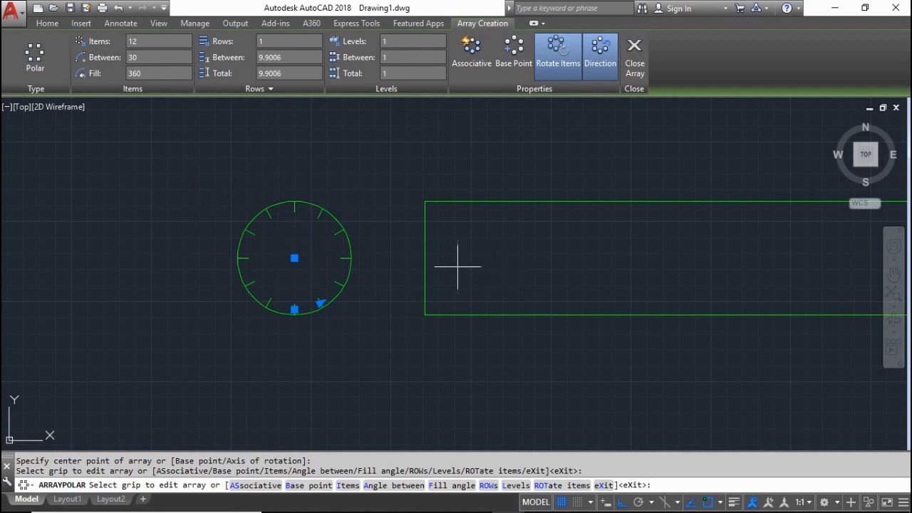
scroll(457, 266, "down", 3)
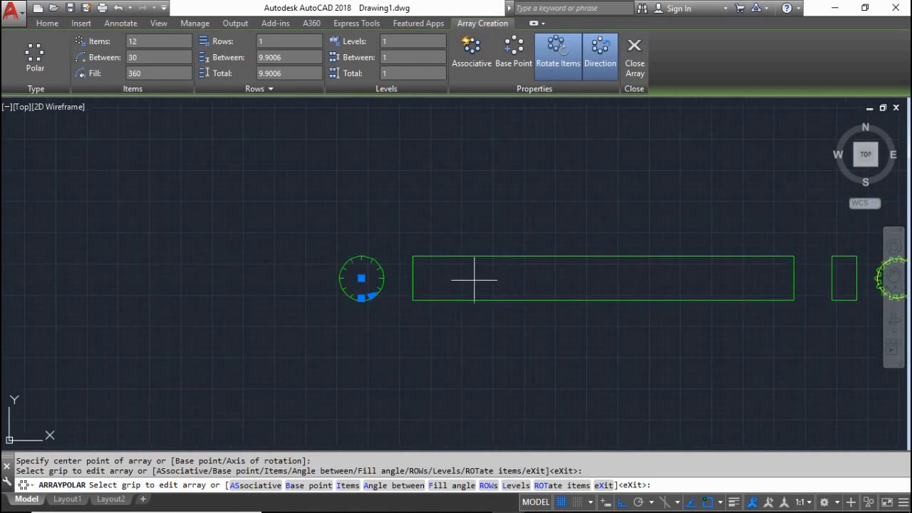
scroll(442, 295, "up", 2)
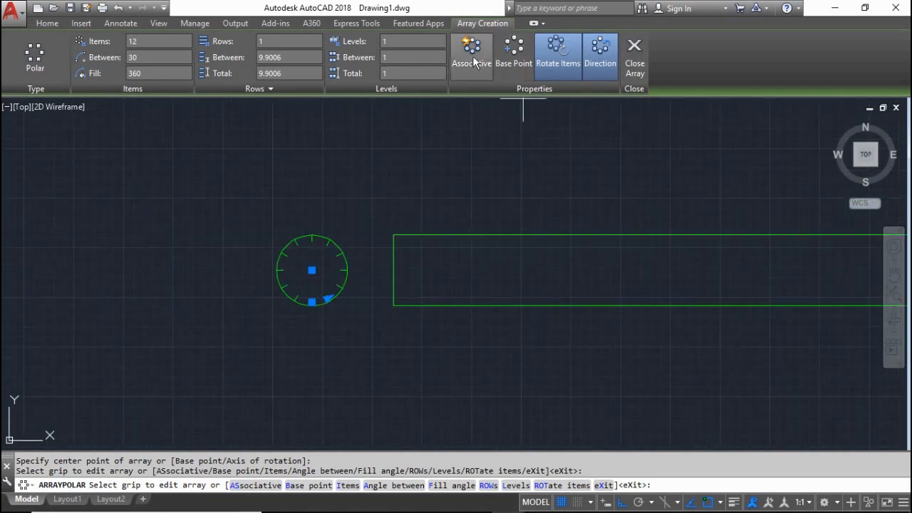
left_click(634, 53)
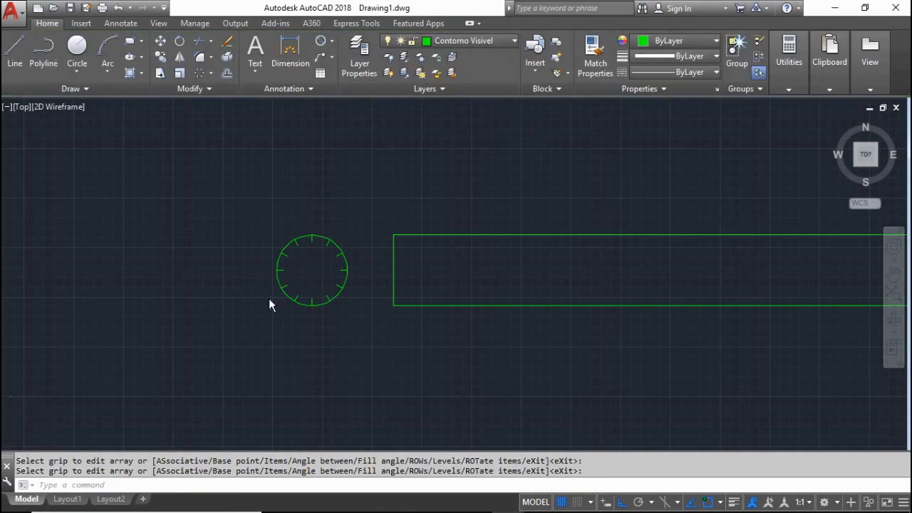
Draw a horizontal line from the first tick right of the circle's bottom to the long rectangle's left edge and on to its right edge.
scroll(407, 292, "up", 2)
scroll(389, 297, "down", 4)
scroll(363, 314, "up", 2)
scroll(364, 314, "up", 3)
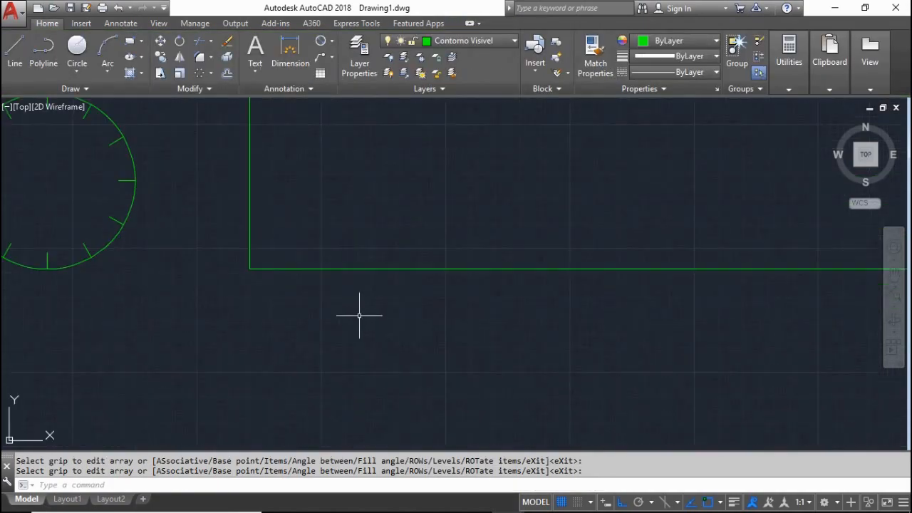
scroll(360, 311, "down", 2)
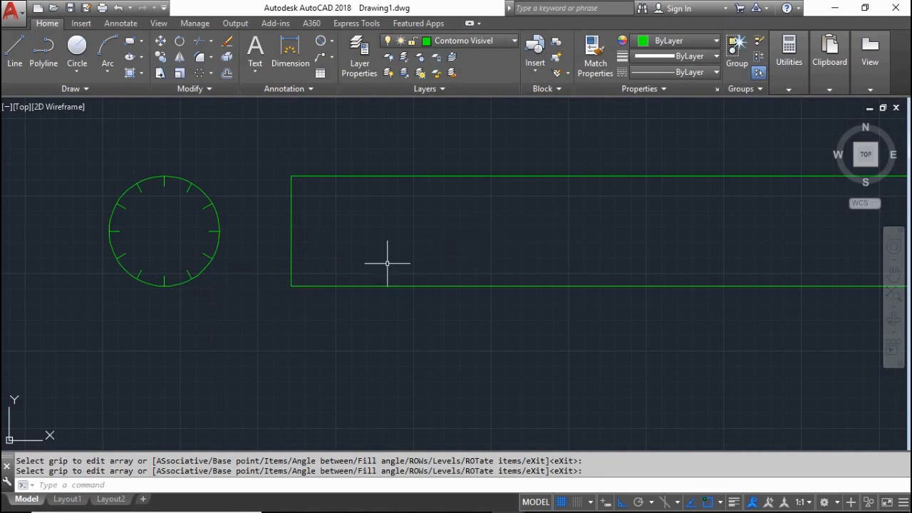
type("l")
key("Return")
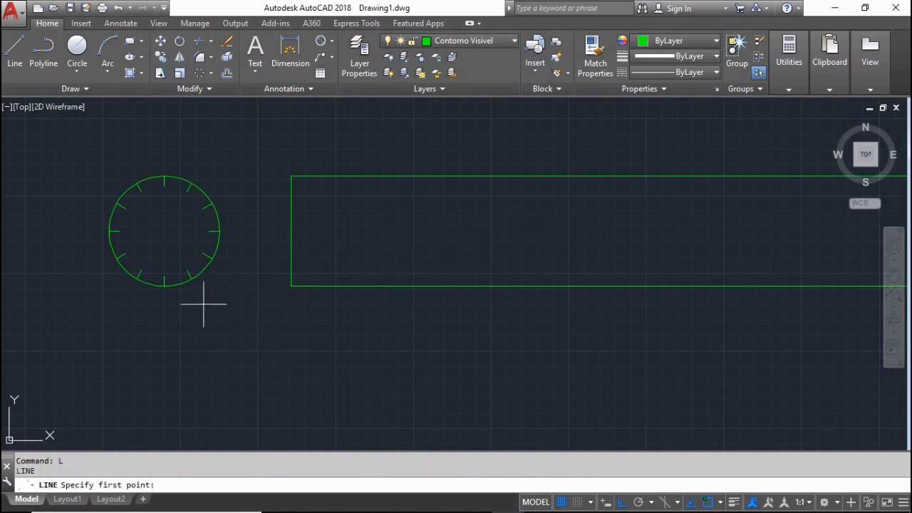
scroll(192, 257, "up", 2)
left_click(170, 242)
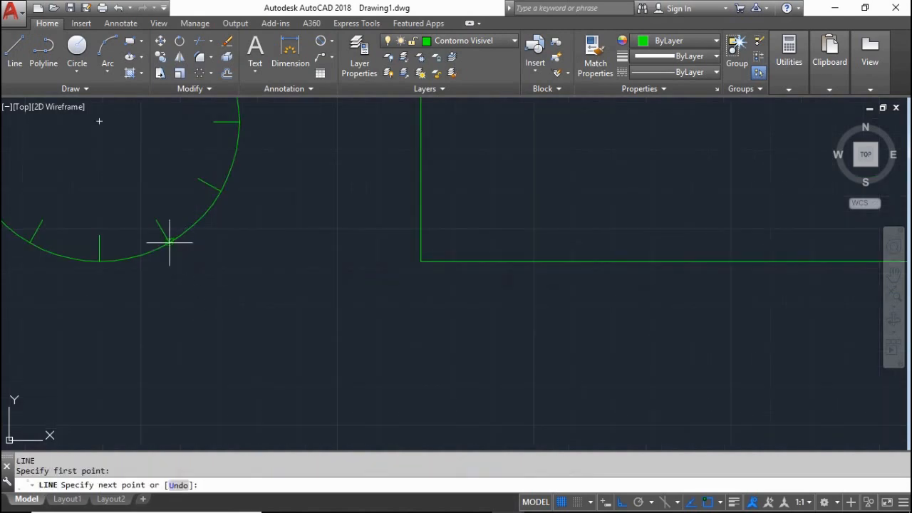
left_click(421, 244)
scroll(367, 264, "down", 4)
scroll(788, 268, "up", 3)
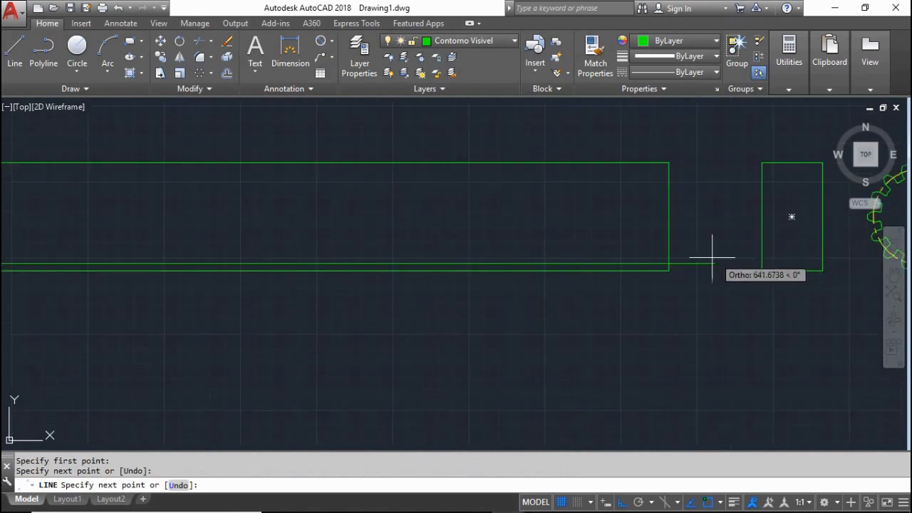
left_click(667, 260)
Continue the line back to the next tick up the circle and across the long rectangle at that tick's height.
scroll(665, 256, "down", 3)
scroll(315, 250, "up", 4)
left_click(204, 259)
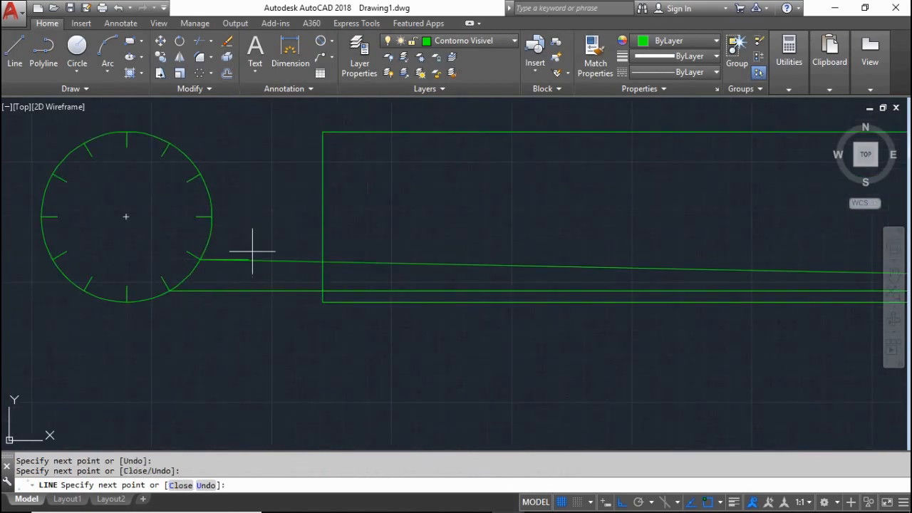
scroll(252, 250, "up", 4)
left_click(379, 273)
scroll(713, 265, "down", 6)
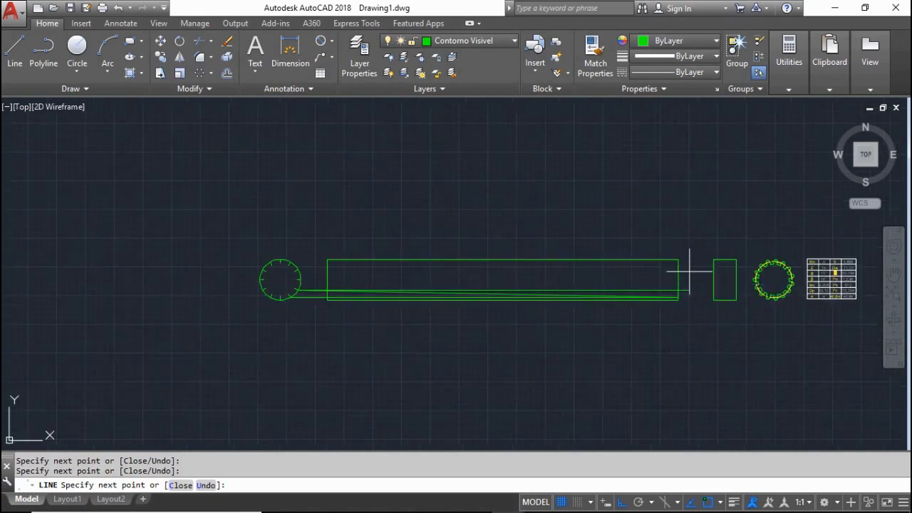
scroll(415, 290, "up", 6)
scroll(179, 302, "down", 5)
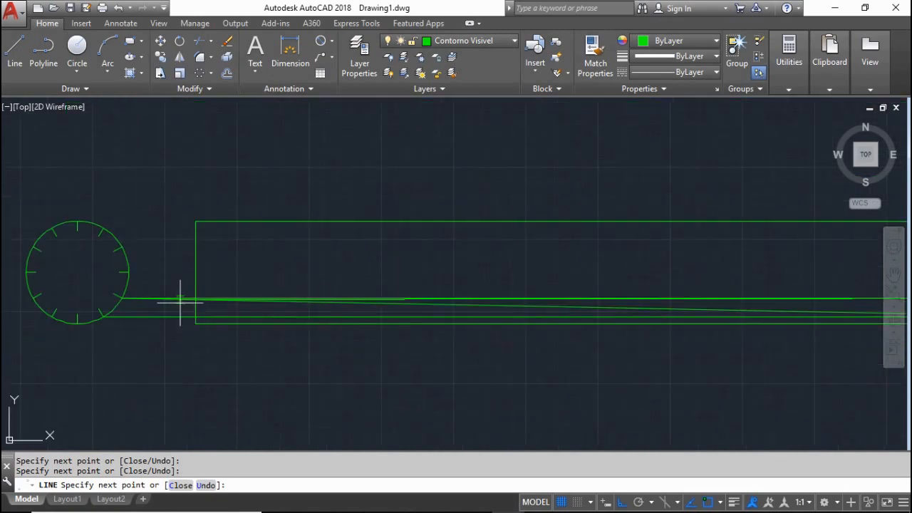
Undo the stray line segment and continue from the circle's mid-height right tick horizontally across the long rectangle.
scroll(82, 250, "up", 4)
key("ctrl+z")
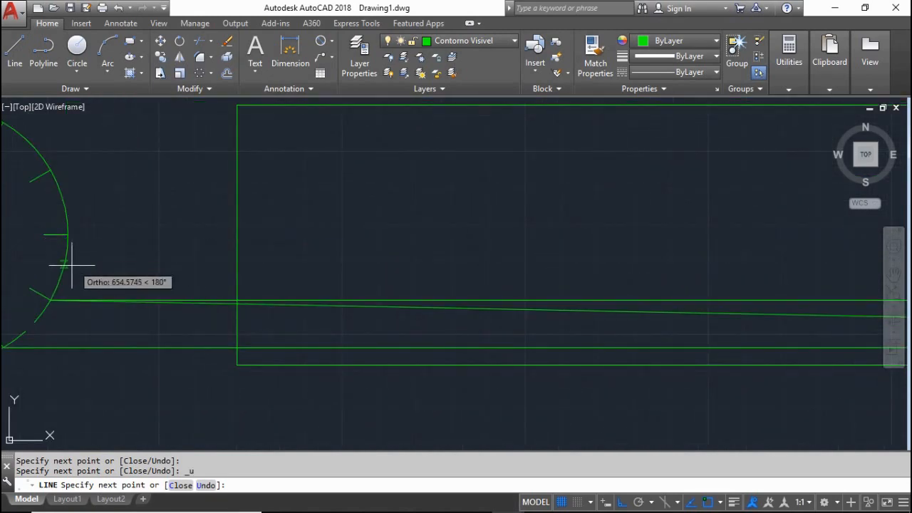
scroll(136, 223, "up", 2)
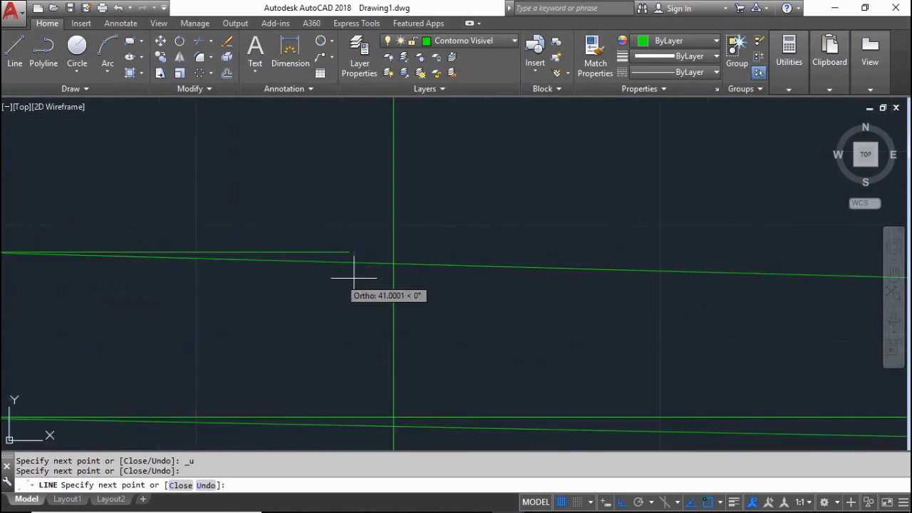
left_click(397, 248)
scroll(192, 288, "down", 5)
left_click(752, 285)
key("Escape")
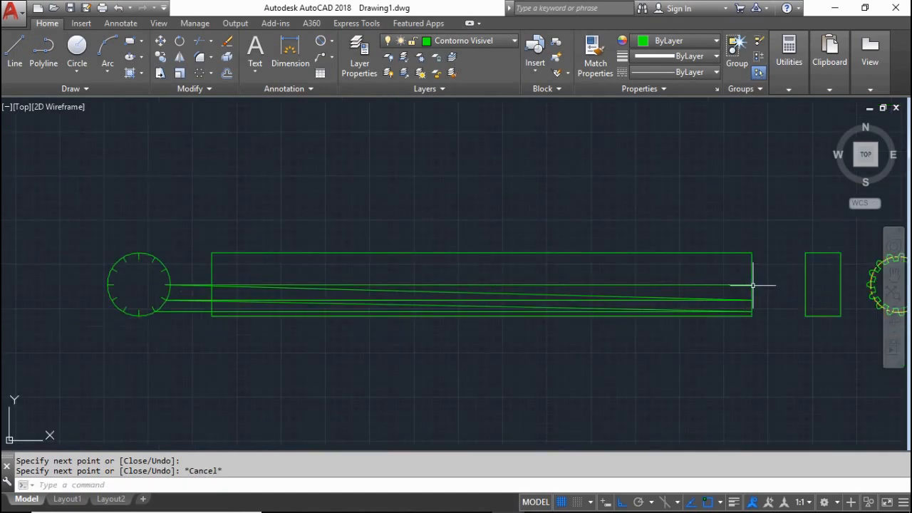
Delete the connecting and slanted line segments that run from the circle to the long rectangle.
scroll(146, 272, "up", 4)
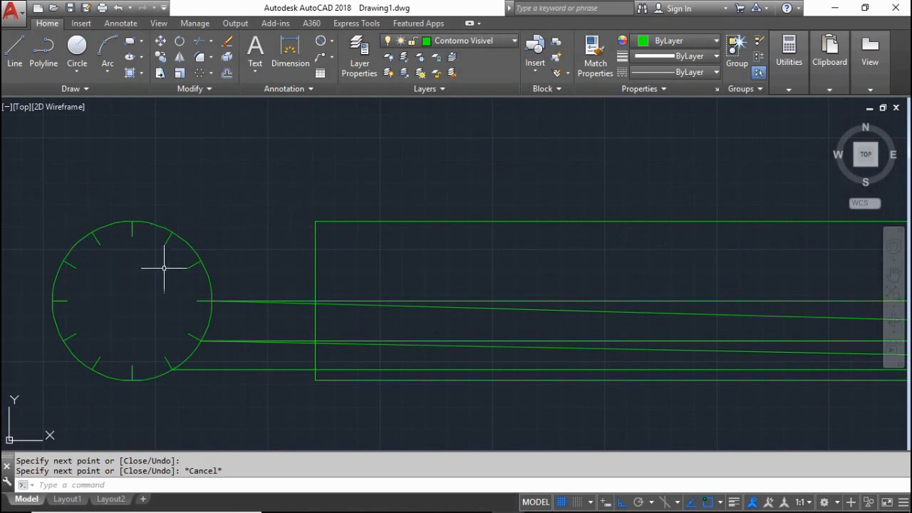
left_click(275, 392)
left_click(255, 287)
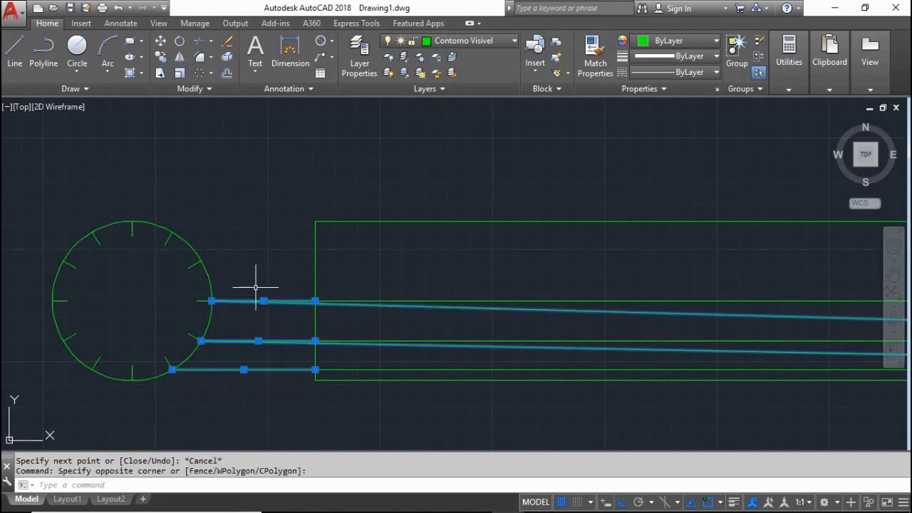
key("Delete")
Mirror the two lower horizontal division lines about the long rectangle's centerline, keeping the originals.
left_click(447, 374)
left_click(422, 332)
type("m")
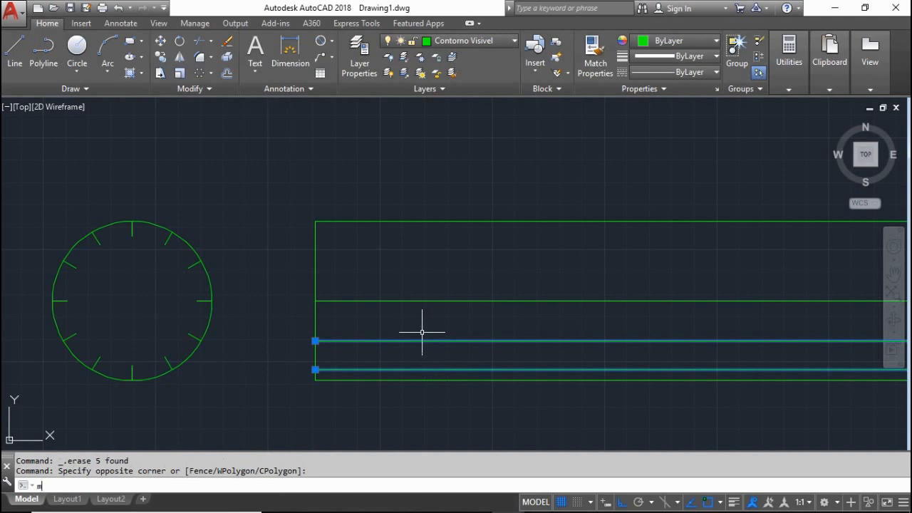
type("i")
key("Return")
left_click(337, 302)
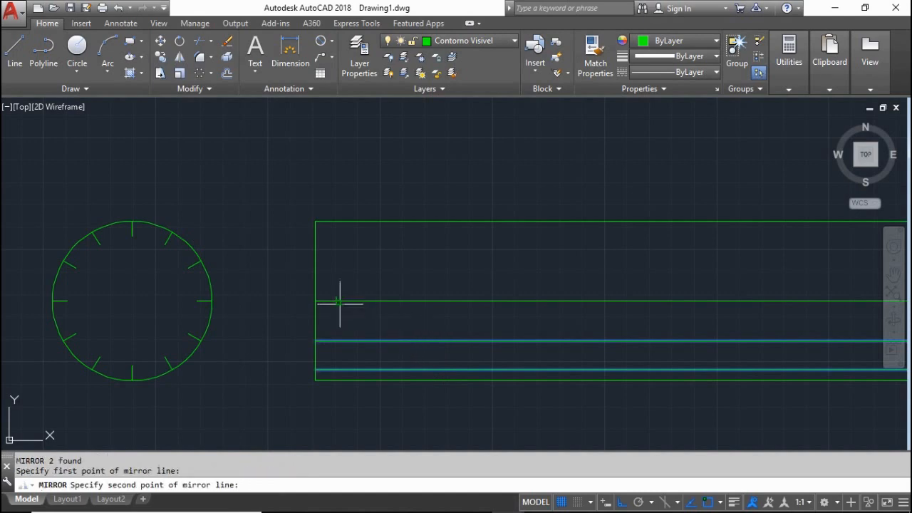
left_click(407, 301)
scroll(332, 310, "down", 4)
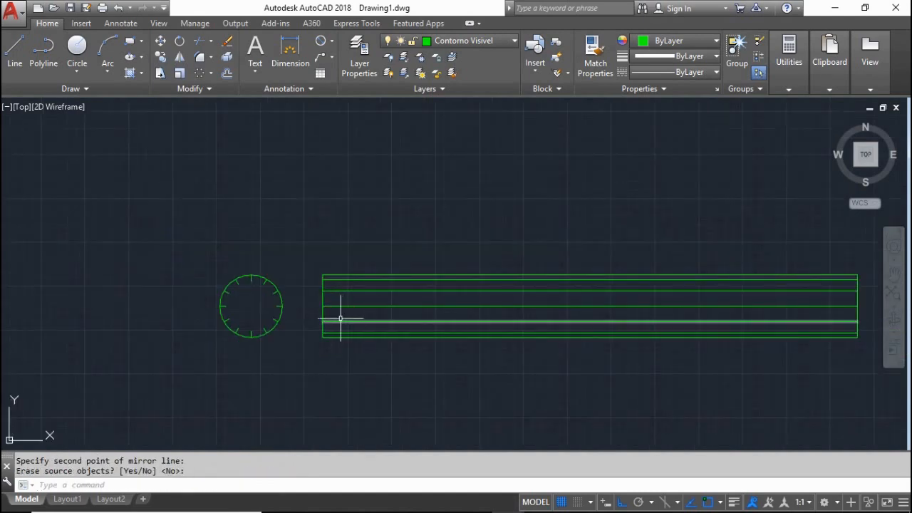
scroll(407, 315, "down", 2)
scroll(490, 321, "up", 2)
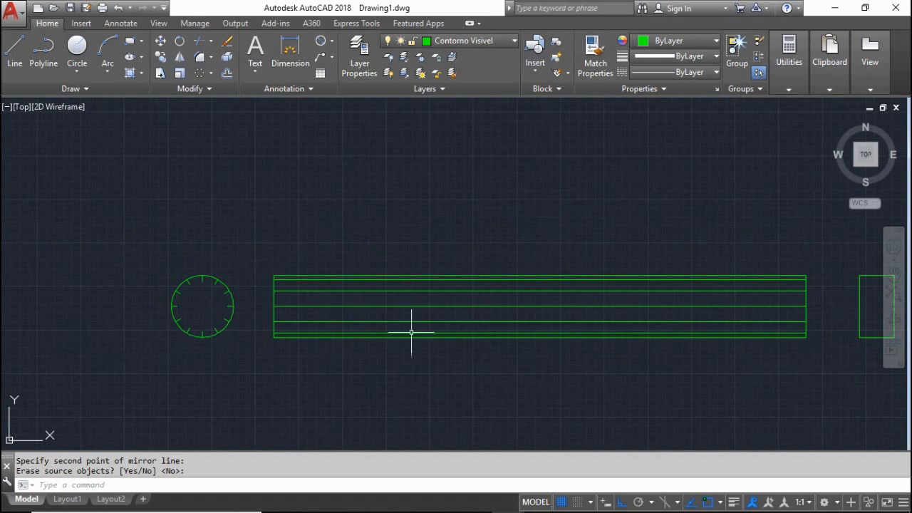
scroll(228, 299, "up", 4)
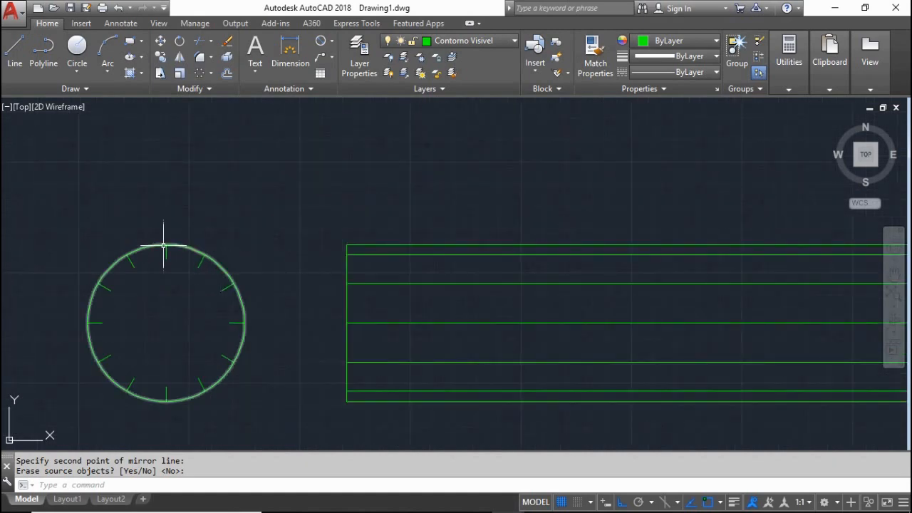
scroll(134, 330, "down", 4)
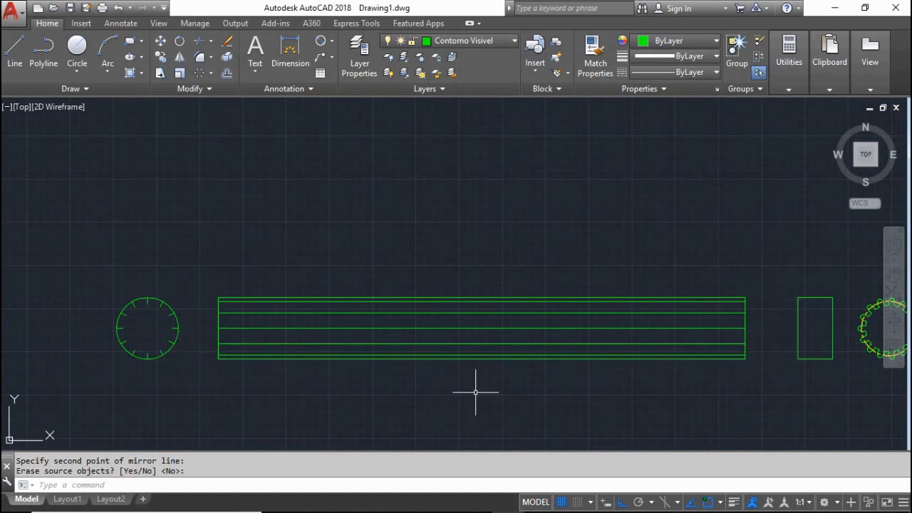
scroll(149, 377, "up", 4)
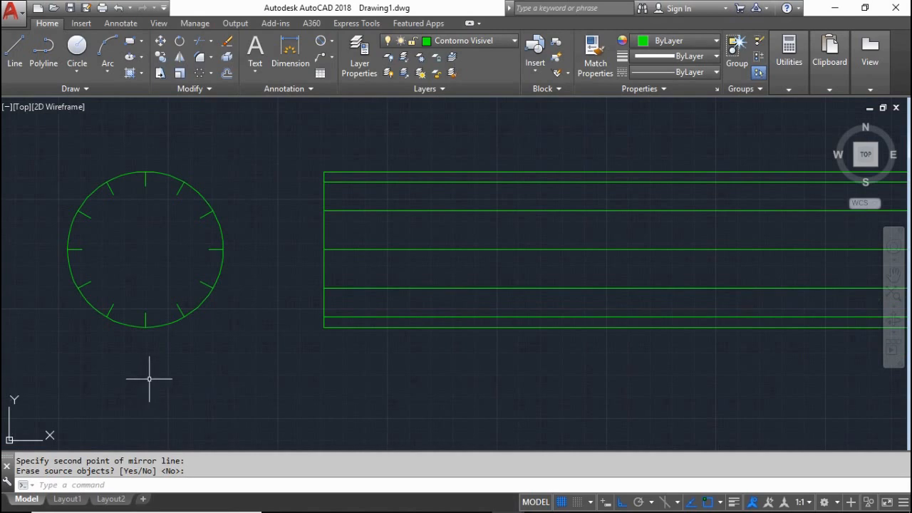
Offset the long rectangle's left edge repeatedly to the right by 610/12, creating eleven vertical lines that split it into 12 divisions.
scroll(149, 378, "down", 2)
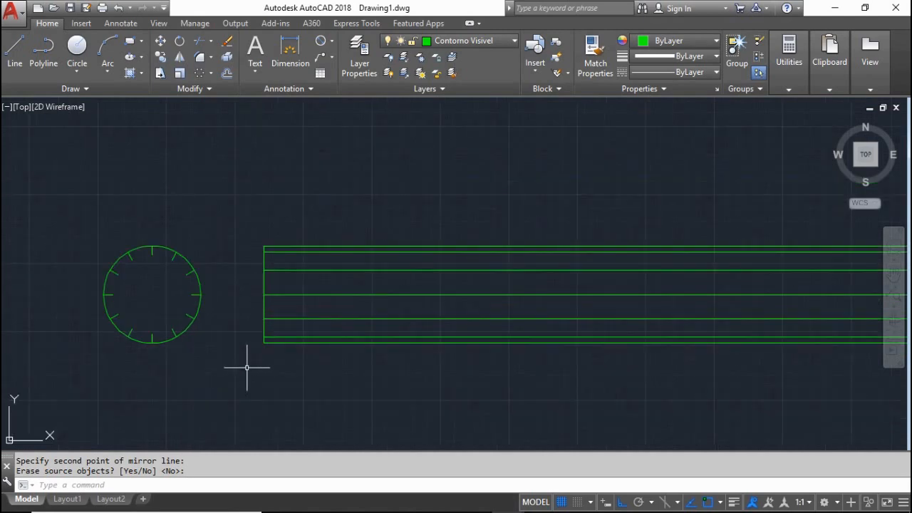
key("Return")
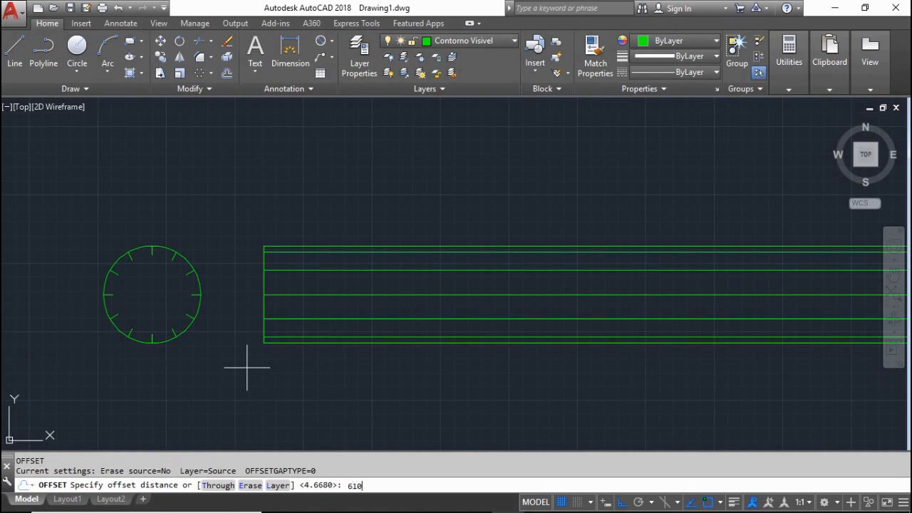
key("Return")
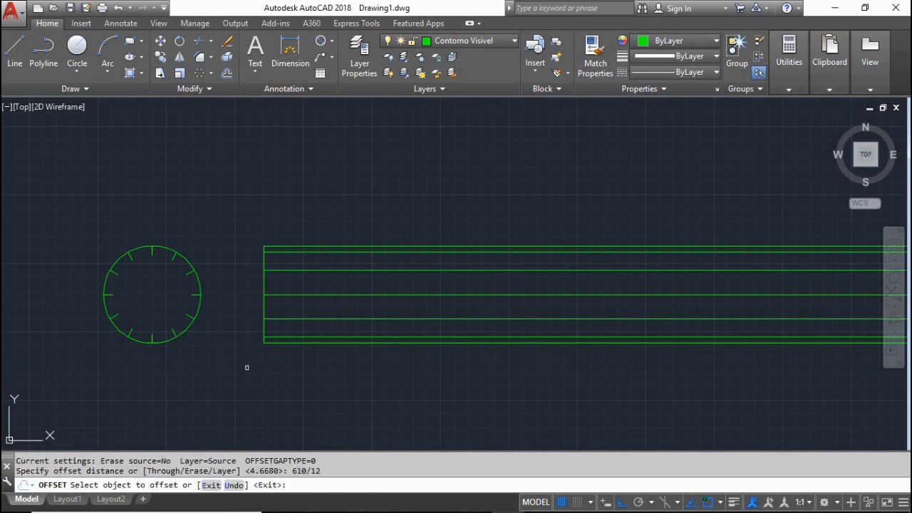
left_click(263, 288)
left_click(320, 277)
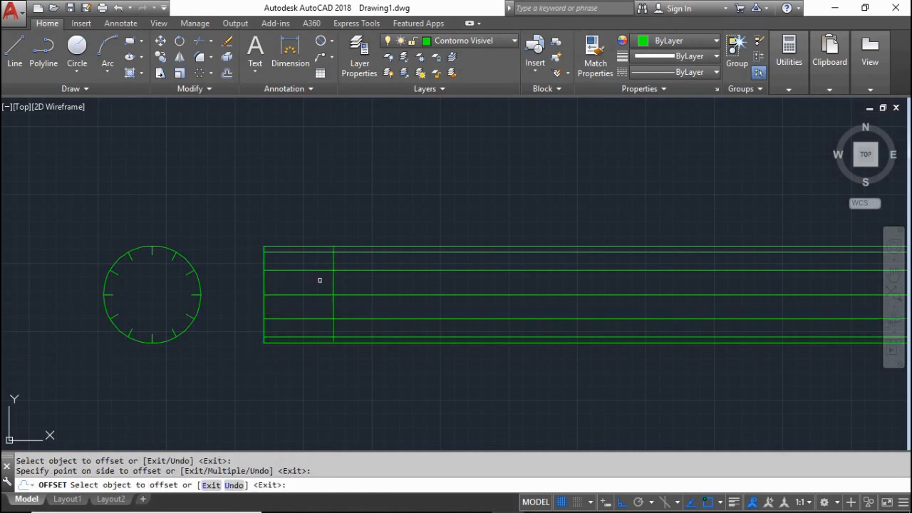
left_click(333, 280)
left_click(356, 281)
left_click(403, 285)
left_click(456, 285)
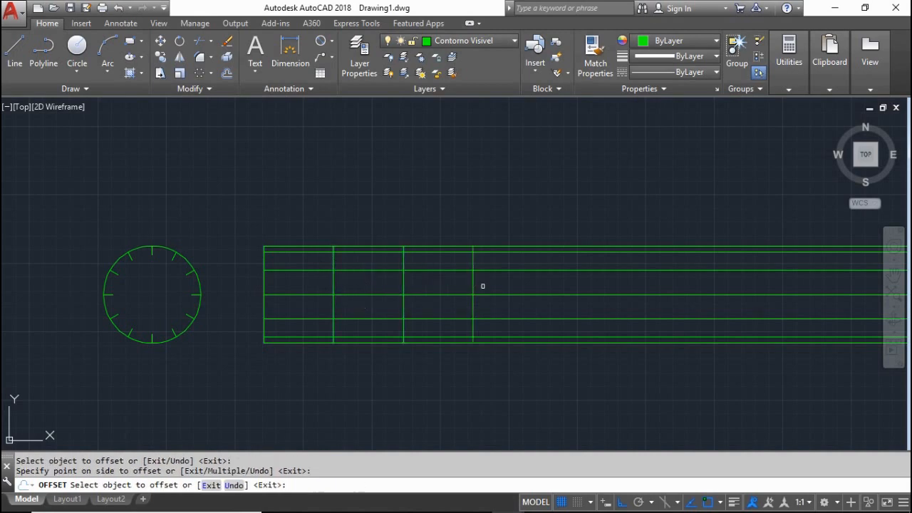
left_click(472, 277)
left_click(499, 281)
scroll(414, 296, "down", 2)
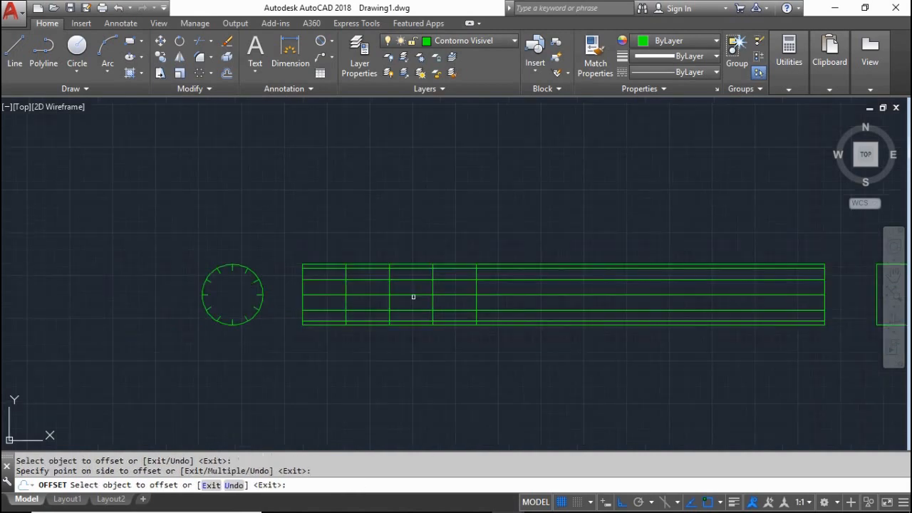
left_click(475, 288)
left_click(499, 289)
left_click(521, 289)
left_click(547, 286)
left_click(563, 286)
left_click(591, 287)
left_click(608, 288)
left_click(643, 286)
left_click(654, 286)
left_click(701, 287)
left_click(652, 285)
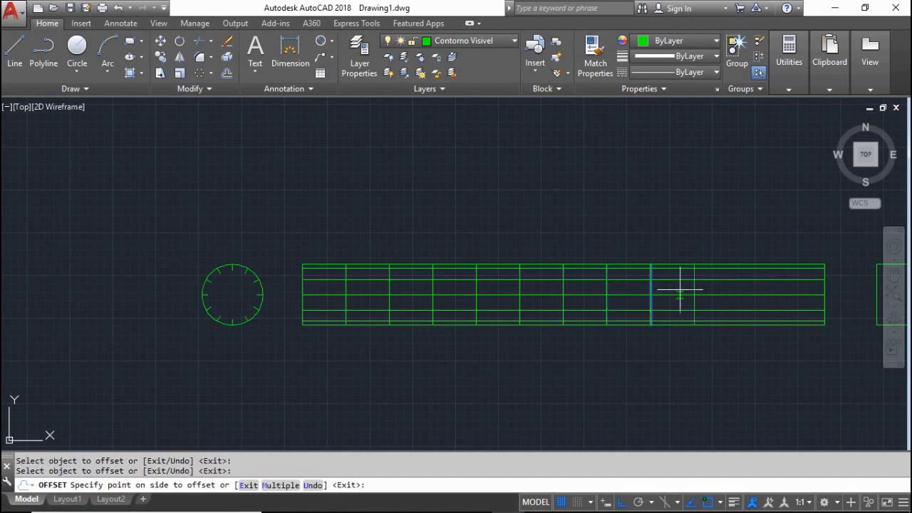
left_click(681, 290)
left_click(695, 288)
left_click(719, 290)
left_click(755, 286)
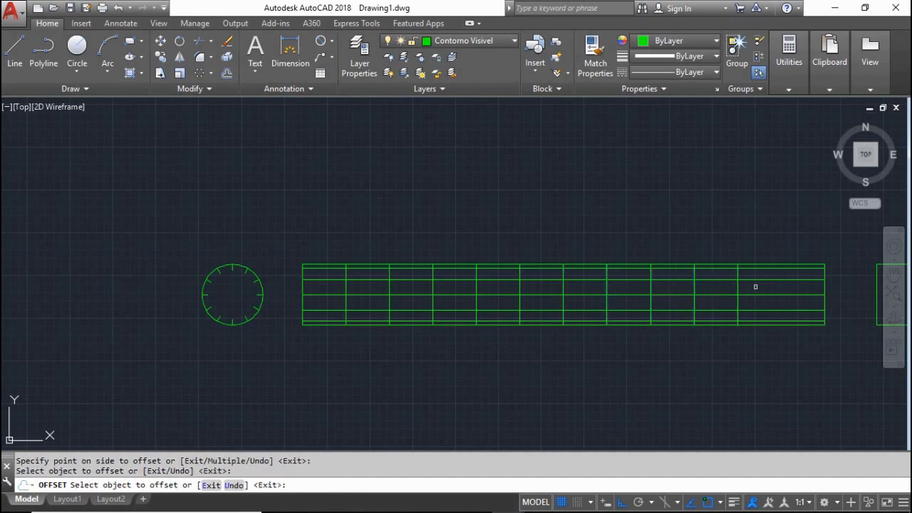
left_click(739, 286)
left_click(765, 288)
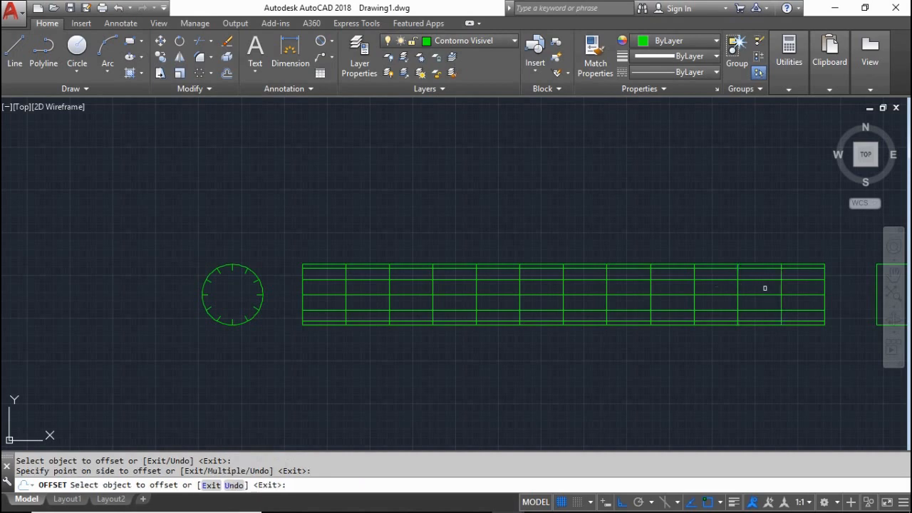
key("Escape")
scroll(836, 291, "up", 10)
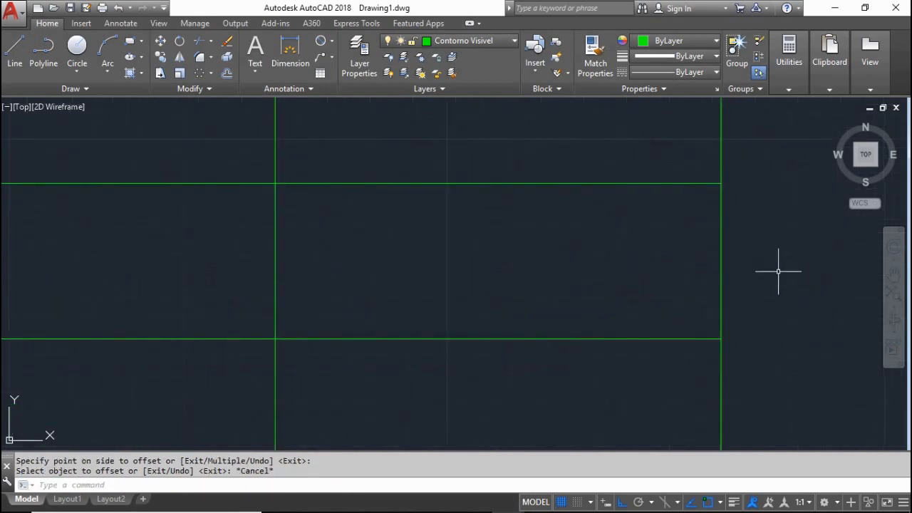
scroll(723, 253, "down", 10)
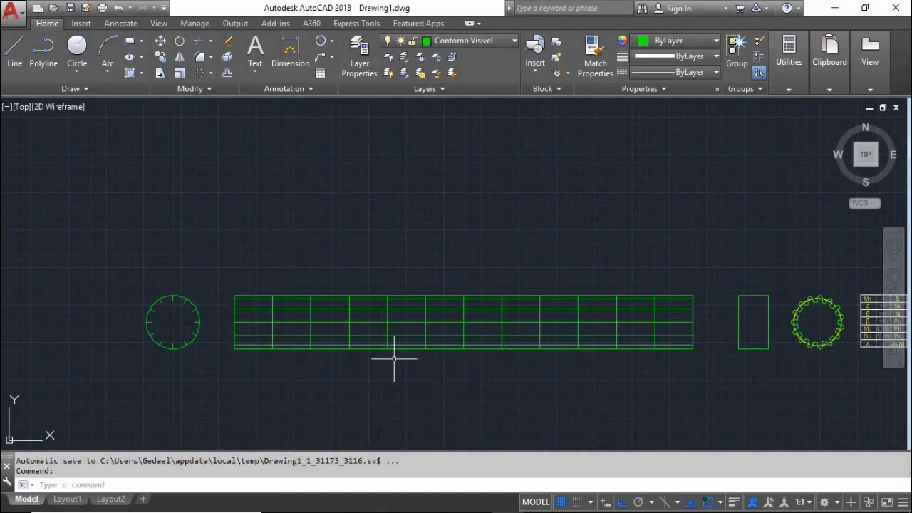
scroll(394, 359, "up", 2)
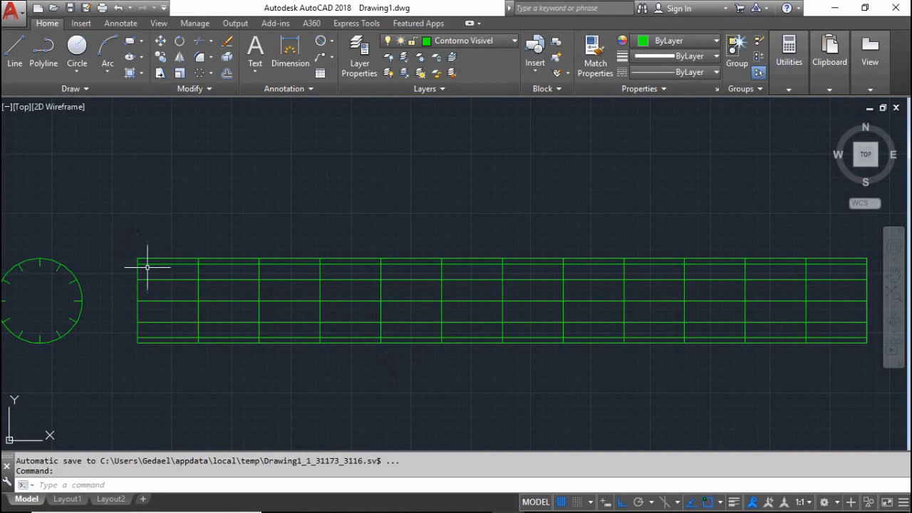
scroll(147, 267, "down", 2)
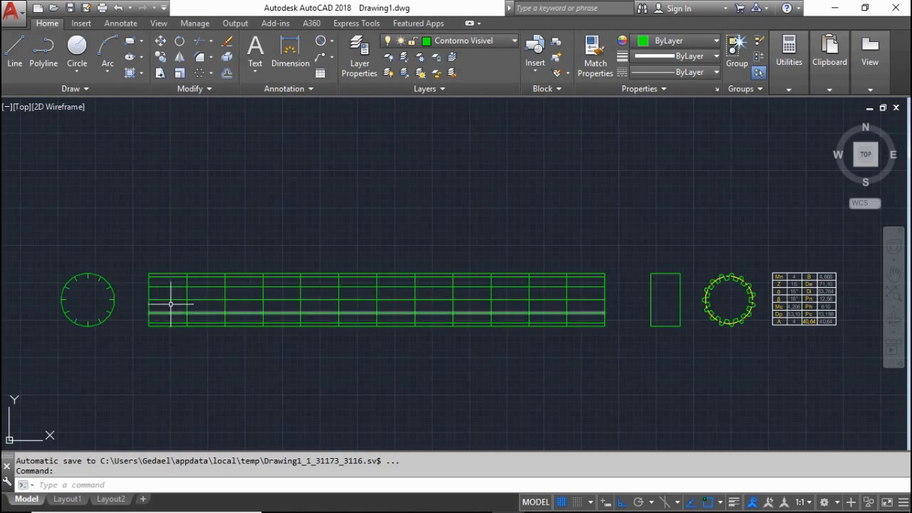
Draw a fit-point spline through successive grid intersections, from the rectangle's upper-left corner down to its bottom midpoint and up to its upper-right corner.
scroll(171, 304, "up", 2)
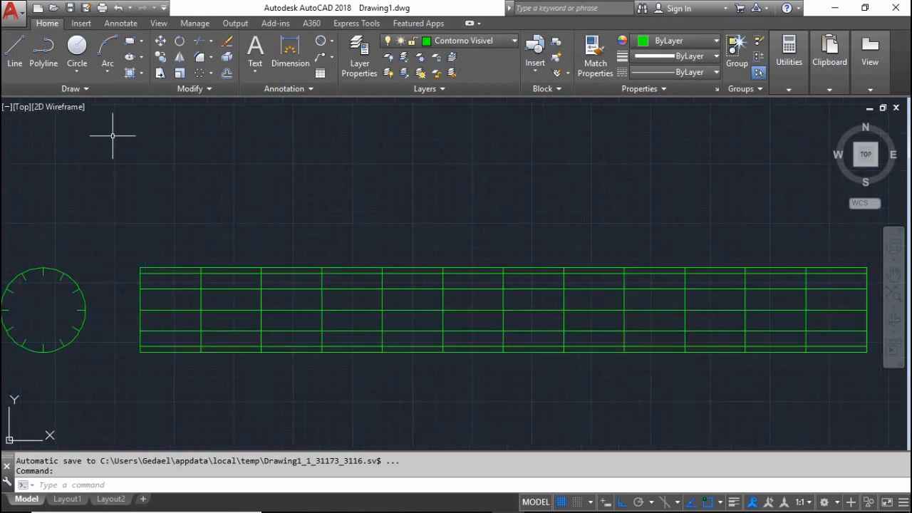
left_click(86, 89)
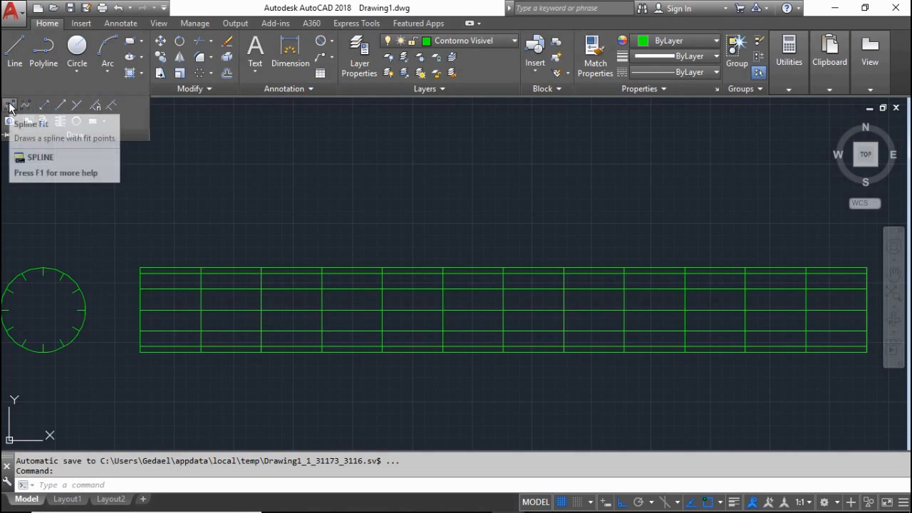
left_click(10, 107)
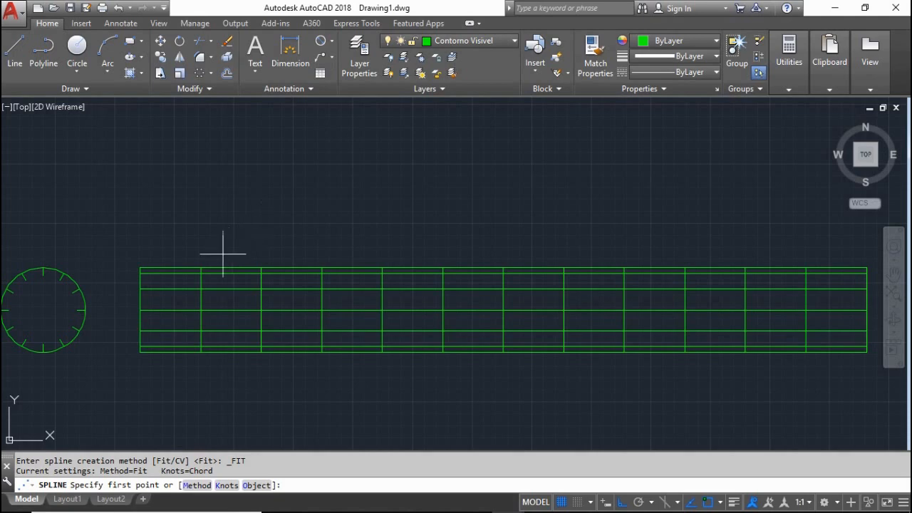
left_click(140, 267)
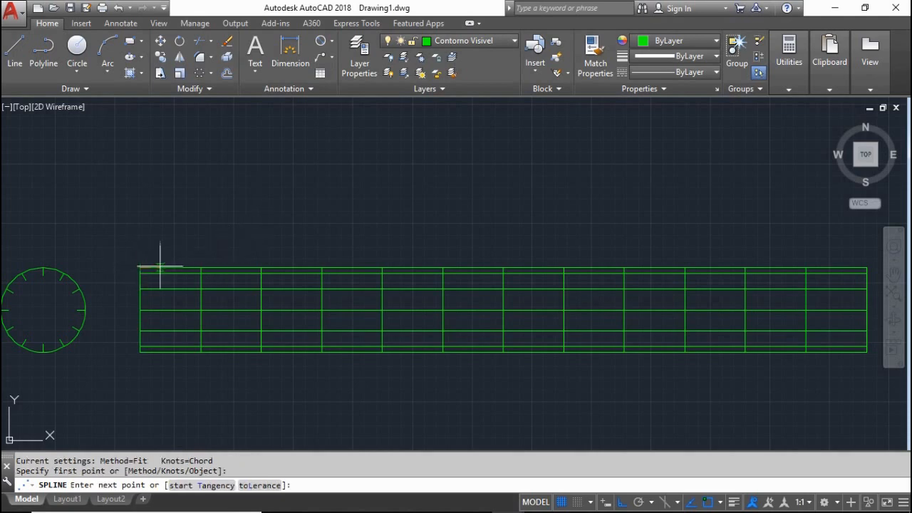
left_click(200, 268)
left_click(306, 311)
left_click(322, 313)
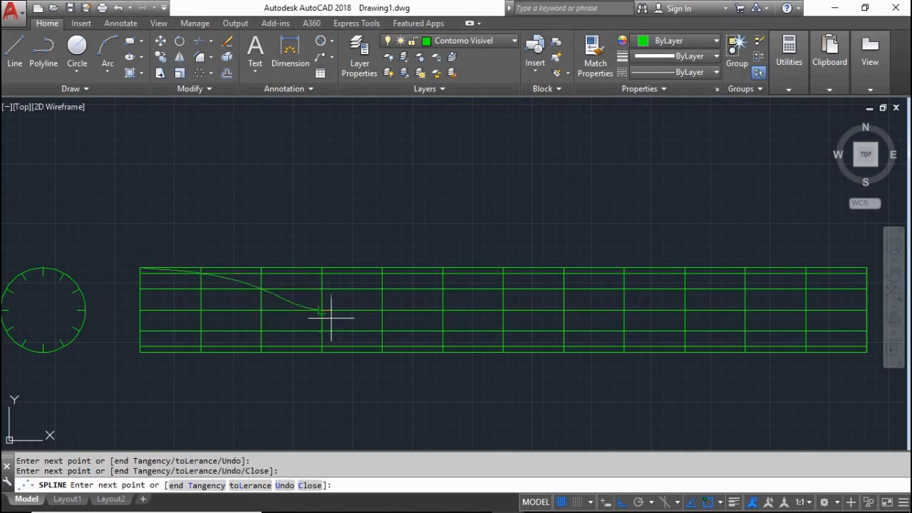
left_click(443, 346)
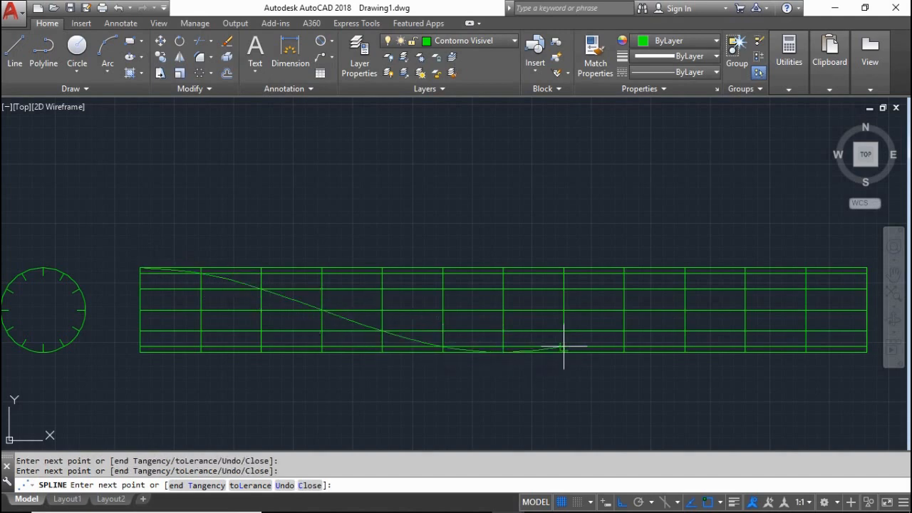
left_click(689, 311)
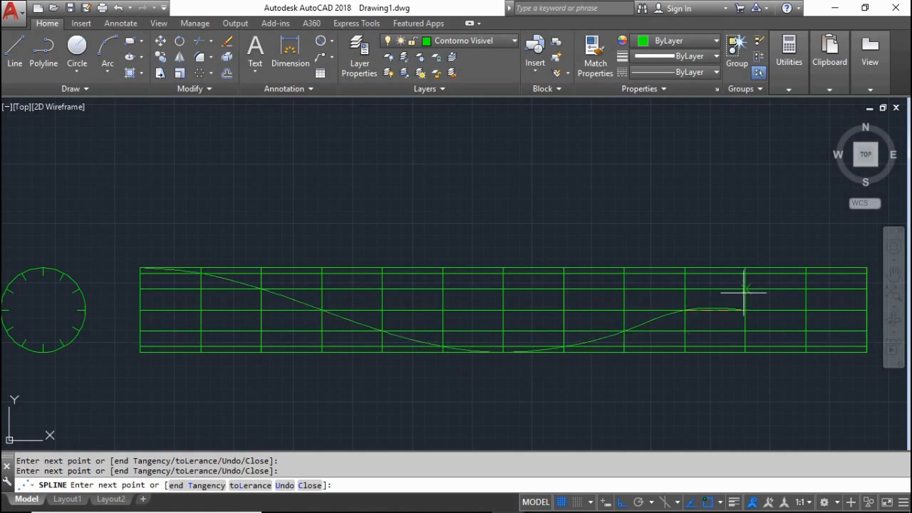
left_click(868, 270)
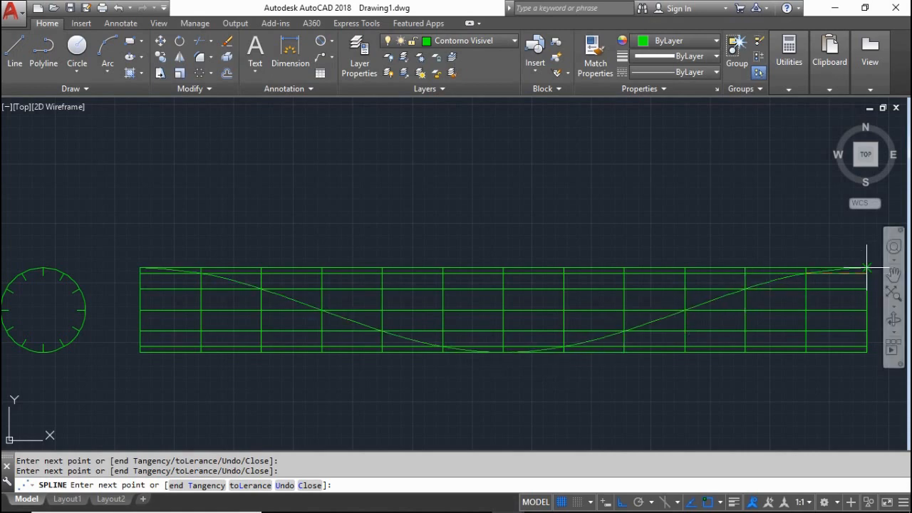
scroll(281, 259, "down", 2)
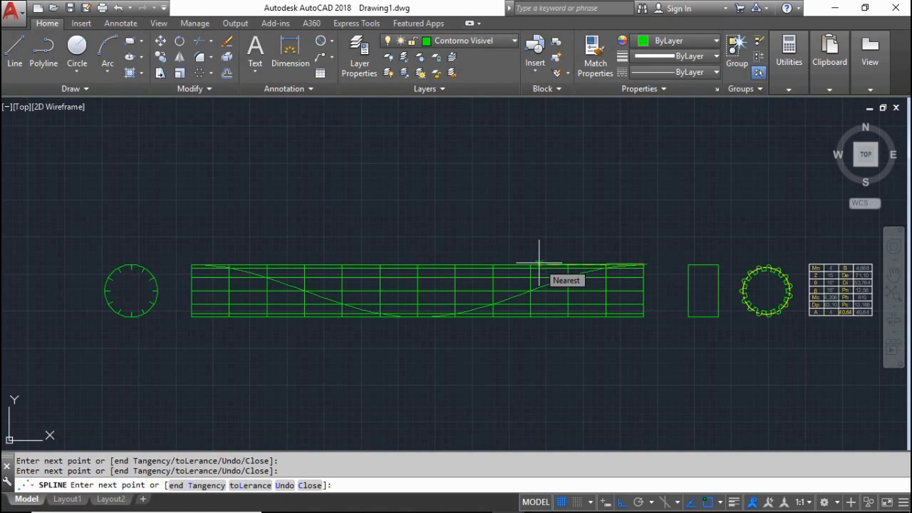
key("Return")
key("Return")
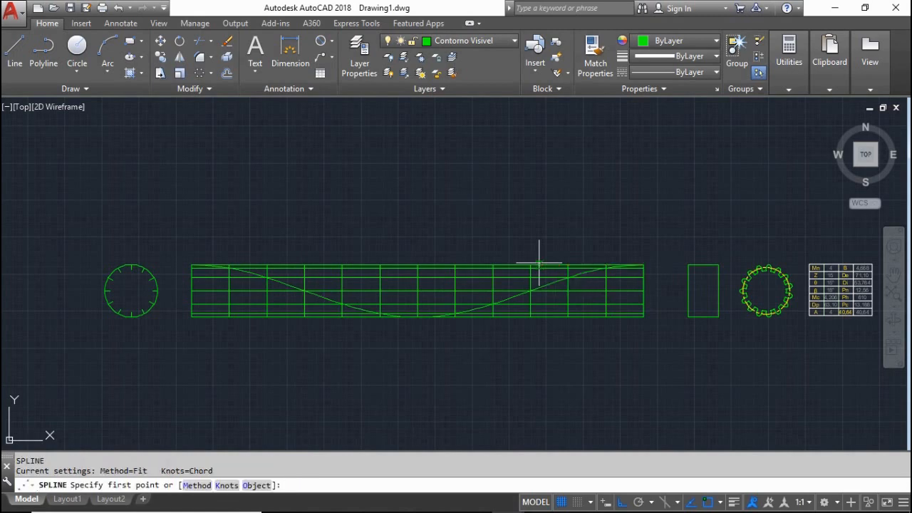
key("Return")
key("Escape")
Examine the helix curve across the division grid and its position beside the circle, side view and gear.
scroll(329, 279, "up", 4)
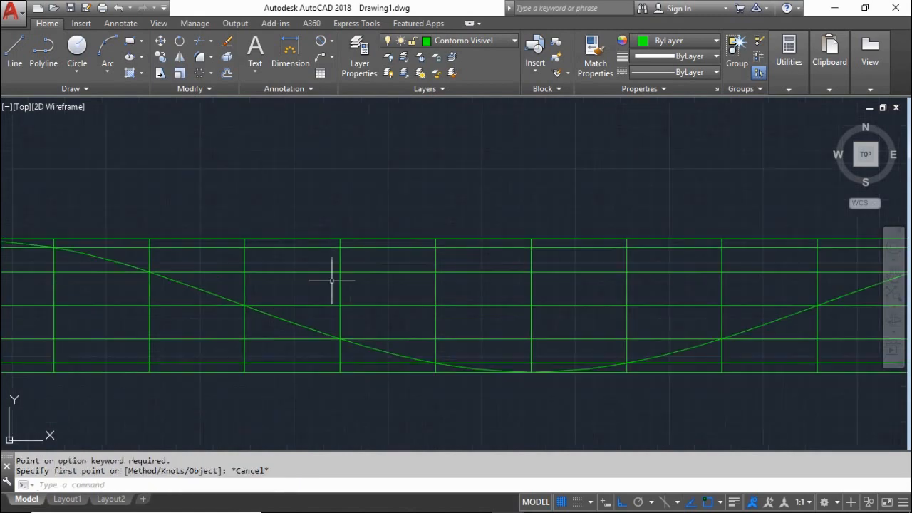
scroll(402, 279, "down", 4)
scroll(448, 294, "up", 2)
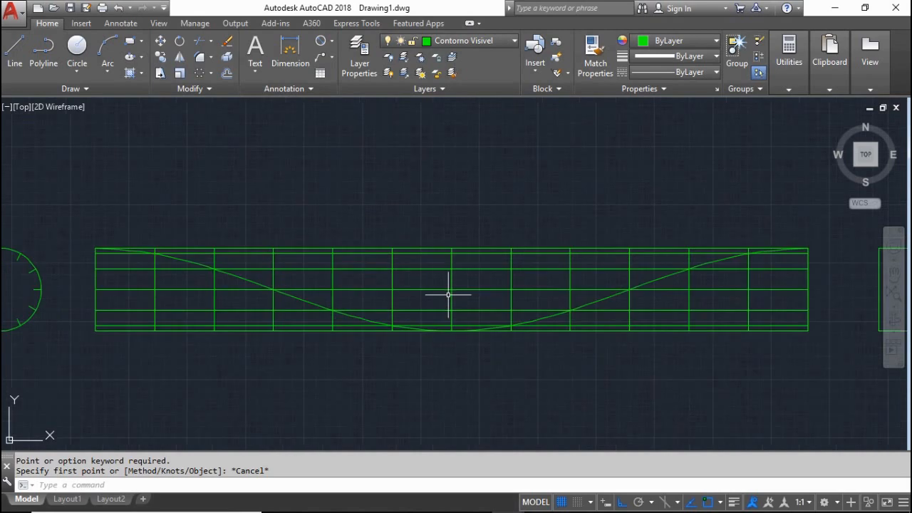
scroll(442, 295, "down", 4)
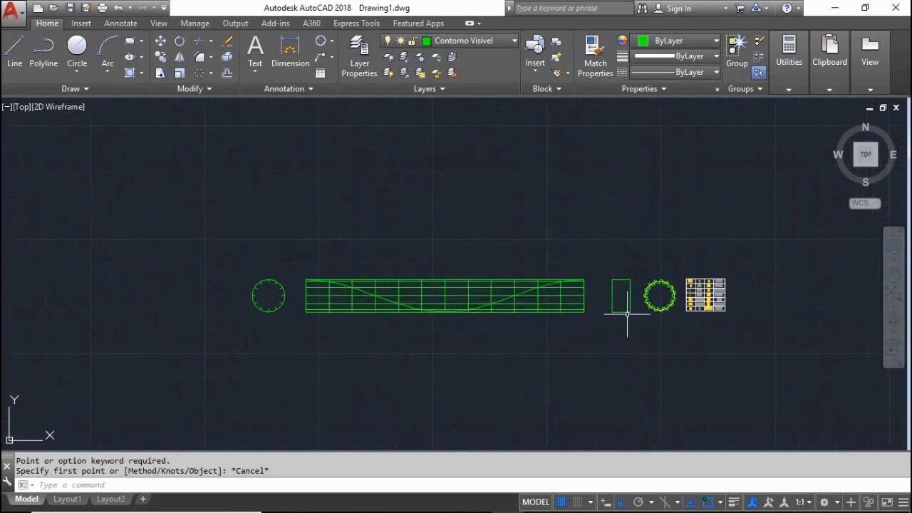
scroll(485, 298, "up", 2)
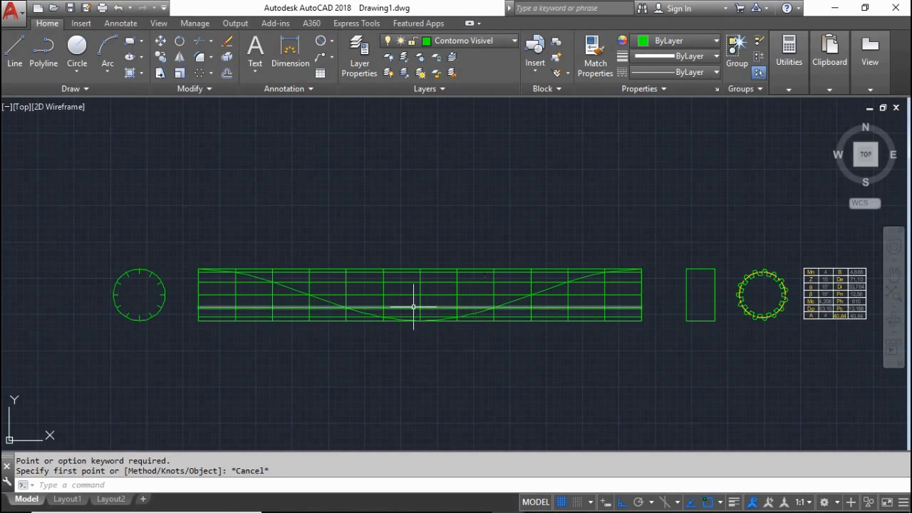
scroll(396, 309, "up", 2)
scroll(387, 309, "down", 2)
scroll(387, 310, "up", 2)
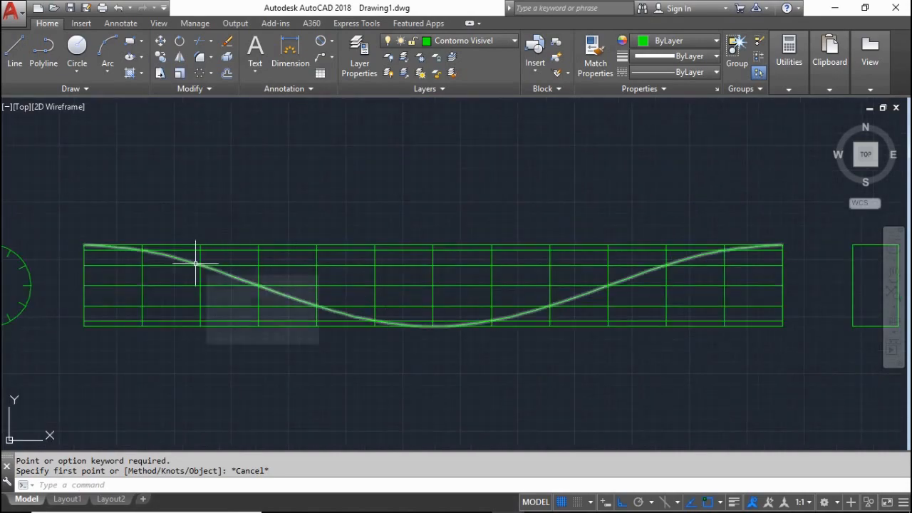
scroll(407, 259, "down", 2)
scroll(117, 289, "up", 2)
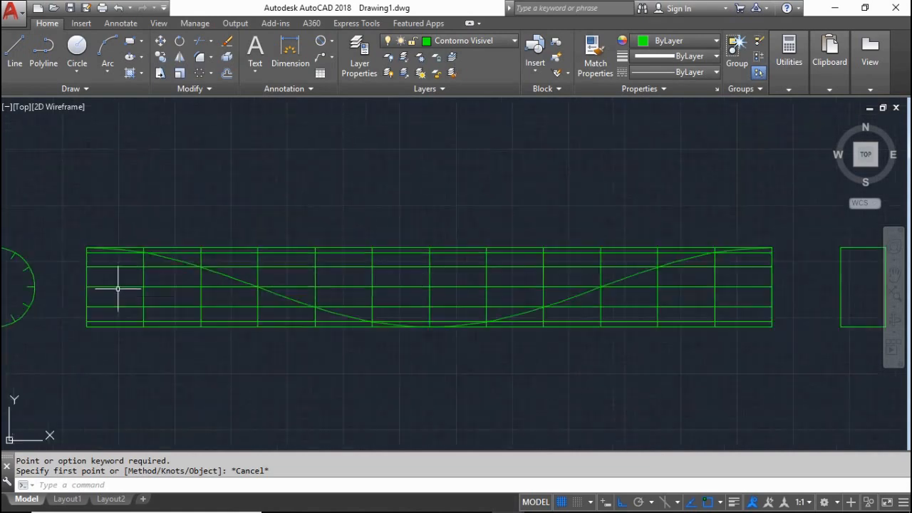
Draw a straight line between the helix curve's grid intersections at the second and third vertical division lines.
scroll(200, 263, "up", 2)
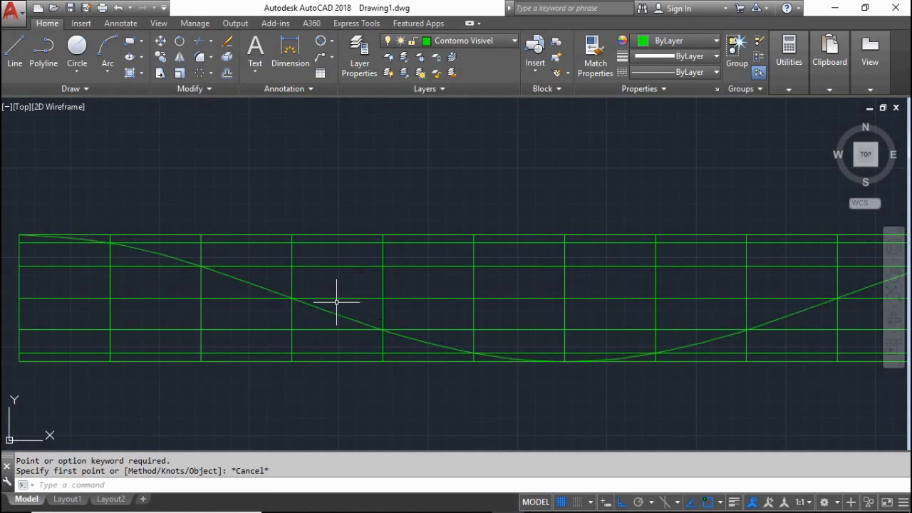
type("1")
key("Return")
scroll(255, 278, "up", 4)
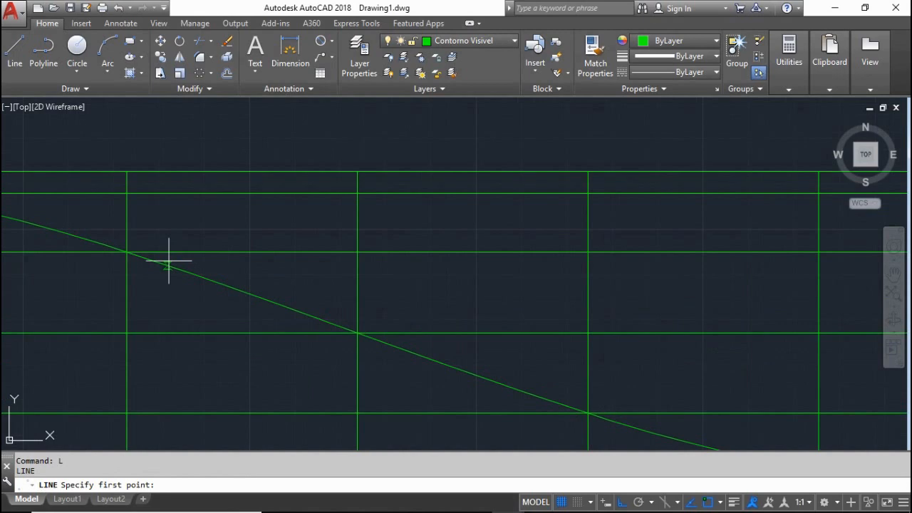
left_click(126, 250)
left_click(357, 332)
key("Escape")
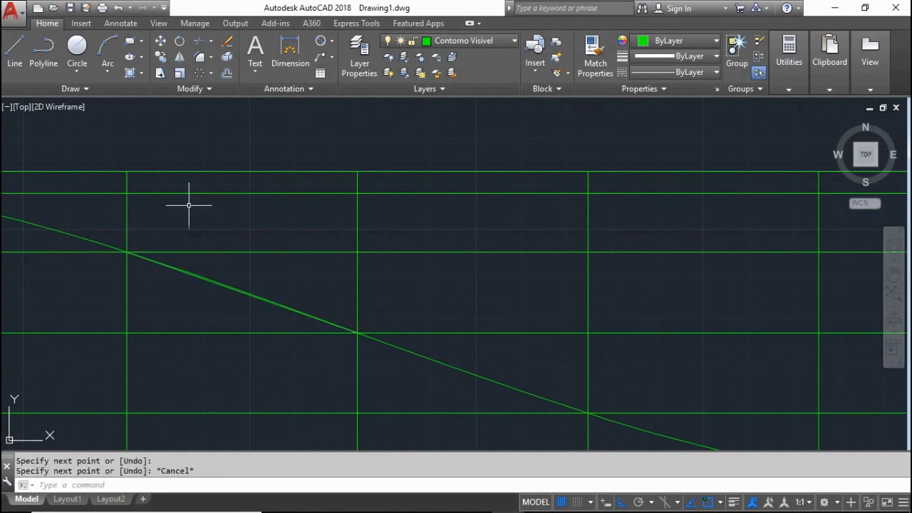
Add an angular dimension between the short chord line and the horizontal division line through its upper end.
left_click(333, 41)
left_click(313, 166)
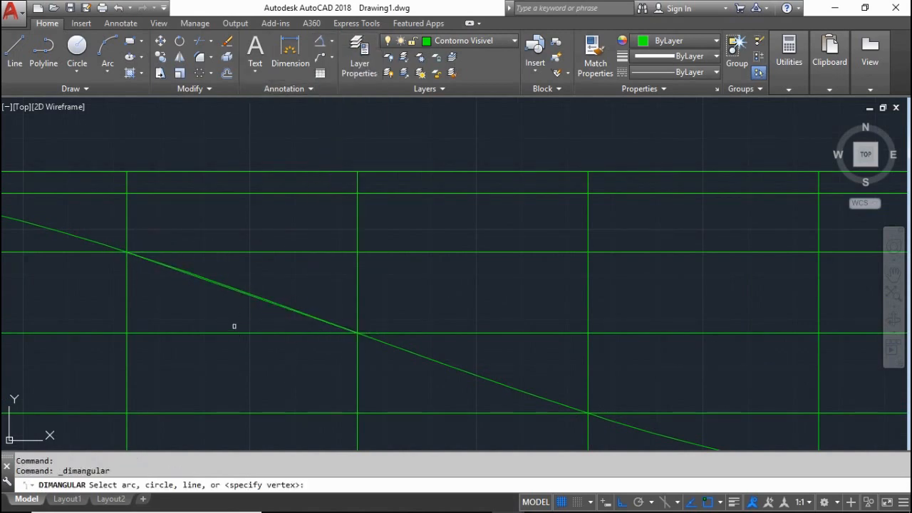
scroll(234, 323, "up", 4)
left_click(226, 240)
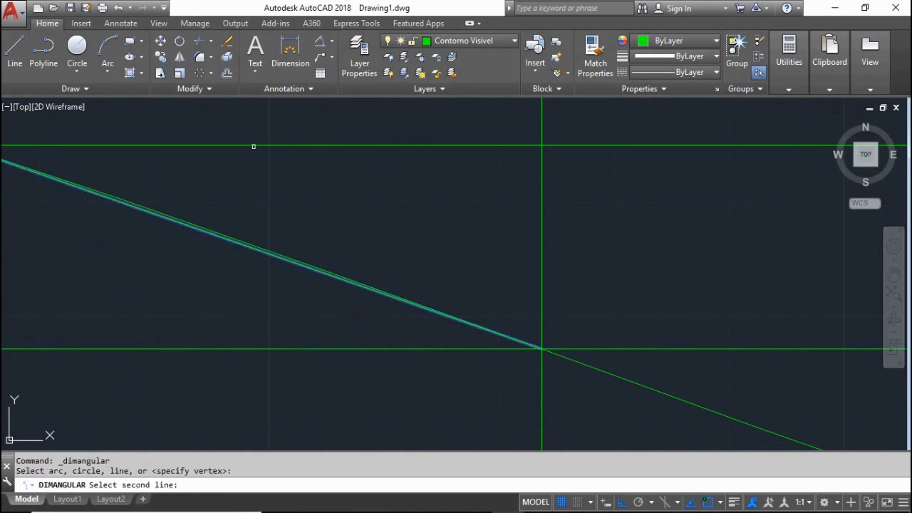
left_click(252, 146)
scroll(350, 210, "down", 3)
left_click(348, 217)
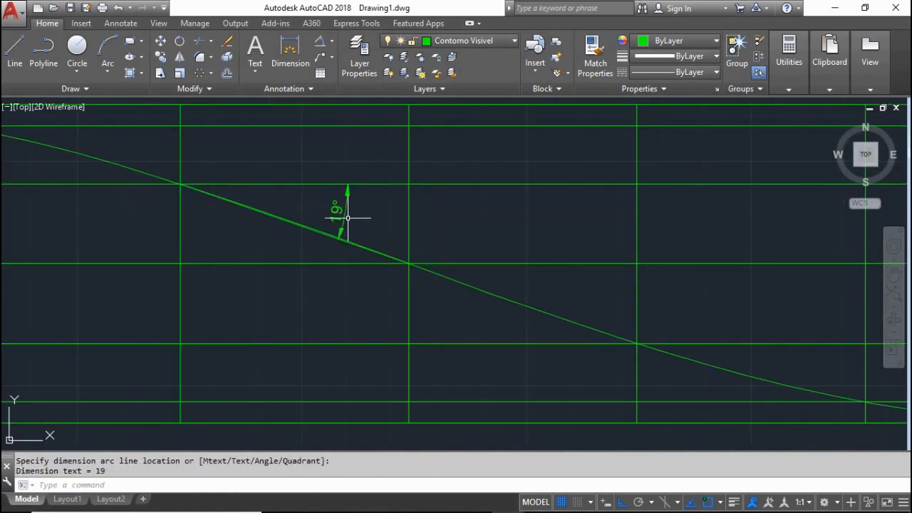
Draw a straight line between the helix curve's grid intersections at the fourth and fifth vertical division lines.
scroll(353, 228, "down", 5)
scroll(550, 285, "up", 4)
type("1")
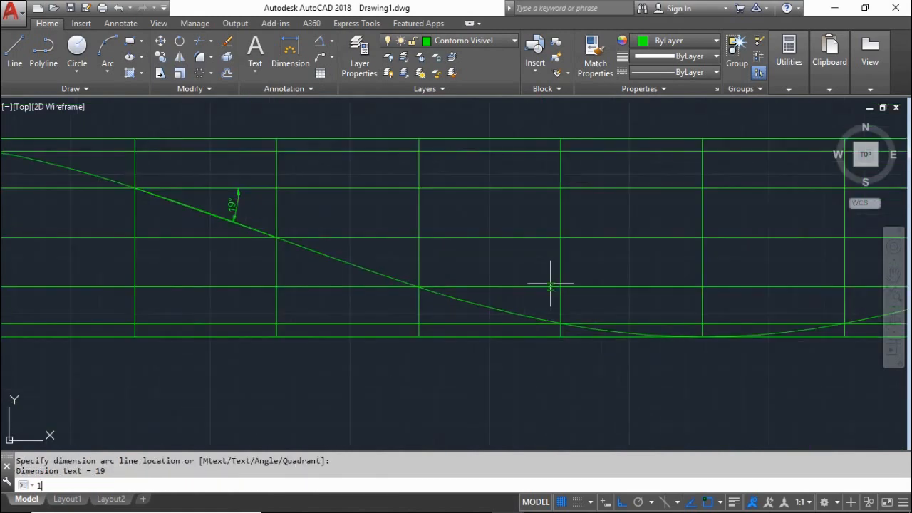
key("Return")
scroll(499, 313, "up", 2)
left_click(379, 264)
scroll(562, 300, "up", 2)
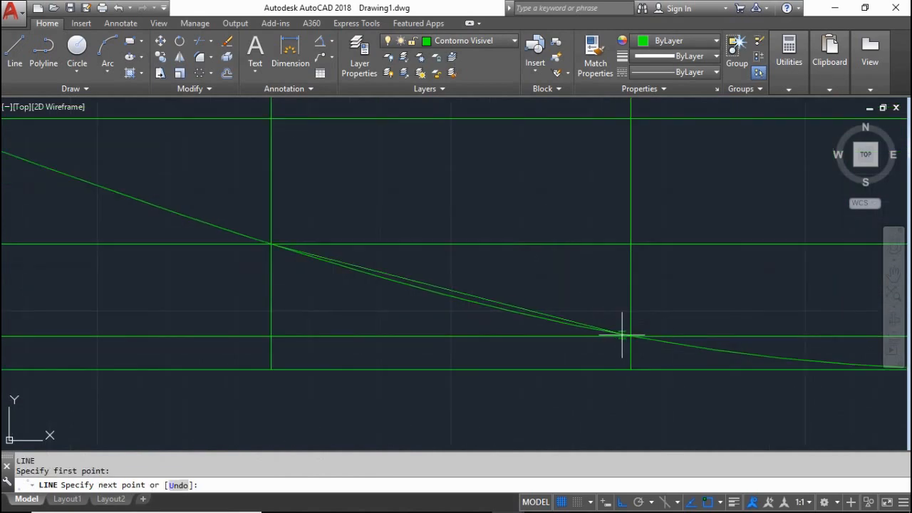
left_click(630, 336)
key("Escape")
Preview the angle between the new chord line and the horizontal division line through its upper end.
left_click(308, 44)
key("Escape")
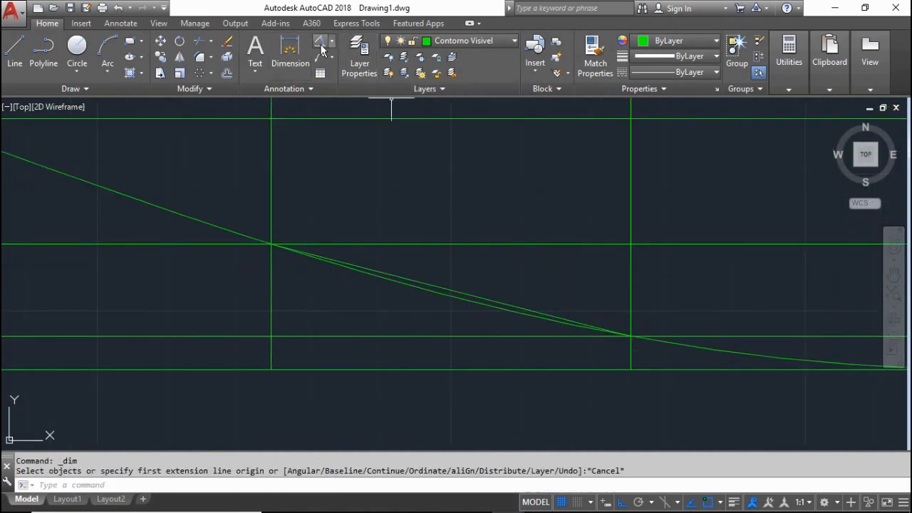
left_click(320, 44)
left_click(430, 284)
left_click(433, 244)
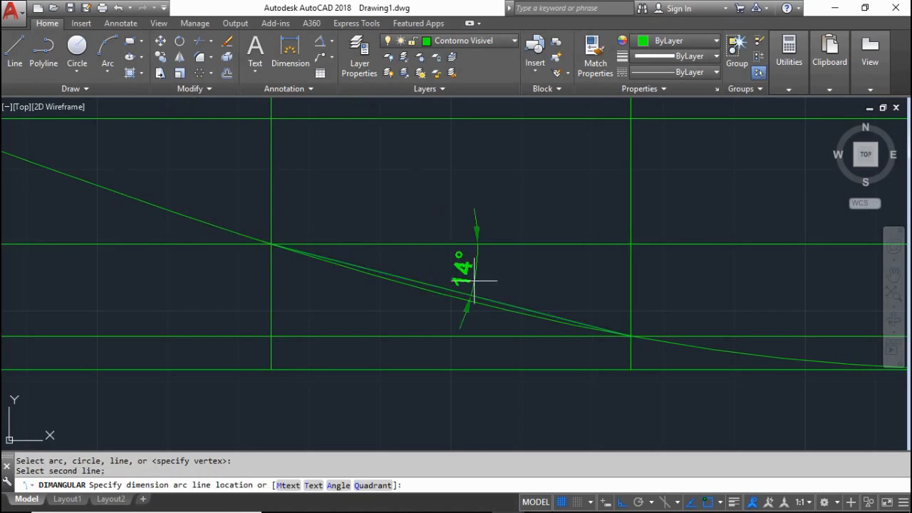
scroll(474, 281, "down", 2)
key("Escape")
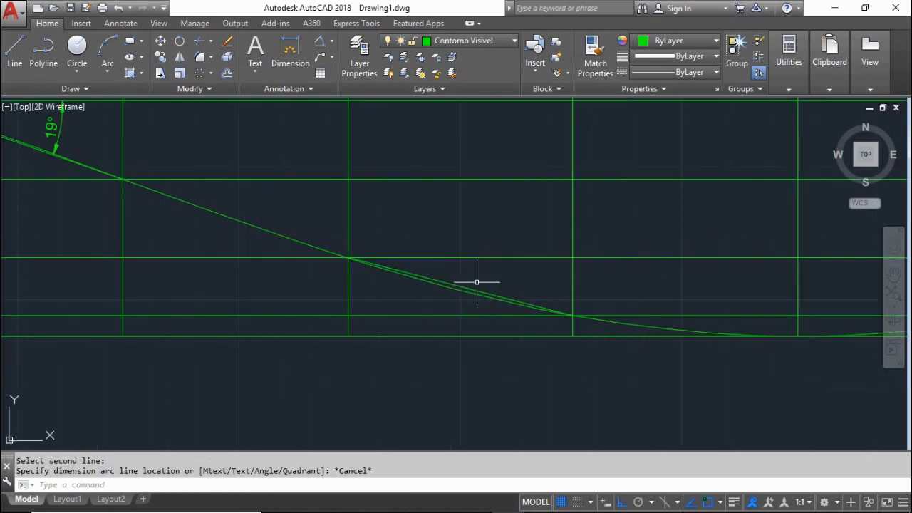
Examine the helix curve on the development grid and its position relative to the side view, gear and data table.
scroll(477, 282, "down", 4)
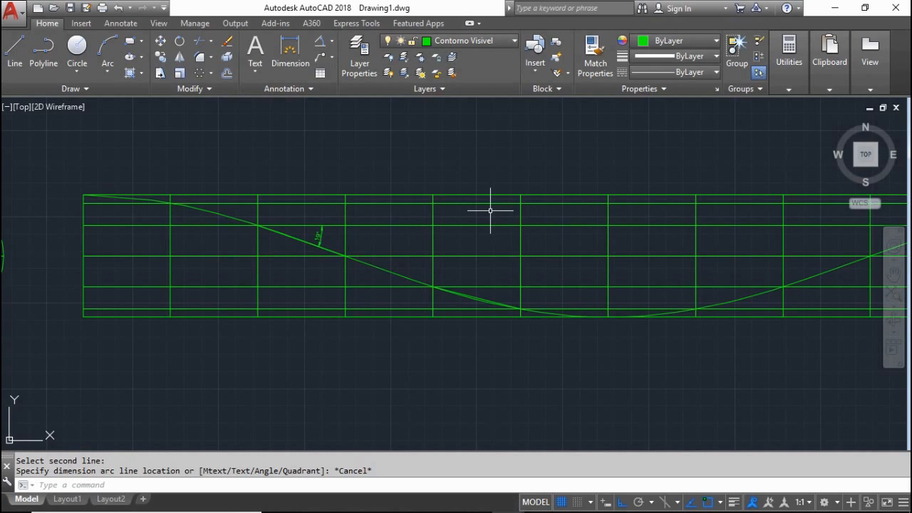
scroll(377, 249, "down", 3)
scroll(376, 250, "up", 3)
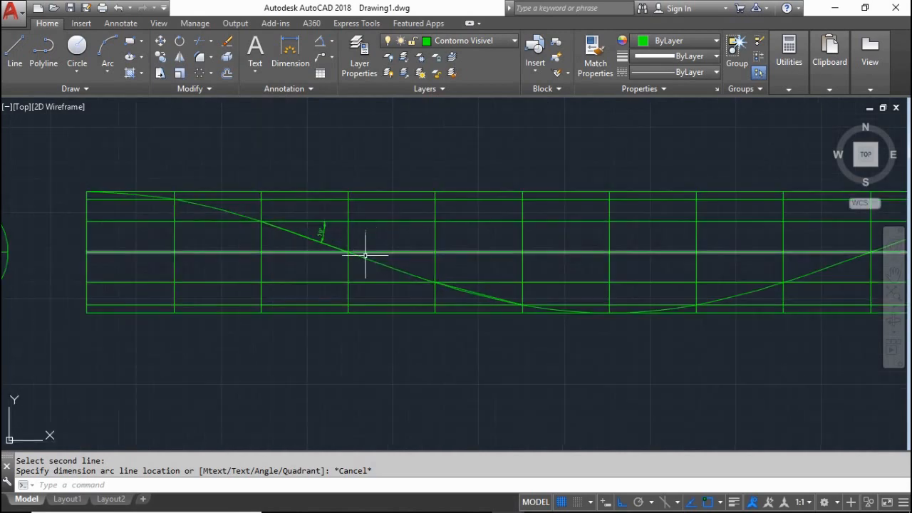
scroll(365, 255, "down", 5)
scroll(475, 291, "up", 4)
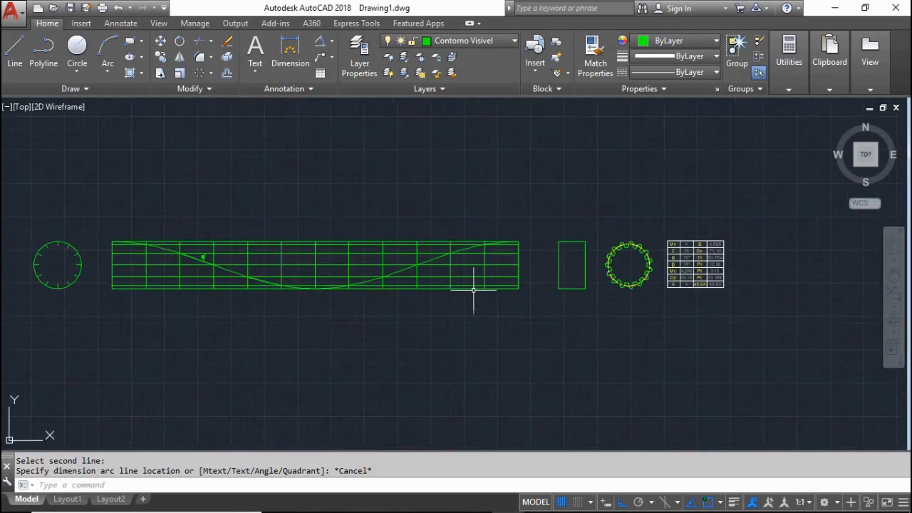
scroll(246, 271, "up", 3)
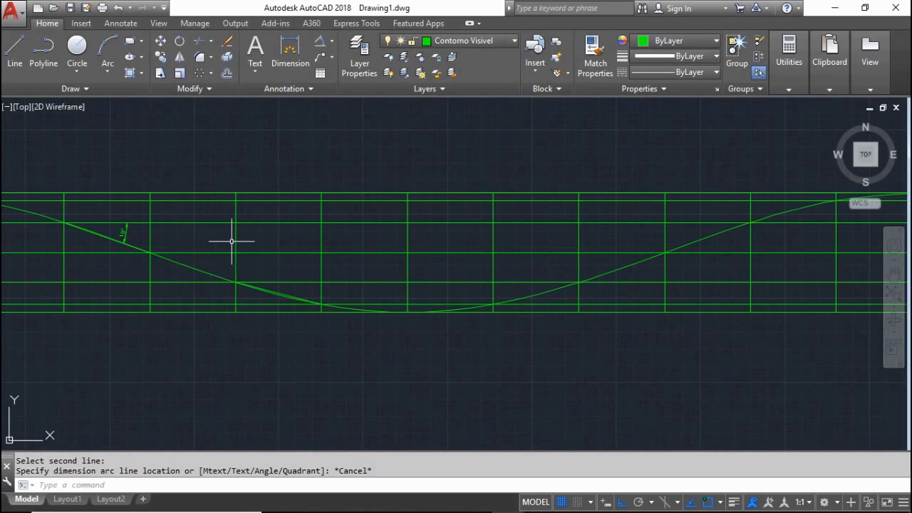
scroll(242, 246, "down", 3)
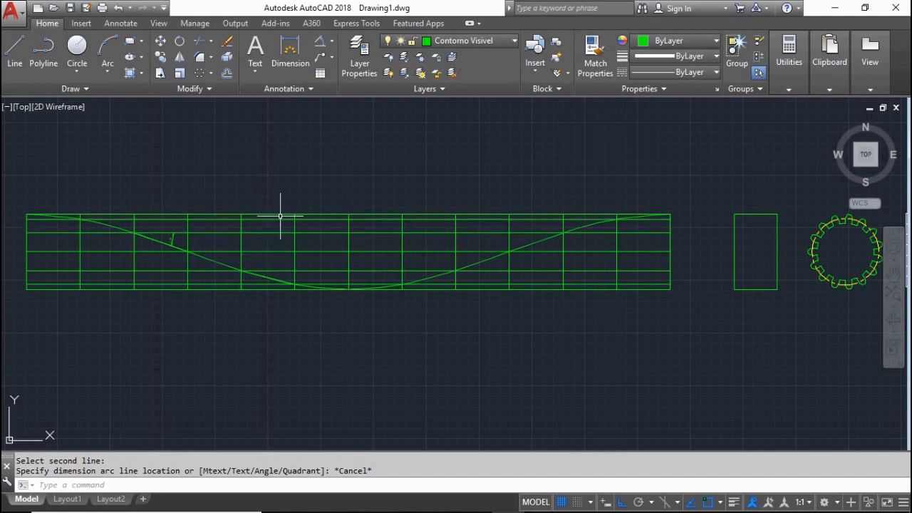
scroll(280, 216, "down", 4)
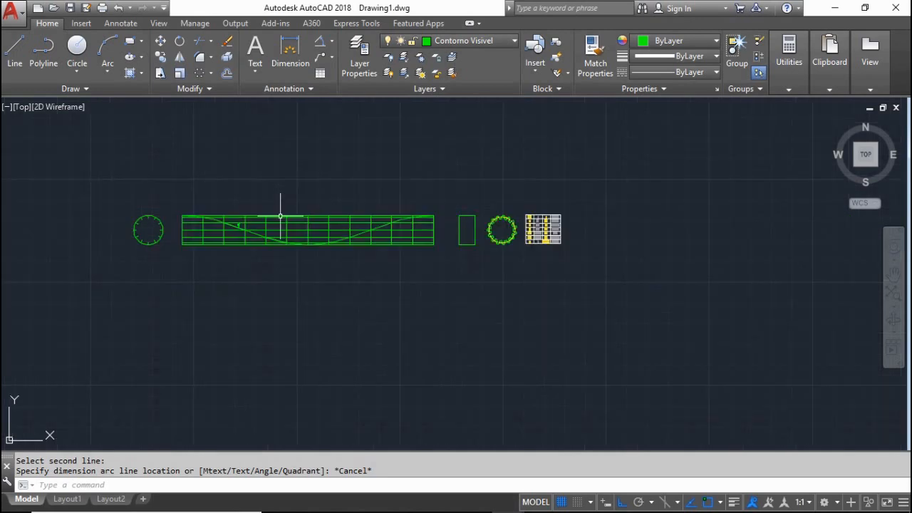
scroll(407, 213, "up", 2)
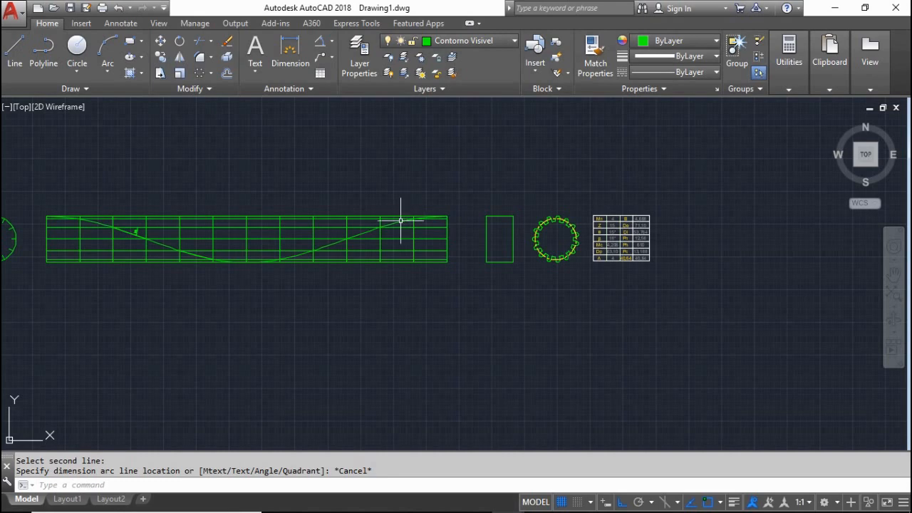
scroll(399, 225, "up", 2)
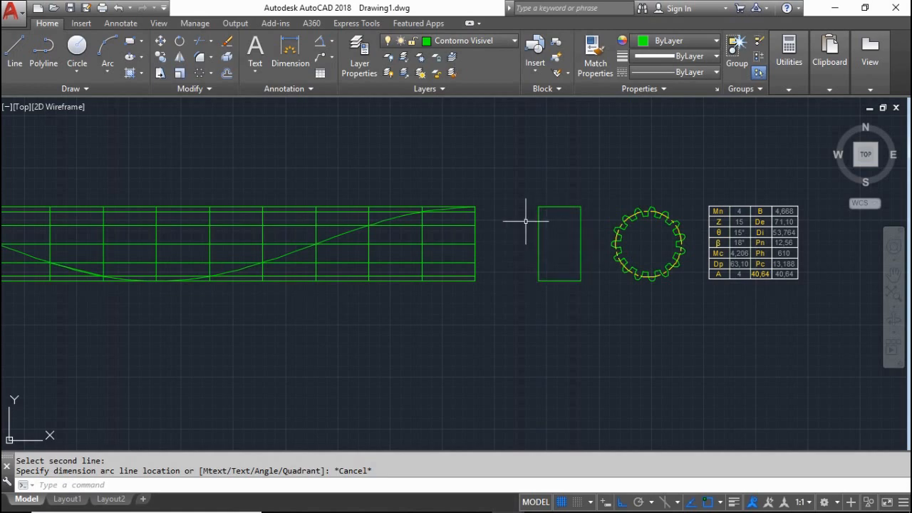
scroll(526, 221, "down", 1)
scroll(214, 239, "up", 2)
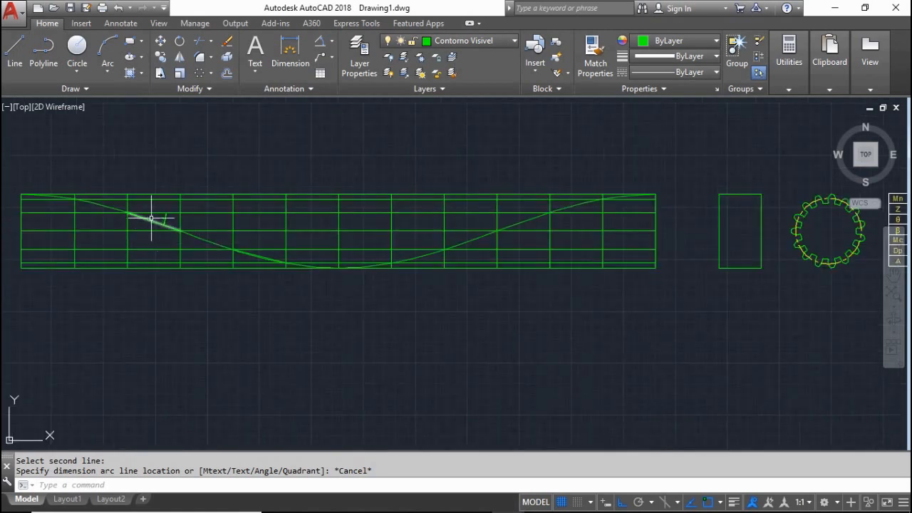
Delete the angular dimension beside the first chord line on the helix curve.
left_click(180, 228)
mouse_move(180, 229)
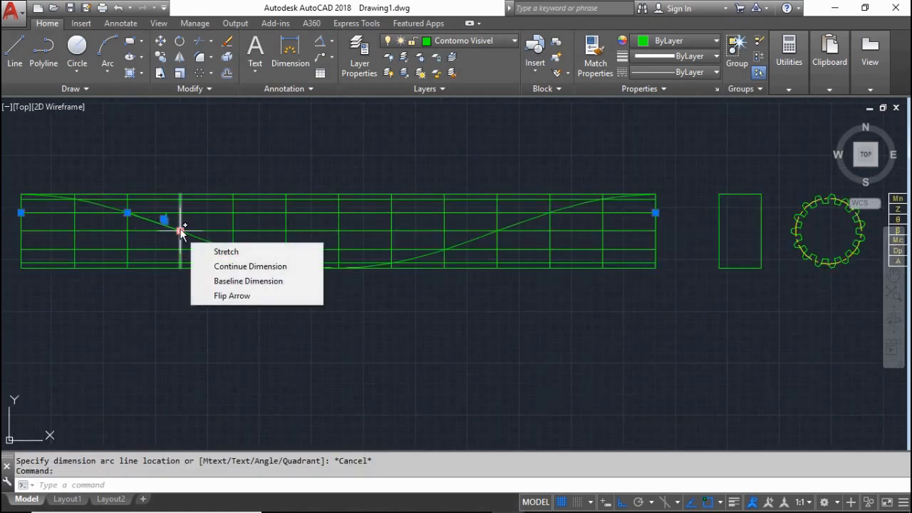
key("Escape")
left_click(164, 223)
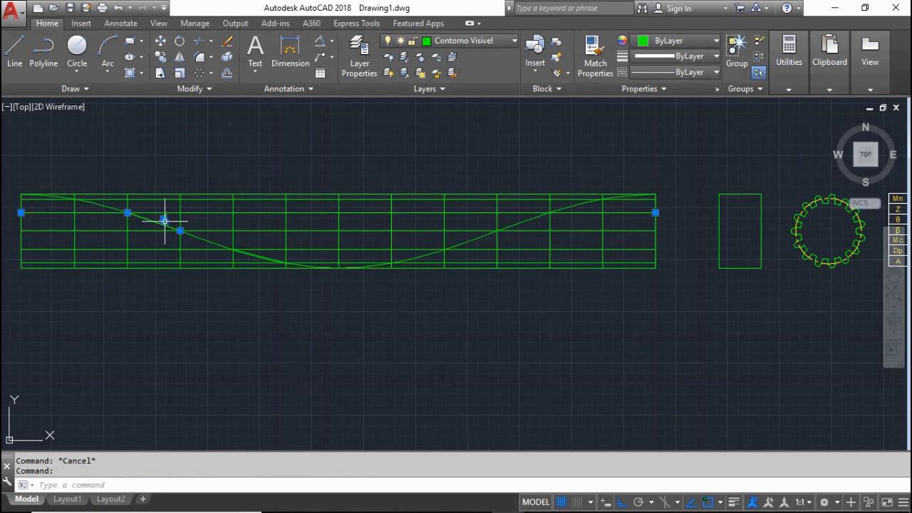
key("Delete")
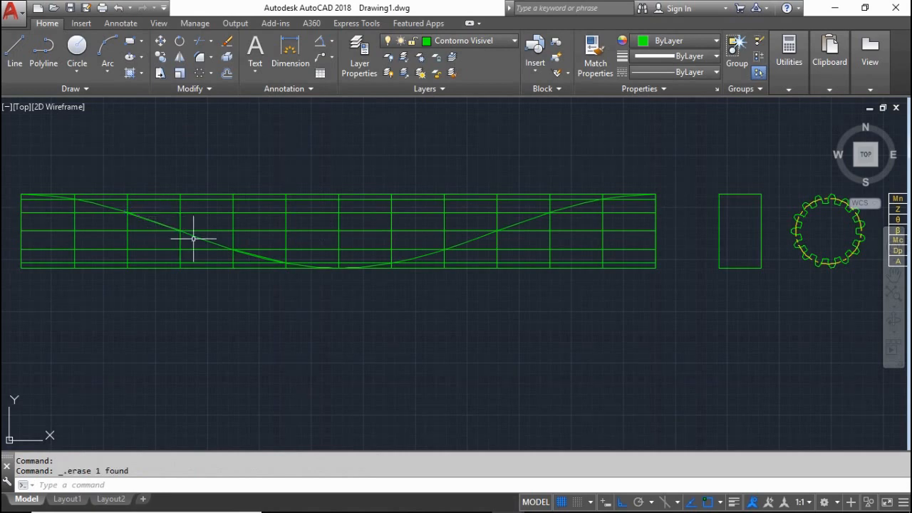
Copy the helix curve from its intersection with the middle horizontal line at the third vertical division to the midpoint of the side view's right edge.
left_click(193, 239)
left_click(215, 260)
left_click(199, 236)
left_click(195, 248)
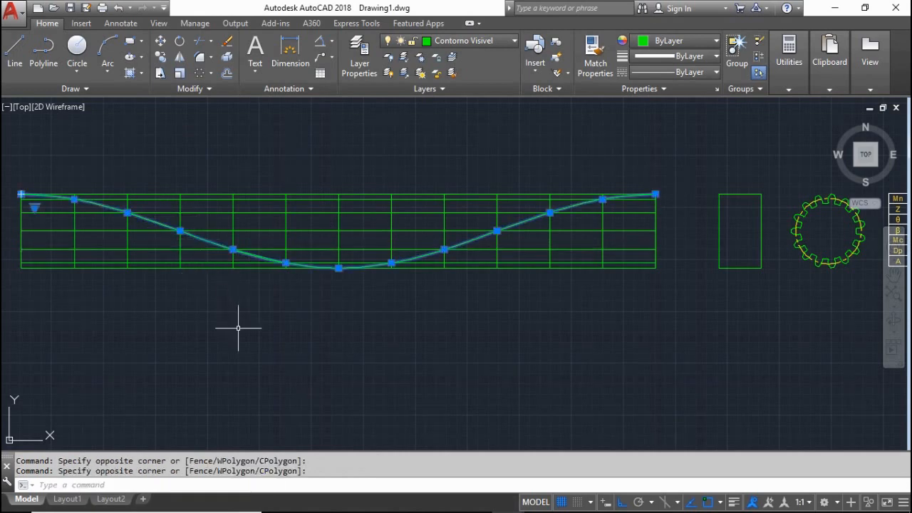
left_click(161, 58)
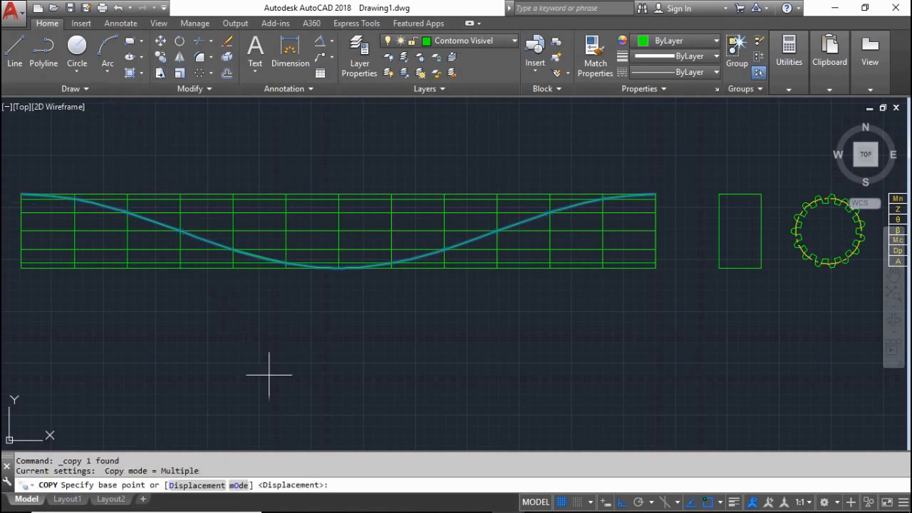
type("co")
key("Return")
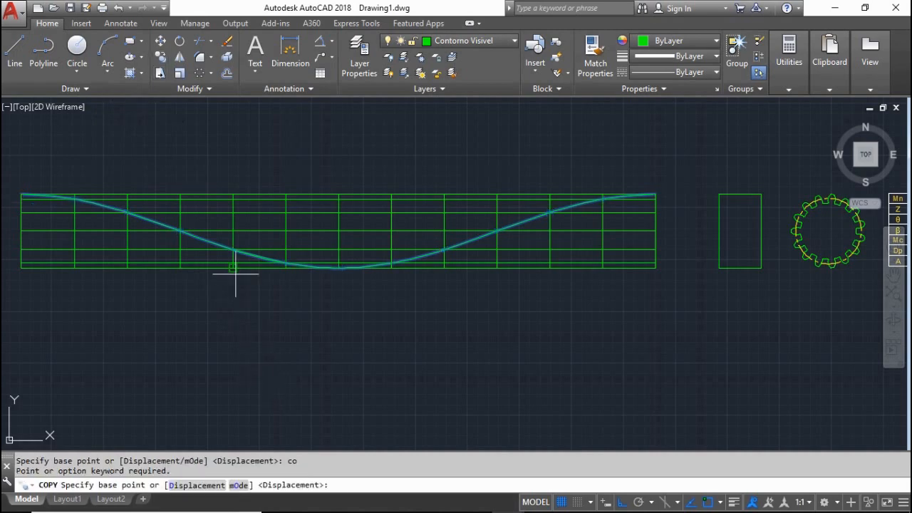
scroll(235, 264, "up", 4)
scroll(232, 224, "down", 5)
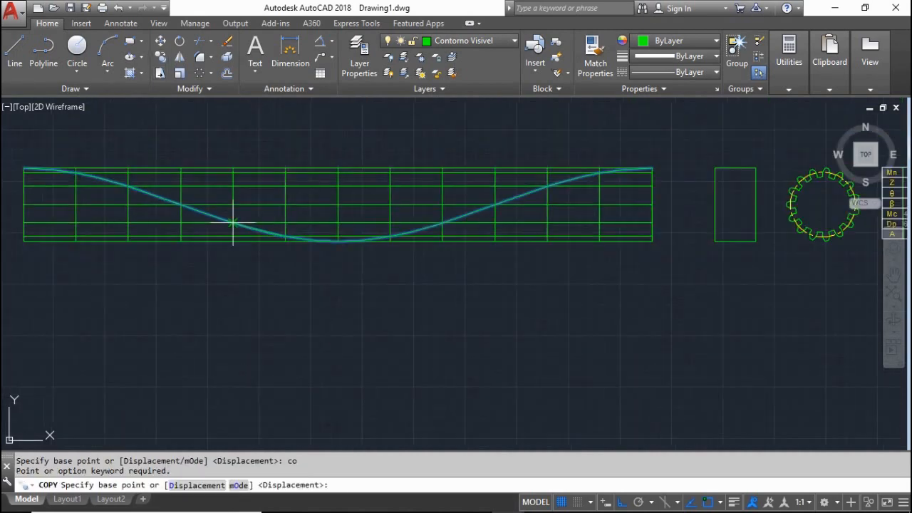
scroll(167, 197, "up", 2)
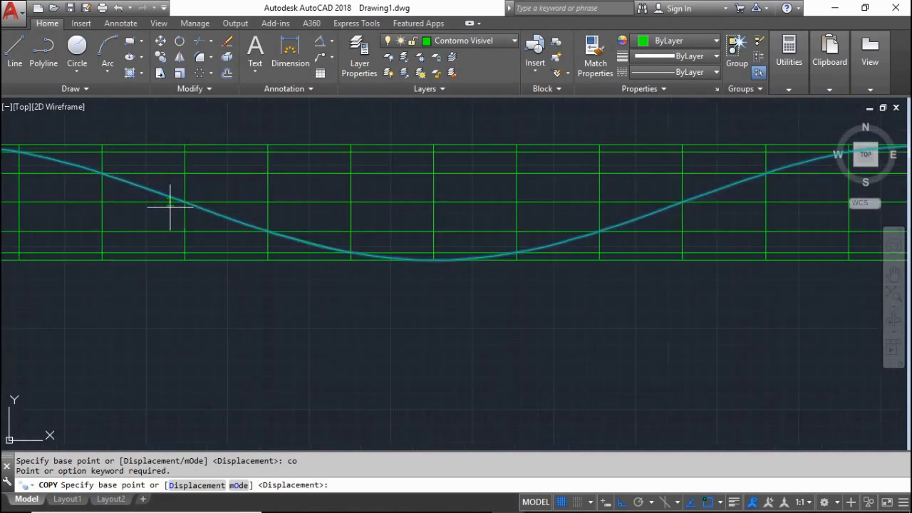
left_click(183, 200)
scroll(261, 203, "down", 4)
scroll(391, 196, "up", 3)
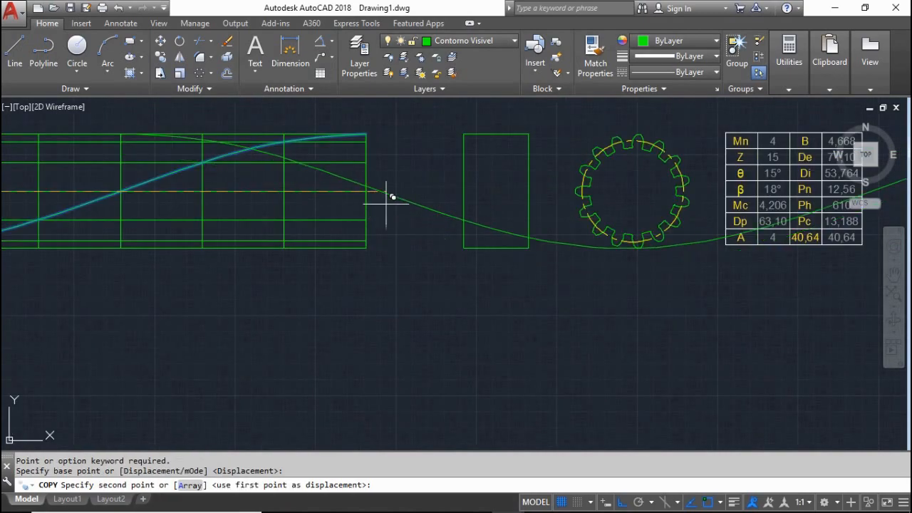
left_click(528, 191)
key("Escape")
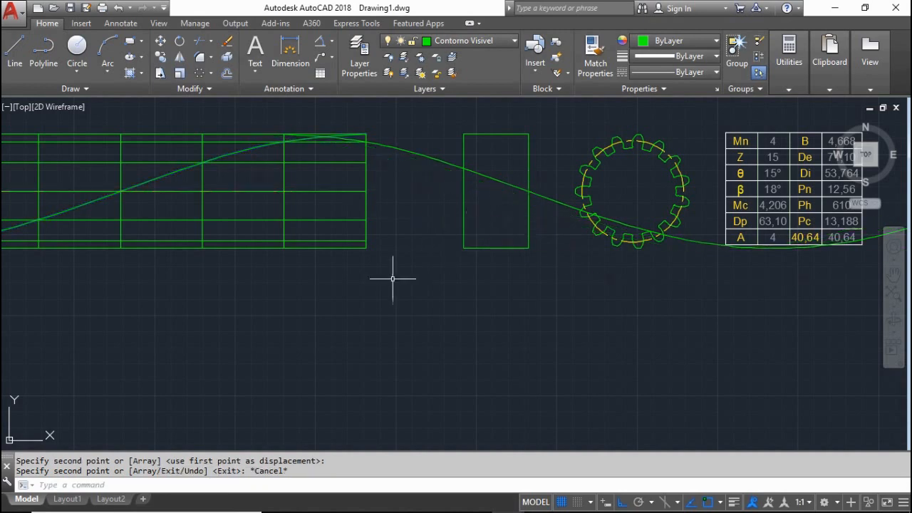
left_click(388, 283)
key("Escape")
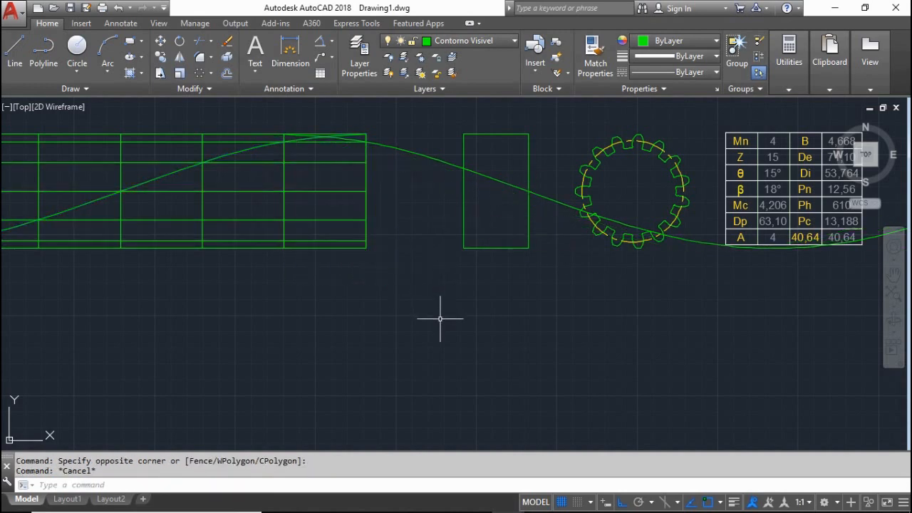
Trim the copied helix curve on both sides of the side view rectangle, leaving only the portion inside it.
type("tr")
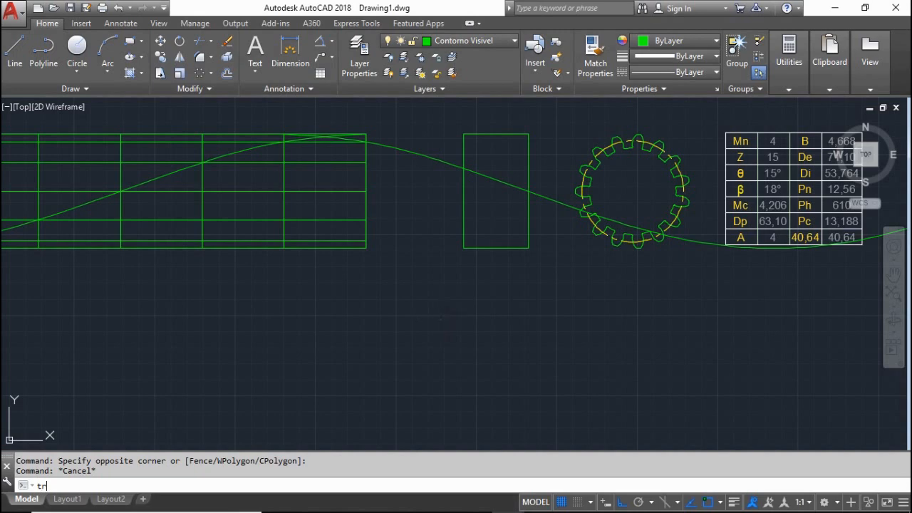
key("Return")
left_click(550, 225)
left_click(403, 182)
key("Return")
left_click(540, 193)
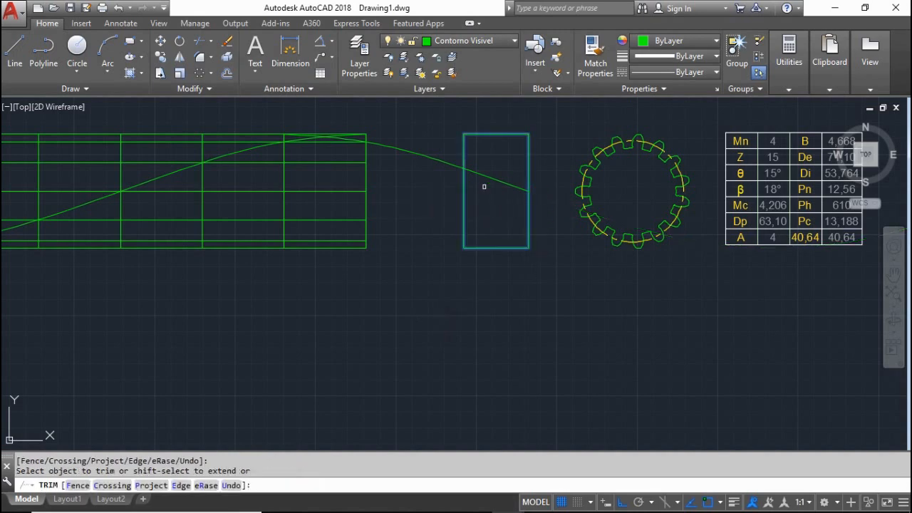
left_click(435, 161)
key("Escape")
Delete the divided circle and the whole helix development, including its grid, original curve and chord lines.
scroll(448, 223, "down", 6)
left_click(437, 250)
left_click(128, 152)
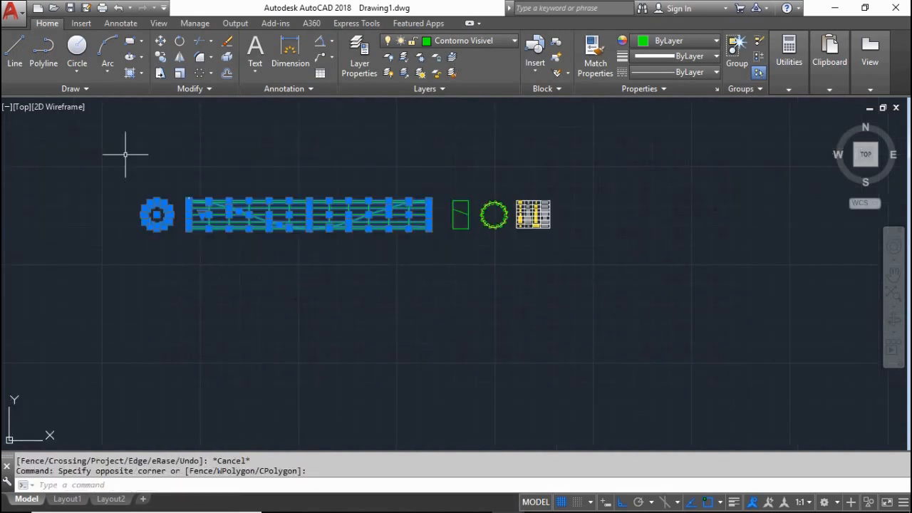
key("Delete")
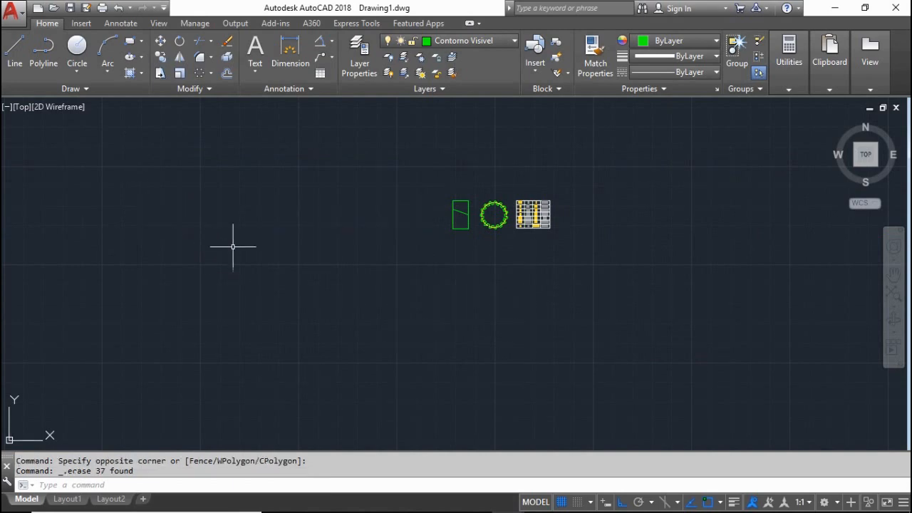
Add an aligned dimension to the tip width of the gear's leftmost tooth, placed between the tooth and the side view.
scroll(505, 188, "up", 6)
scroll(460, 285, "up", 2)
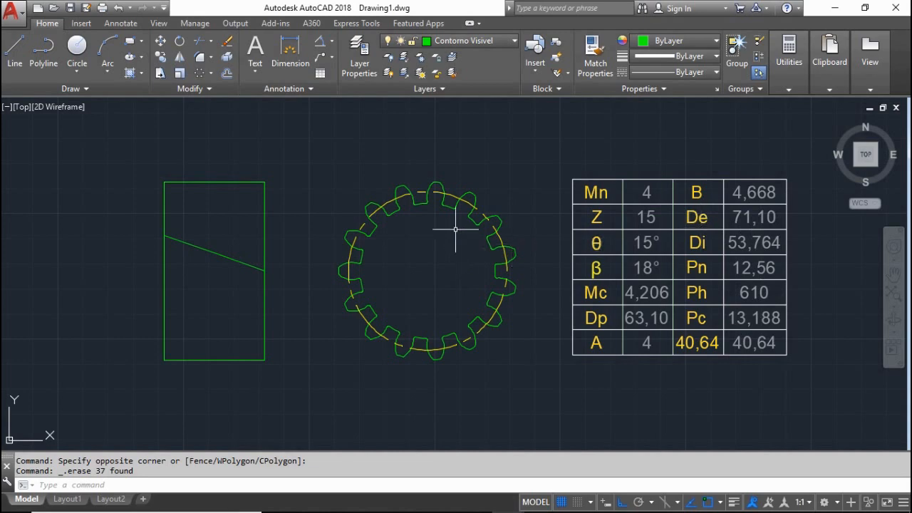
left_click(332, 43)
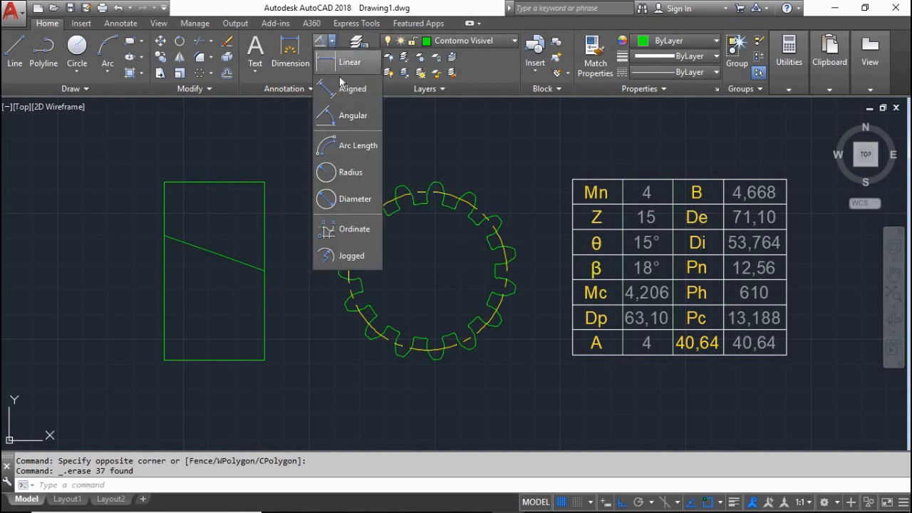
left_click(340, 88)
scroll(306, 275, "up", 5)
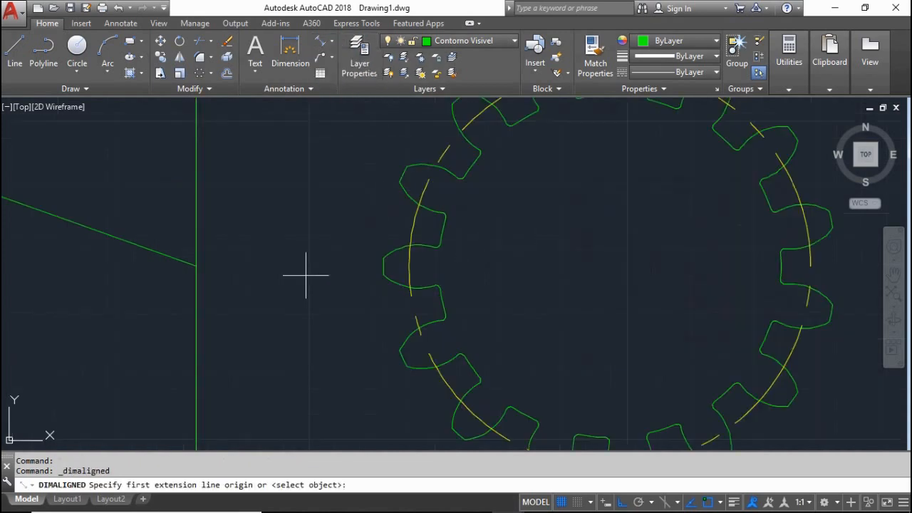
left_click(474, 273)
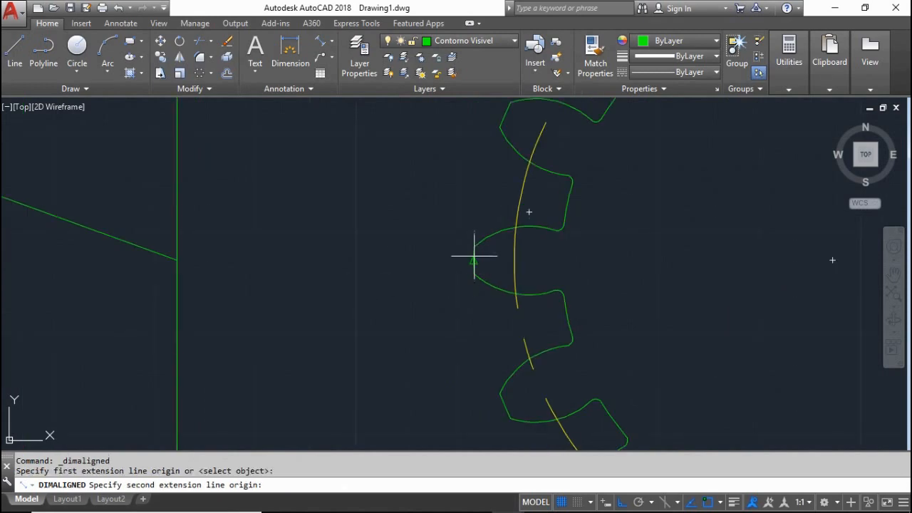
left_click(473, 249)
scroll(475, 246, "down", 4)
scroll(463, 240, "up", 4)
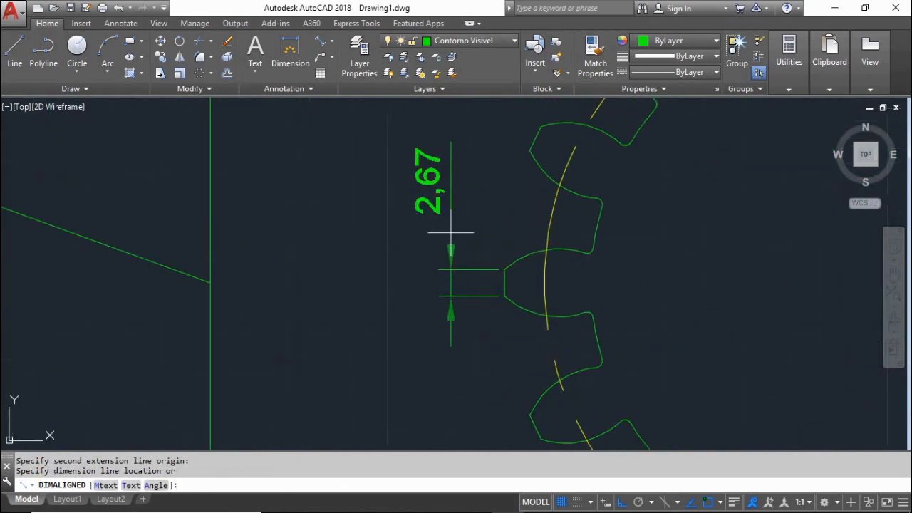
scroll(451, 233, "down", 2)
left_click(450, 232)
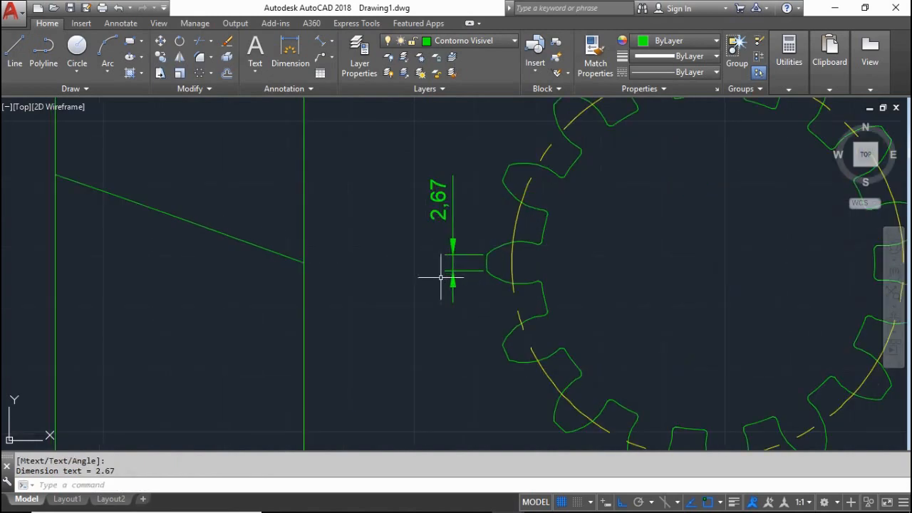
Copy the helix curve from its left endpoint straight down by 267/200 and straight up by 267/200.
scroll(442, 274, "down", 3)
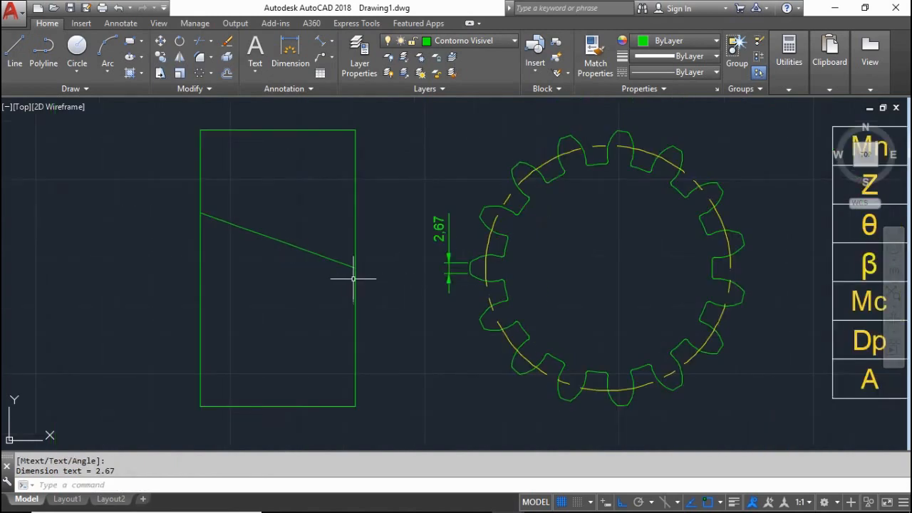
left_click(160, 57)
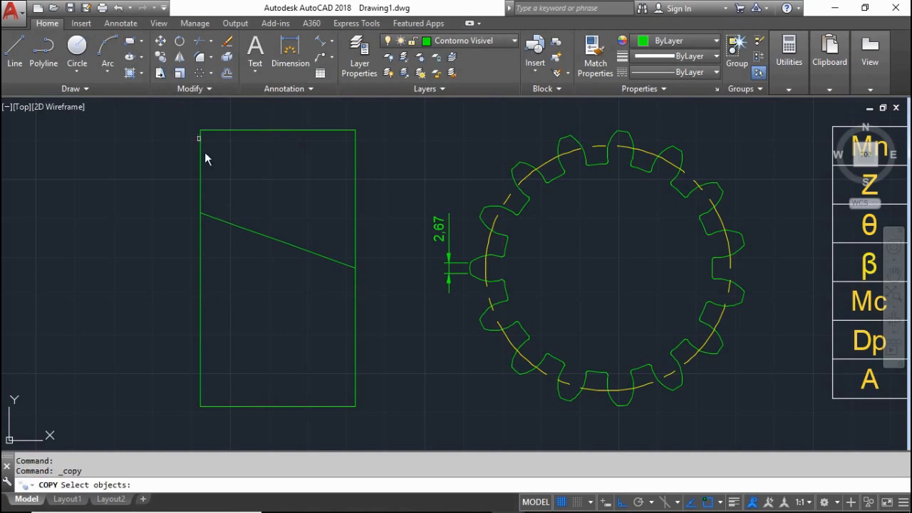
left_click(225, 223)
key("Return")
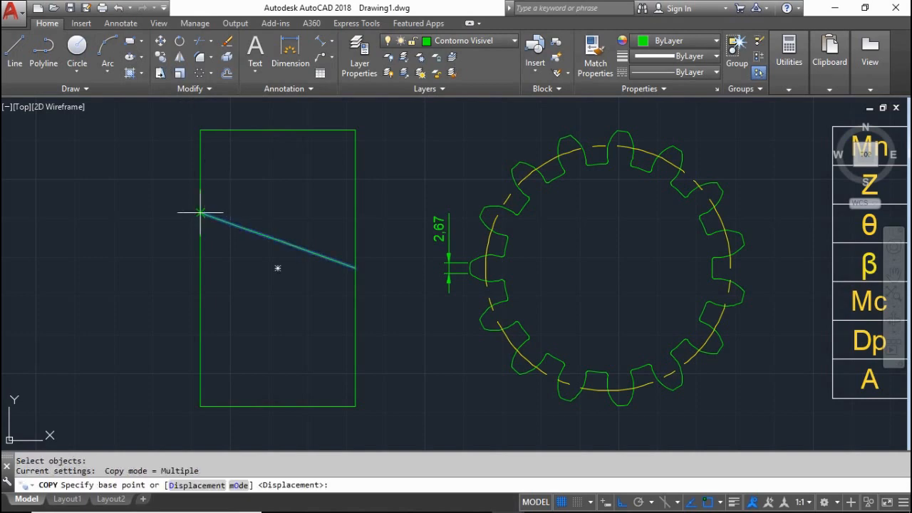
left_click(201, 214)
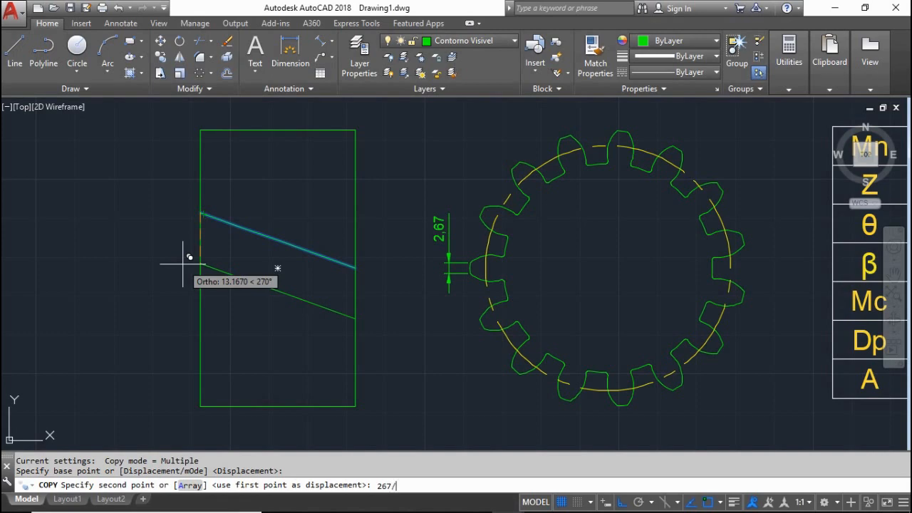
key("Return")
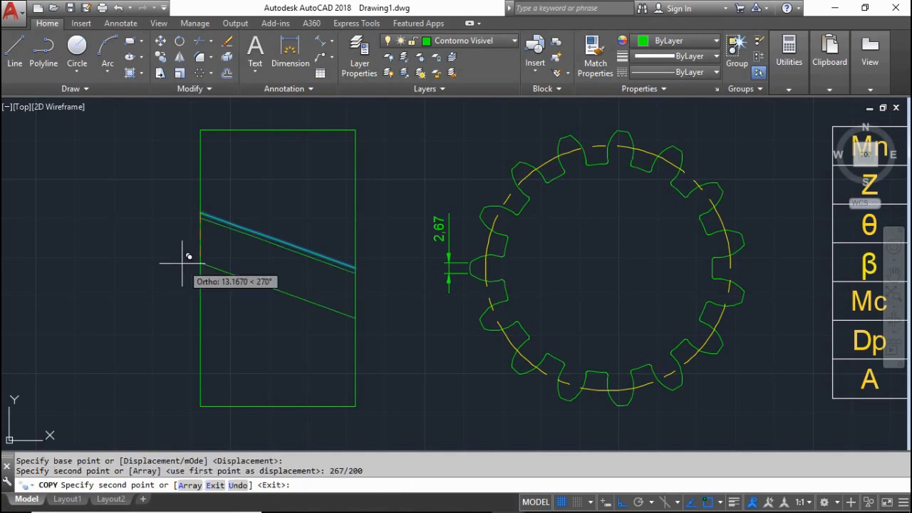
type("267")
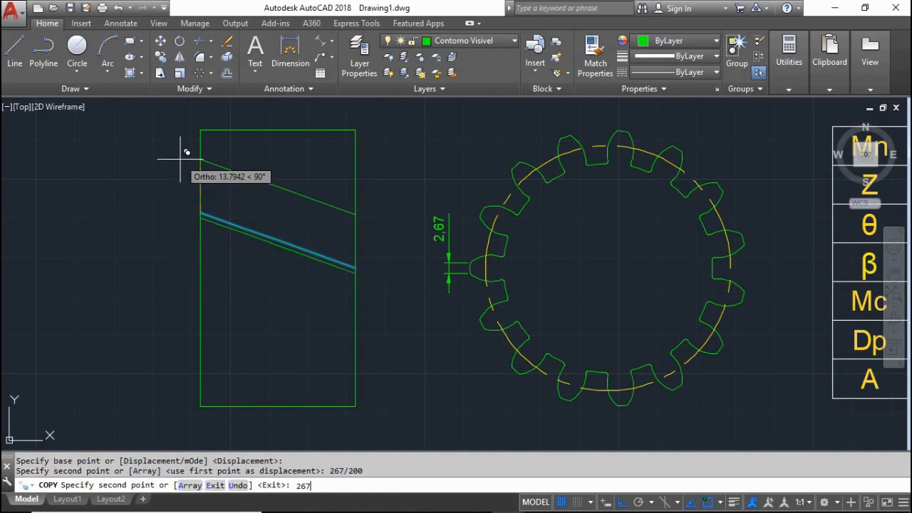
type("/200")
key("Return")
key("Escape")
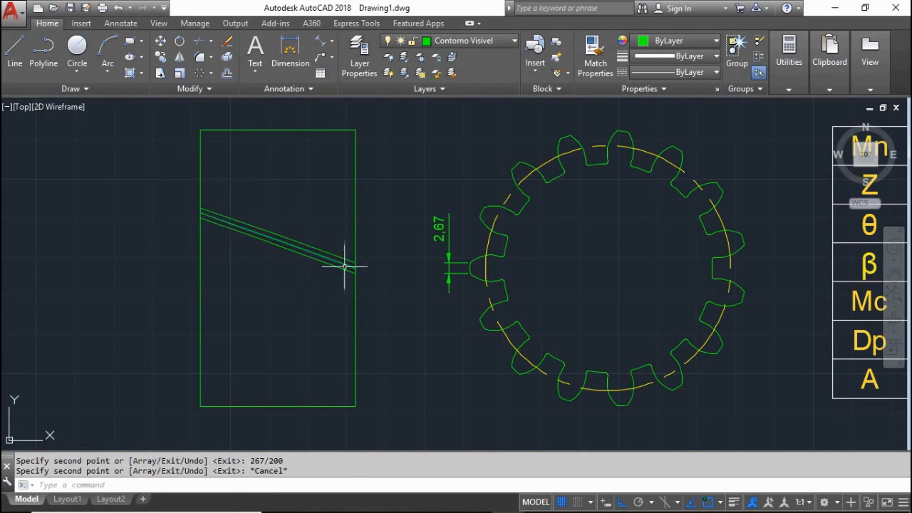
Add an aligned dimension to the leftmost tooth's width near the pitch circle, placed outside the tip-width dimension.
left_click(320, 41)
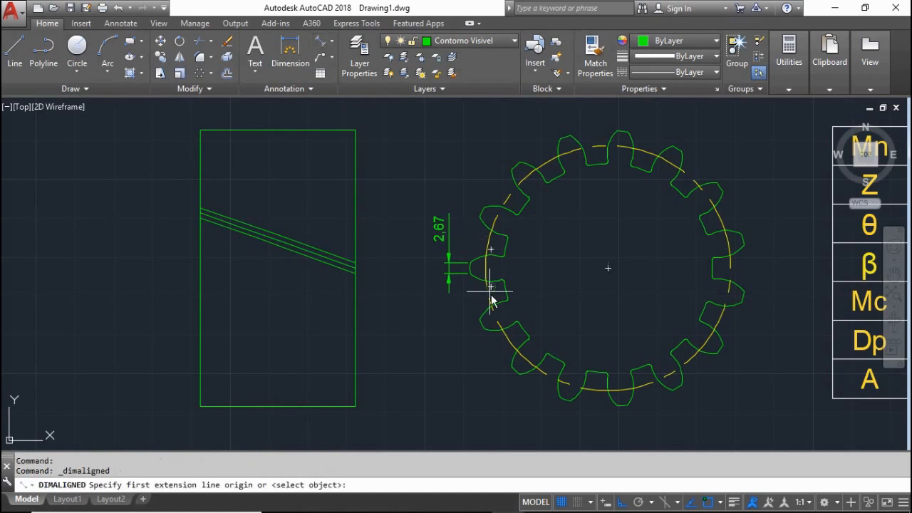
scroll(489, 295, "up", 5)
left_click(487, 262)
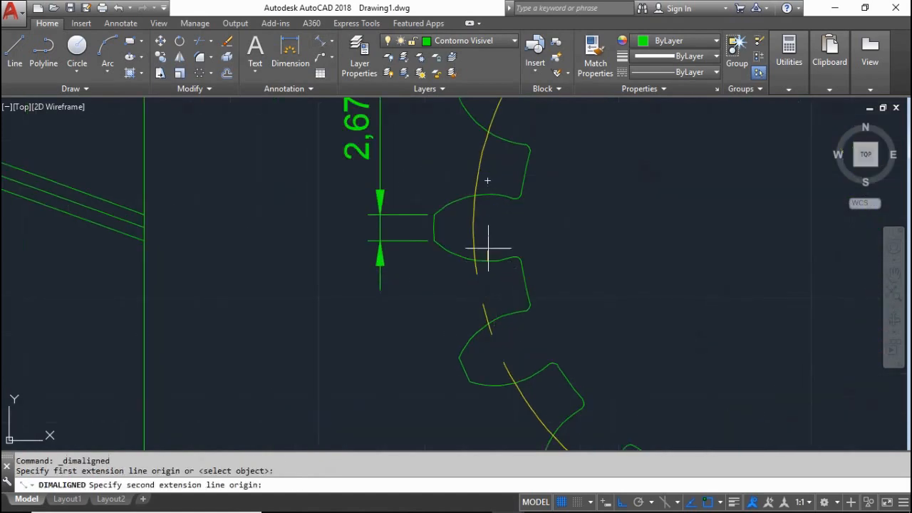
left_click(485, 194)
left_click(330, 215)
scroll(403, 262, "down", 5)
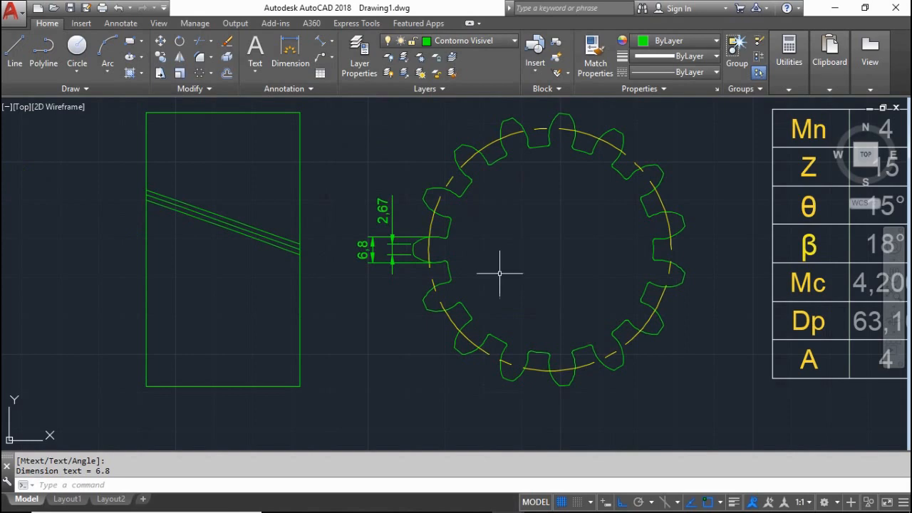
key("Escape")
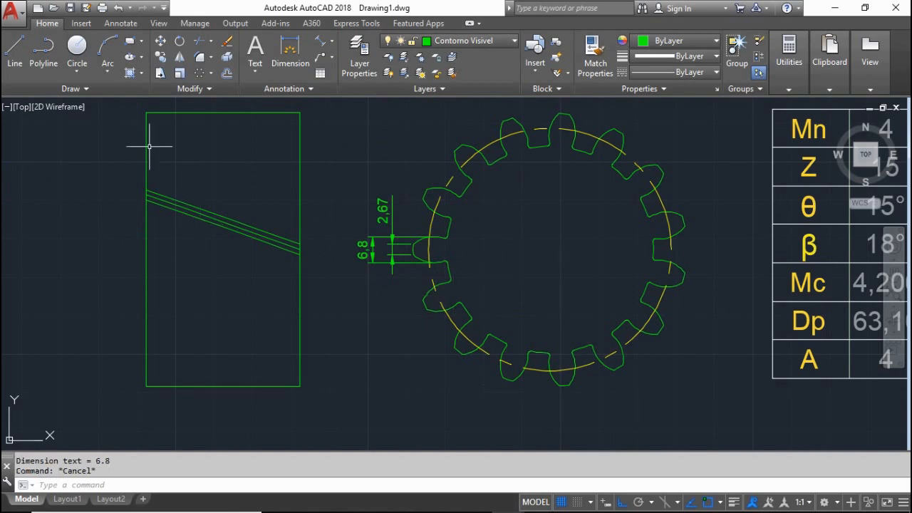
left_click(160, 57)
key("Return")
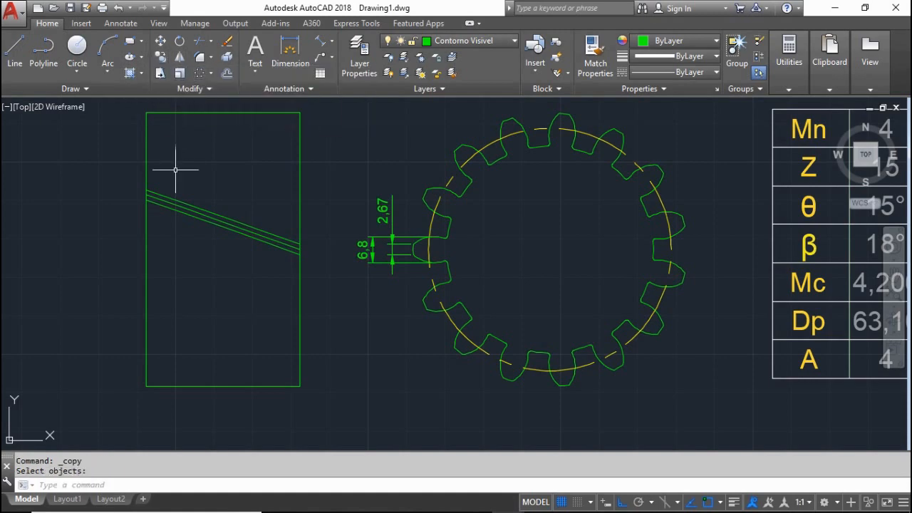
scroll(157, 183, "up", 3)
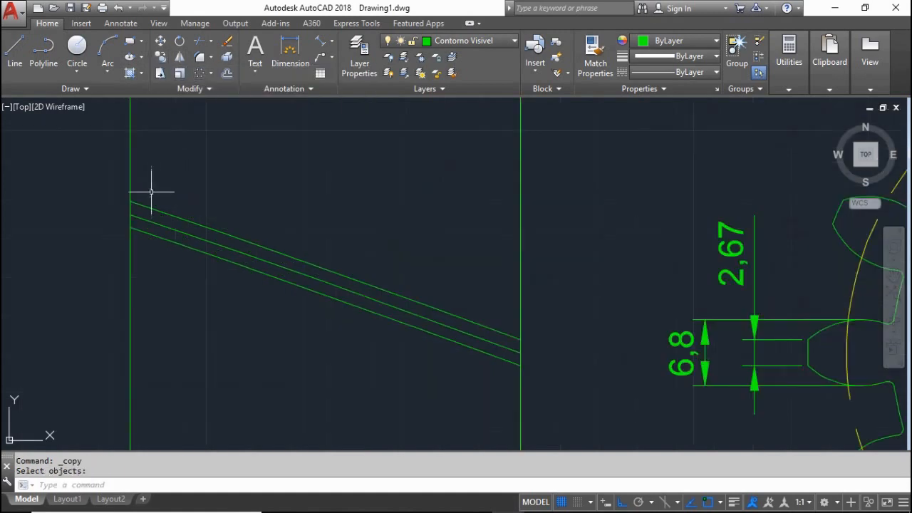
left_click(161, 57)
left_click(134, 215)
key("Return")
key("Escape")
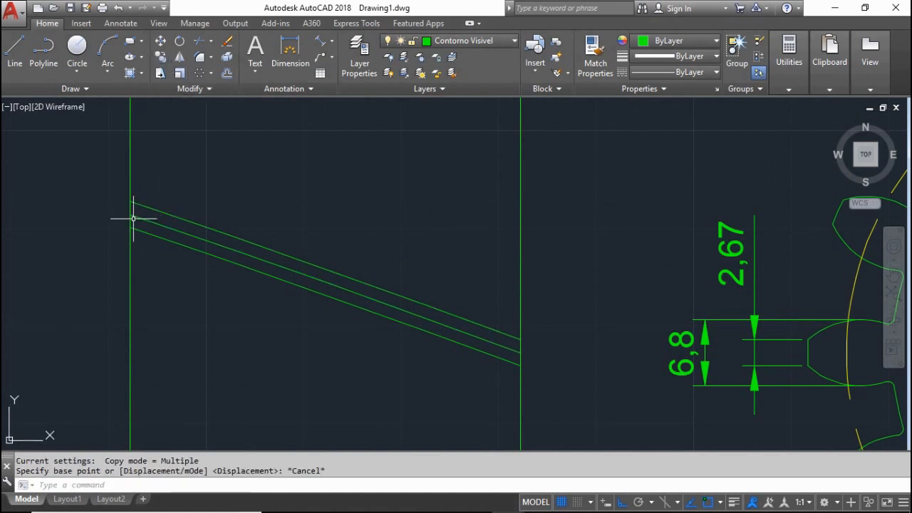
left_click(161, 58)
left_click(138, 212)
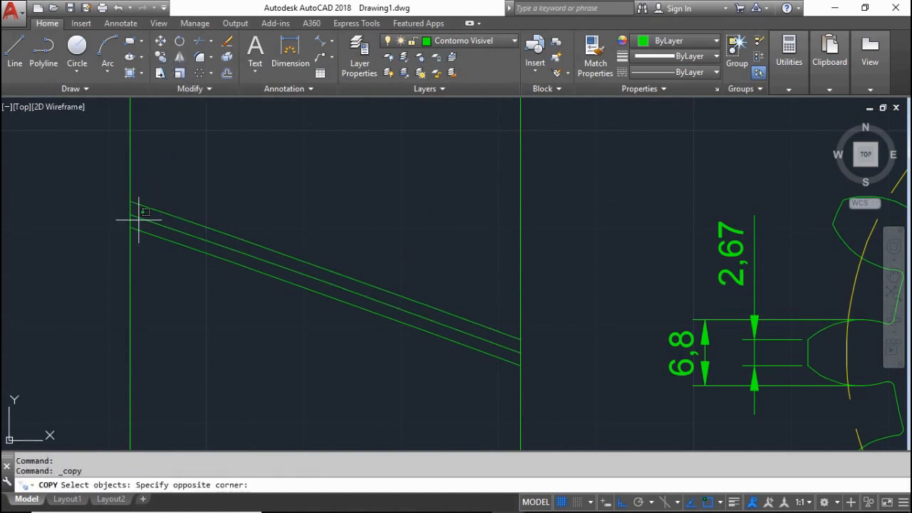
left_click(136, 209)
key("Escape")
Copy the middle helix curve from its left endpoint 3.4 straight up and 3.4 straight down.
left_click(161, 58)
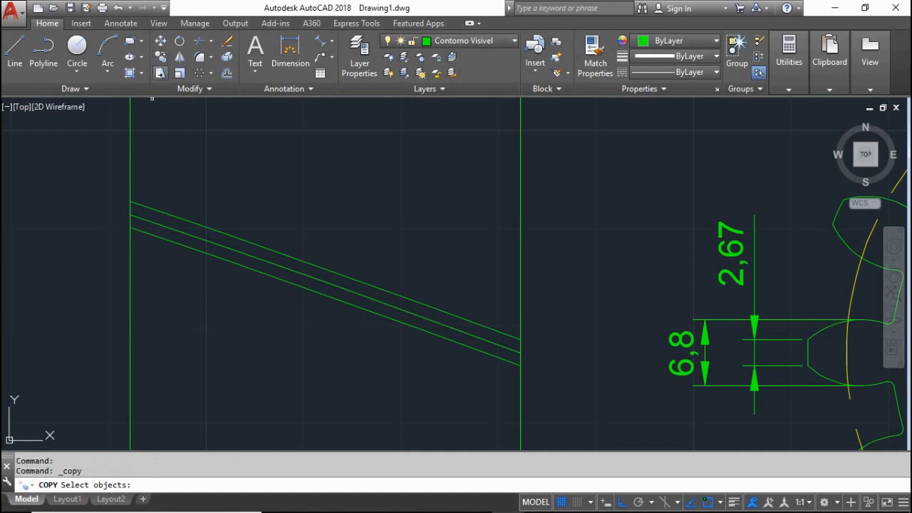
left_click(138, 217)
key("Return")
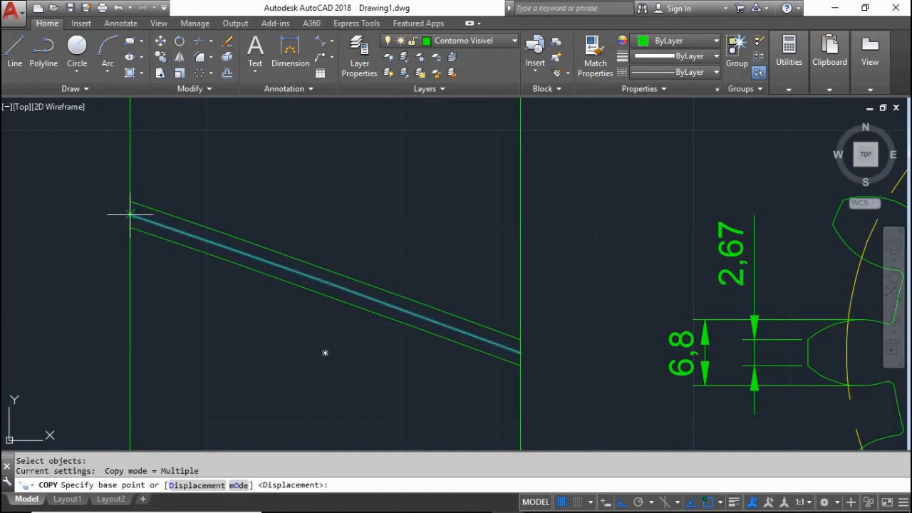
left_click(133, 212)
type("3.4")
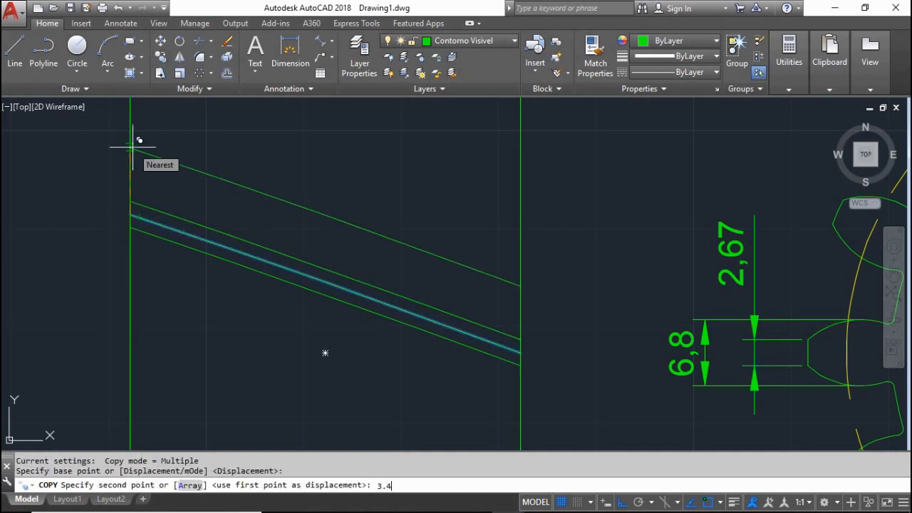
key("Return")
type("3")
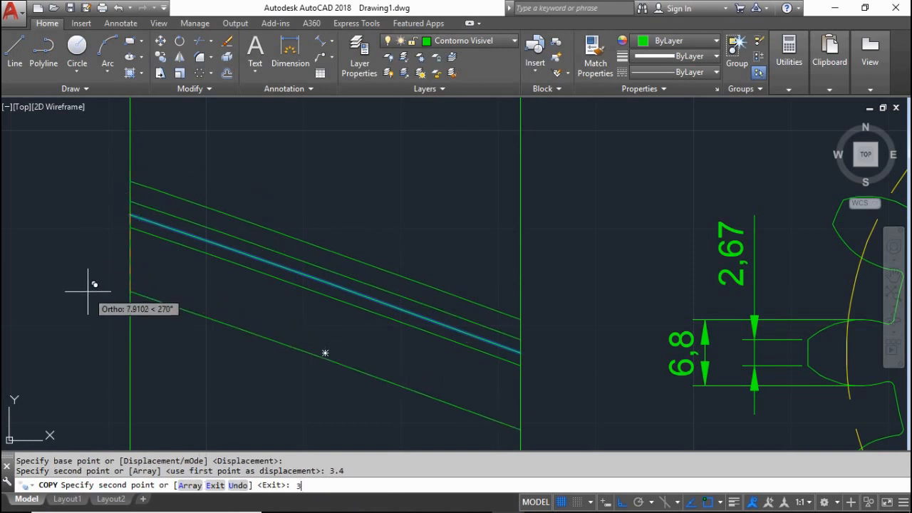
type(".4")
key("Return")
key("Escape")
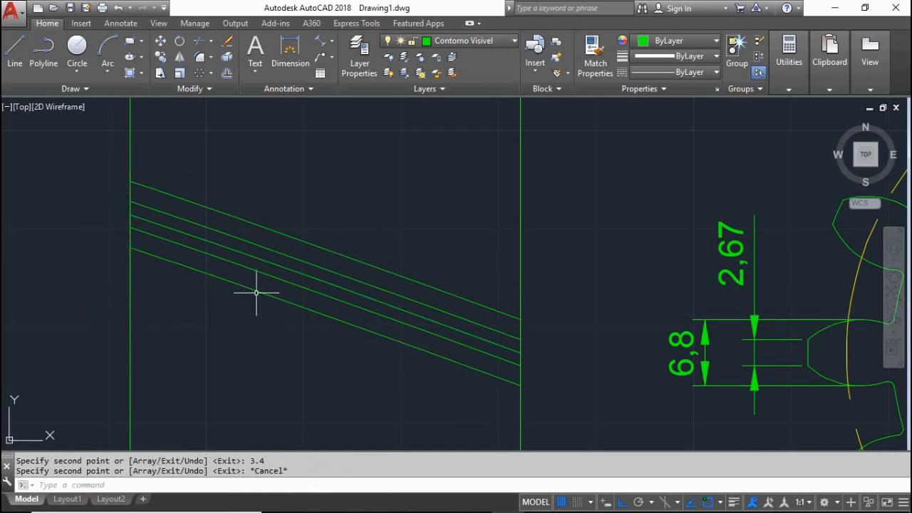
Move the middle helix curve to the Contorno de Centro layer.
left_click(260, 259)
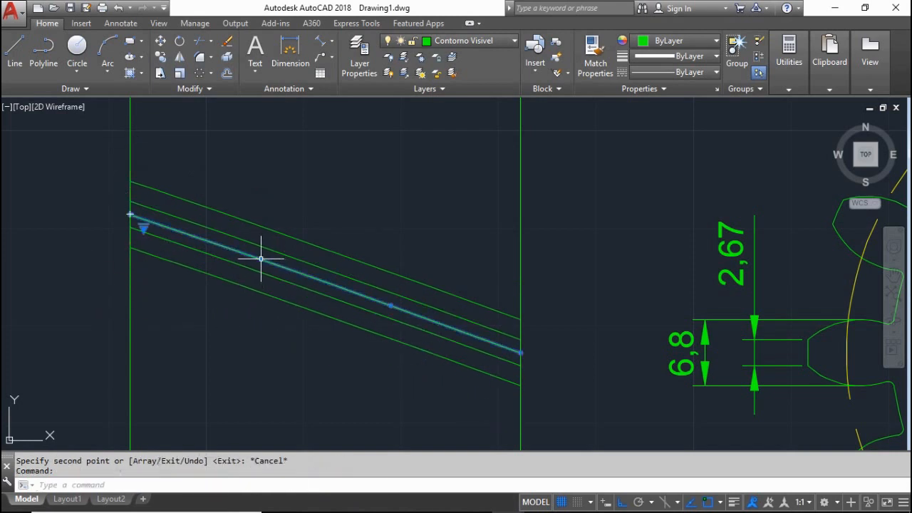
left_click(451, 40)
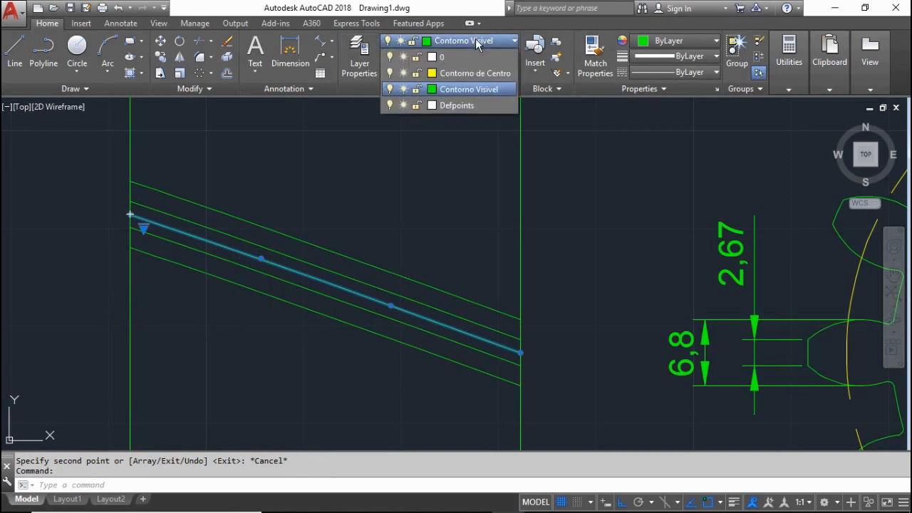
left_click(463, 74)
key("Escape")
scroll(346, 221, "down", 3)
scroll(354, 231, "up", 1)
scroll(328, 286, "down", 1)
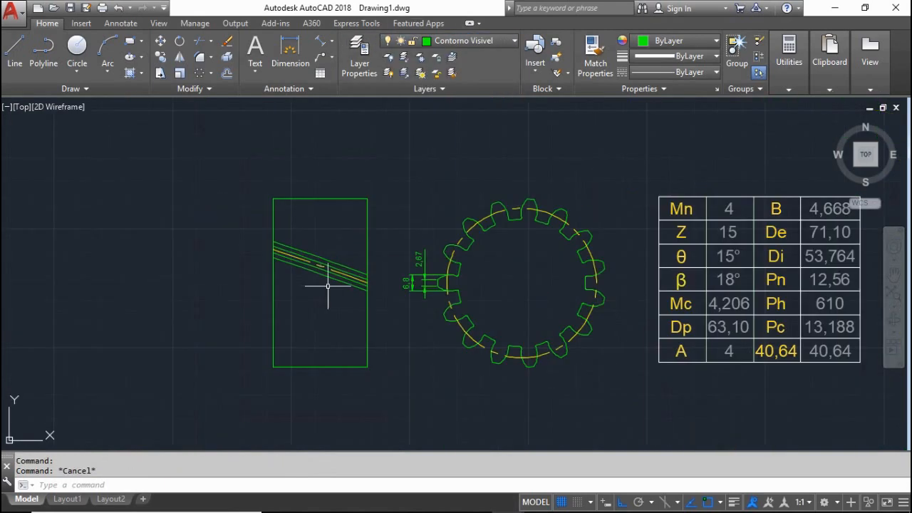
Try a linetype scale of 0.5 on the middle helix curve and settle on 0.25.
scroll(328, 286, "up", 4)
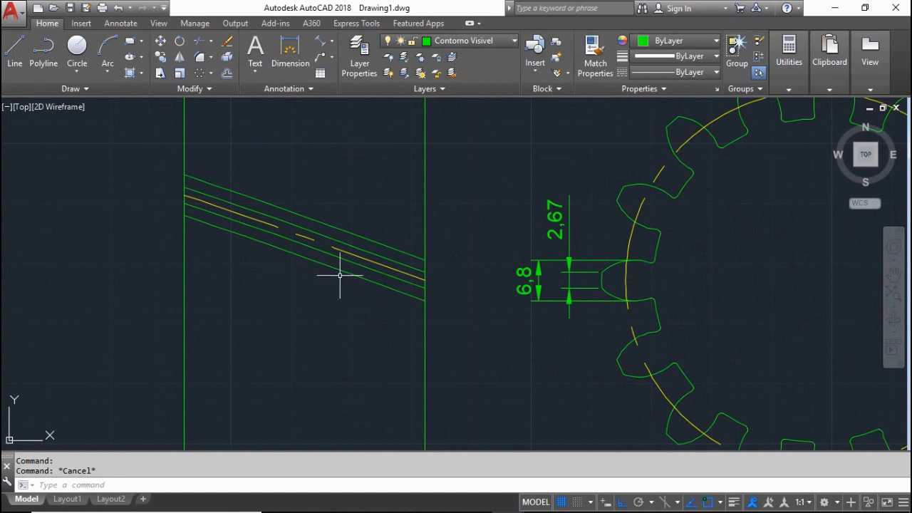
left_click(342, 251)
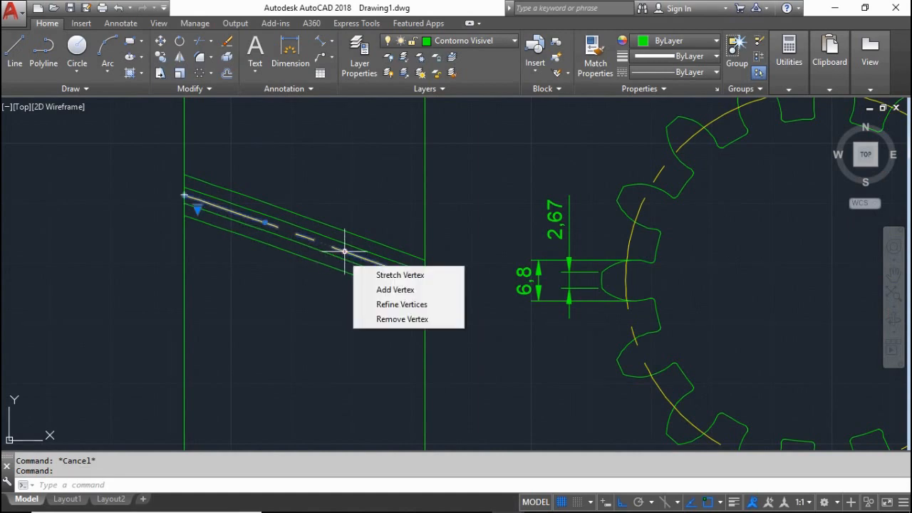
type("m")
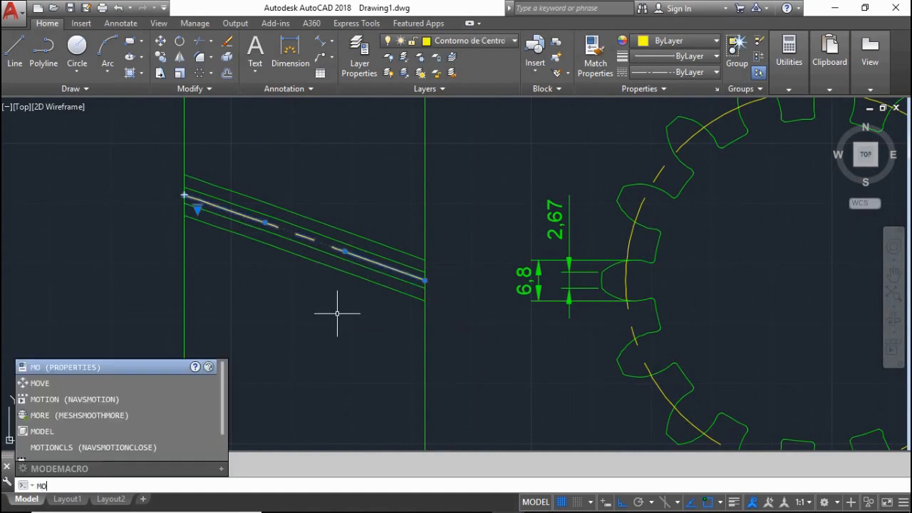
type("o")
key("Return")
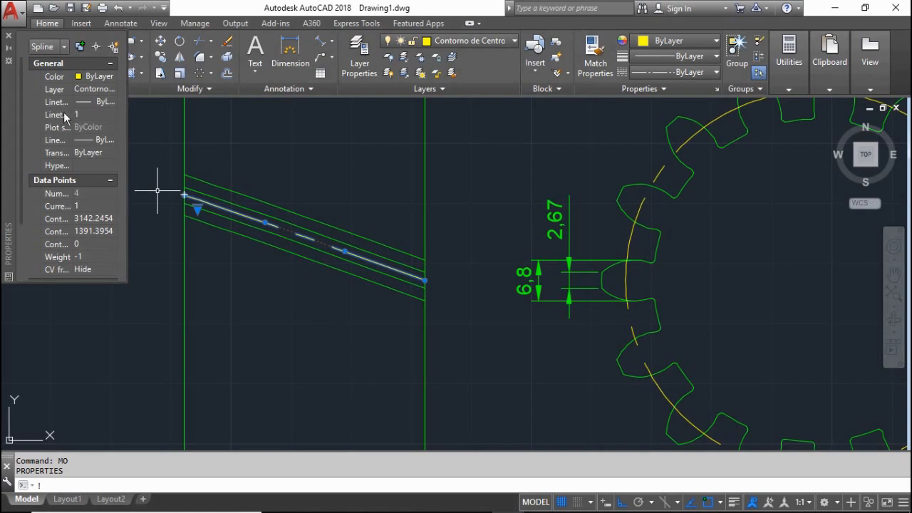
mouse_move(71, 115)
left_mouse_down()
mouse_move(96, 114)
mouse_move(65, 115)
left_mouse_up()
left_click(86, 115)
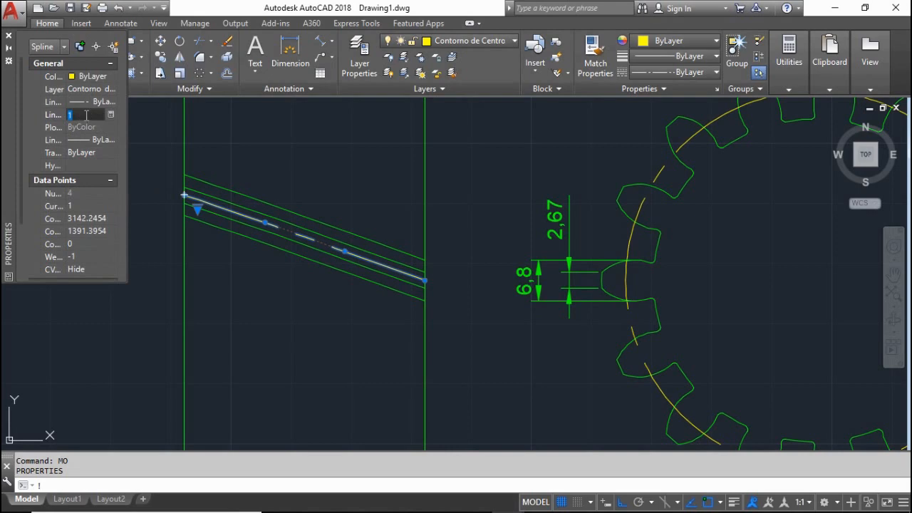
type(".5")
key("Return")
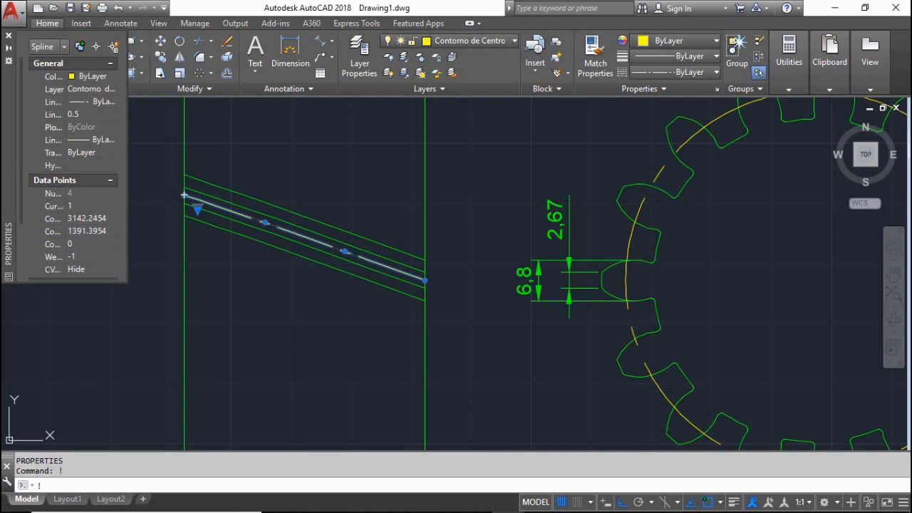
type(".")
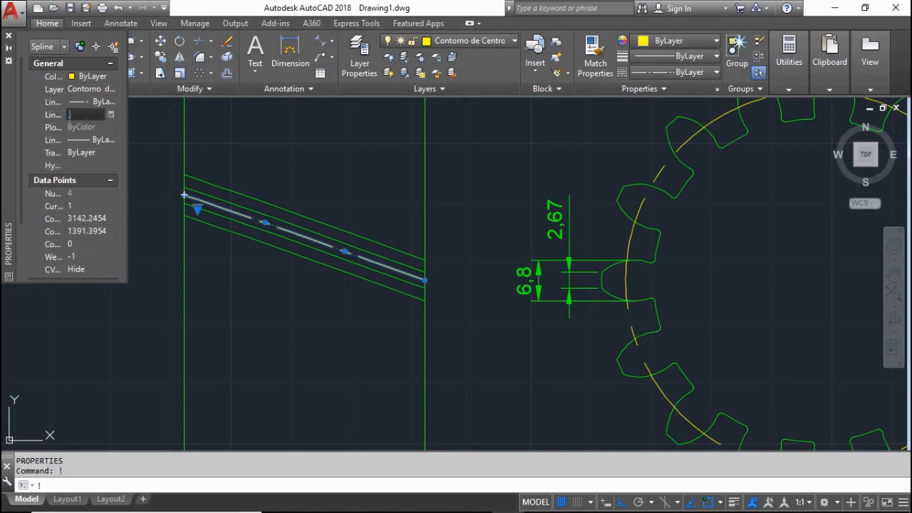
type("25")
key("Return")
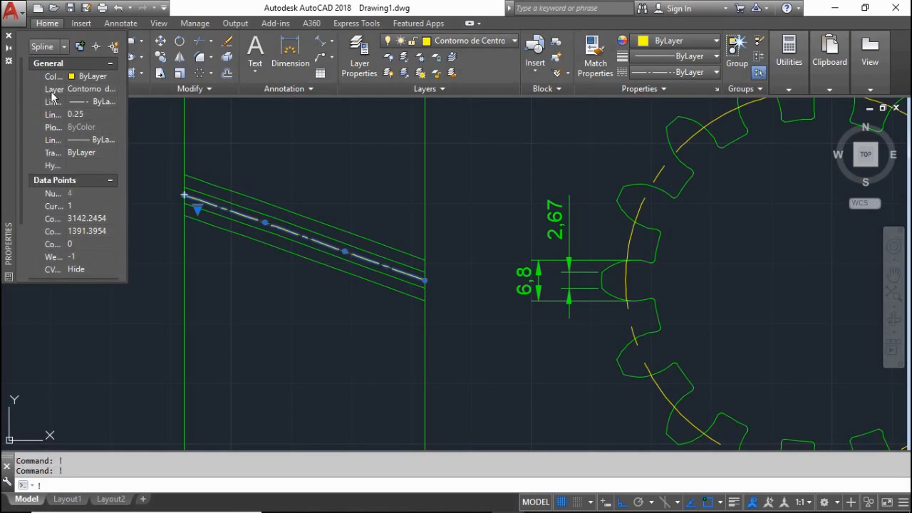
key("Escape")
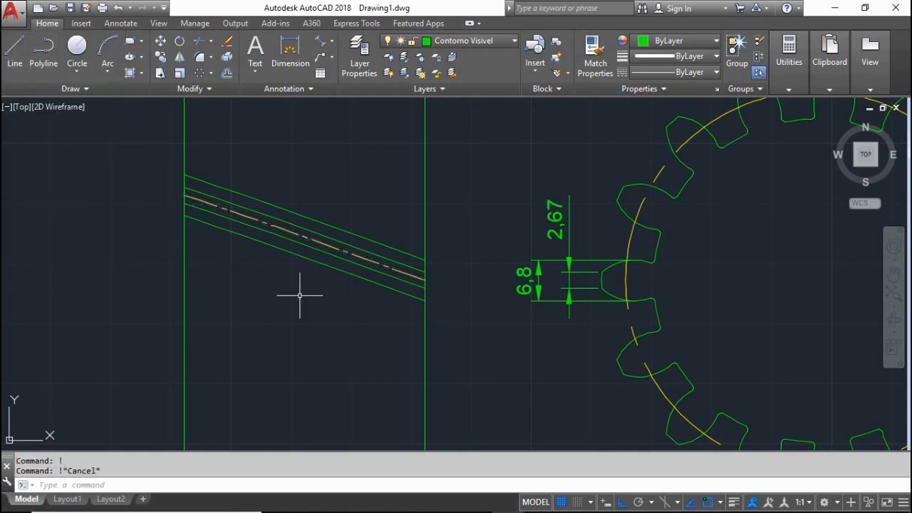
Delete the two width dimensions beside the leftmost tooth of the gear's front view.
scroll(300, 294, "down", 4)
scroll(301, 305, "up", 2)
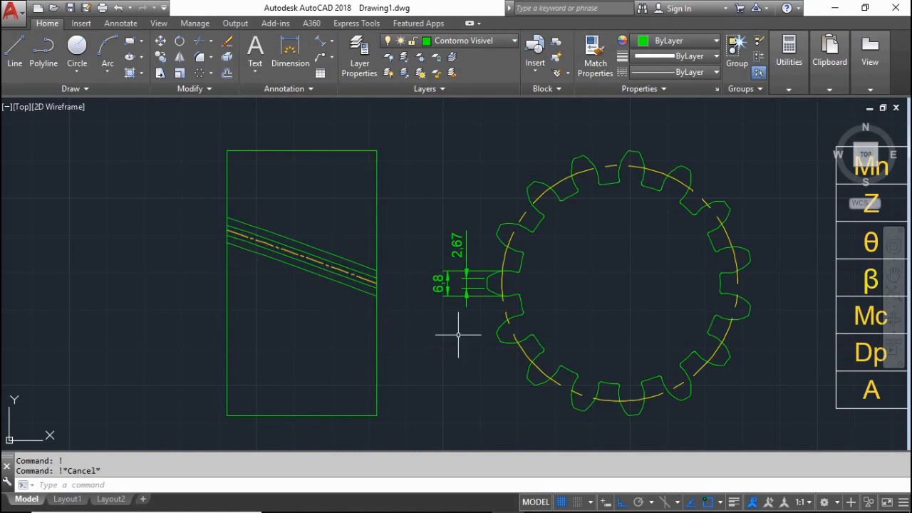
left_click(481, 315)
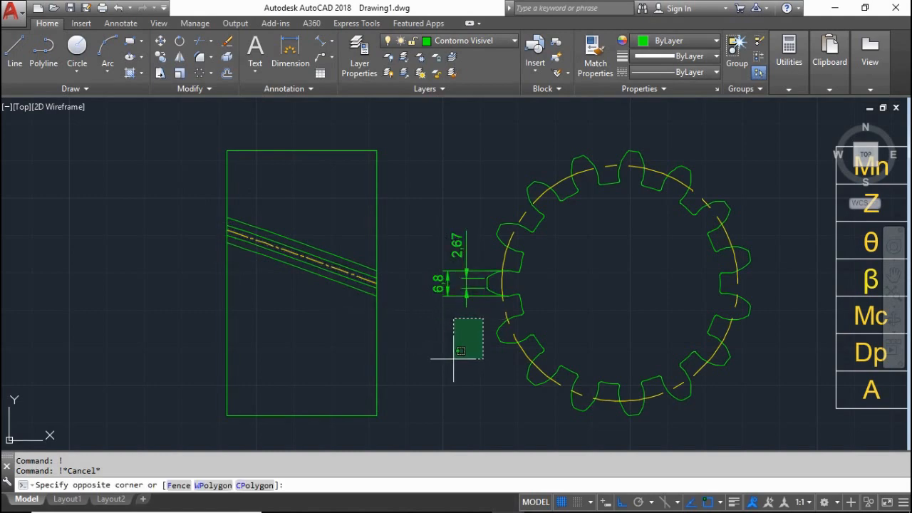
left_click(433, 229)
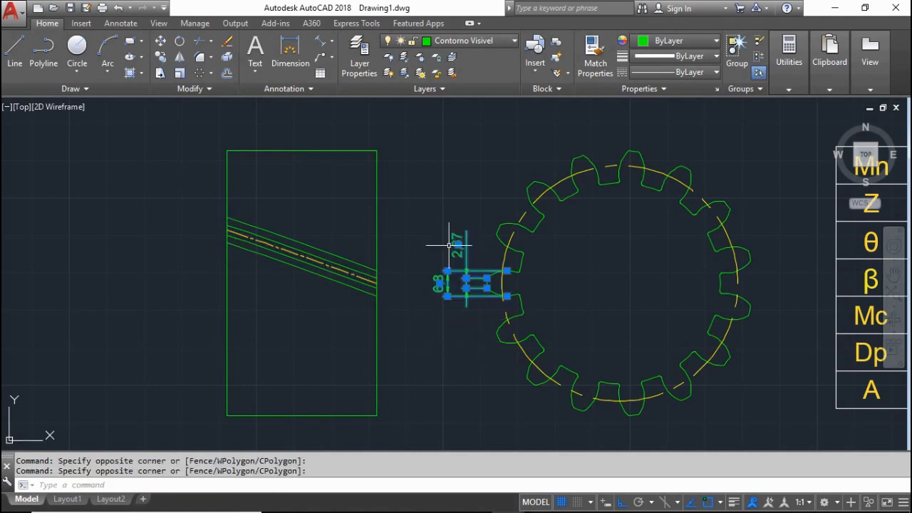
key("Delete")
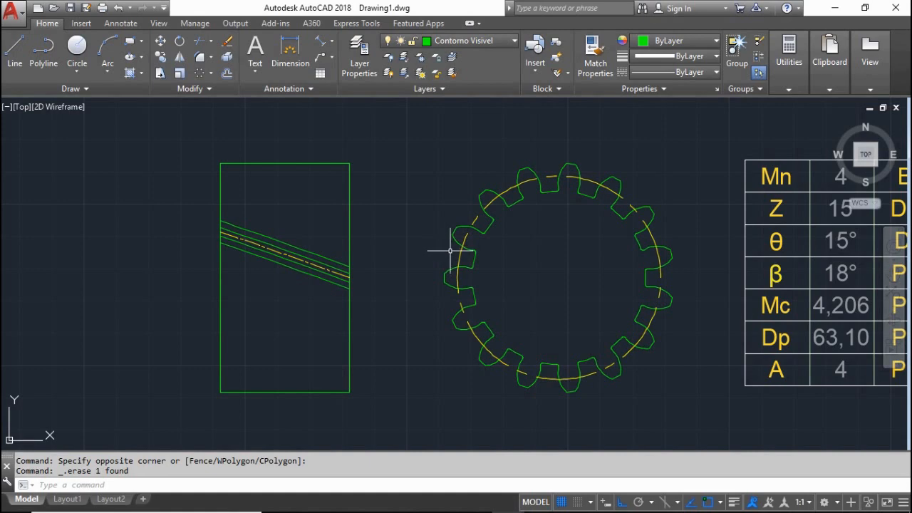
Draw a horizontal line from the lower tip corner of the leftmost tooth to the near vertical edge of the side view.
type("l")
key("Return")
scroll(431, 269, "up", 2)
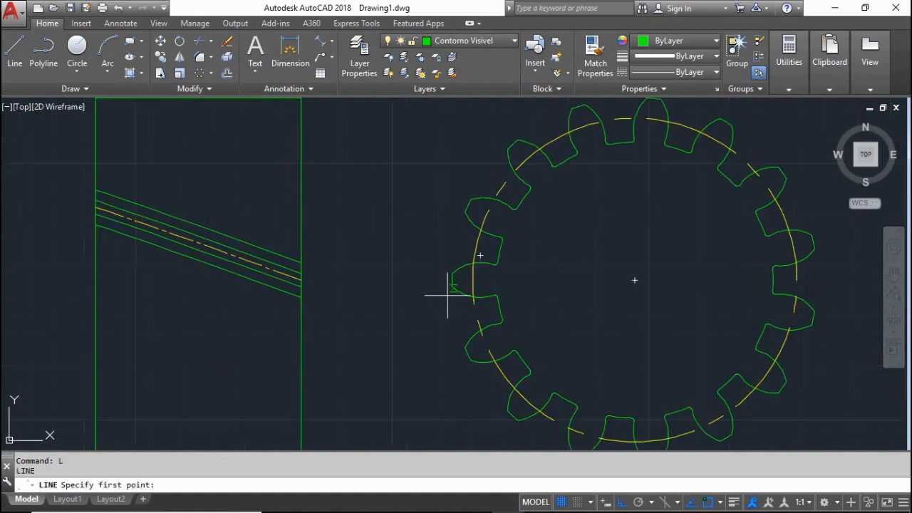
left_click(451, 288)
left_click(301, 287)
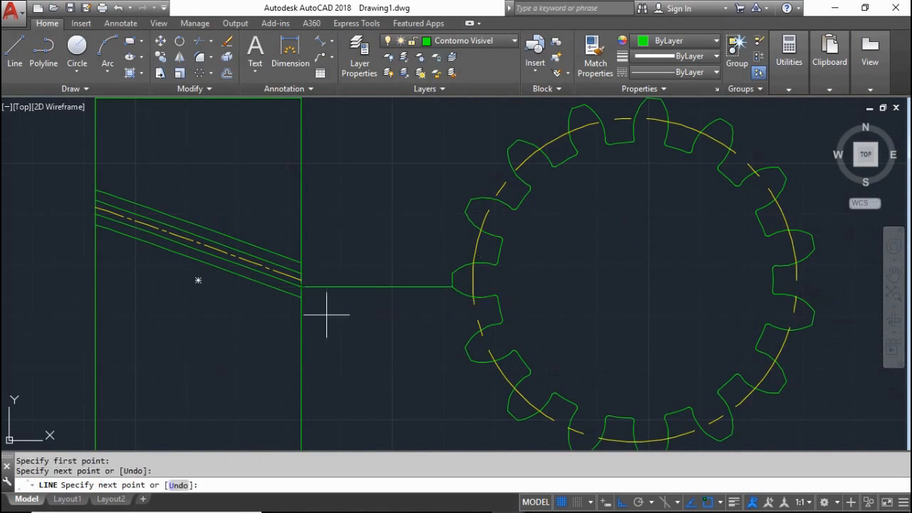
key("Escape")
scroll(295, 290, "up", 3)
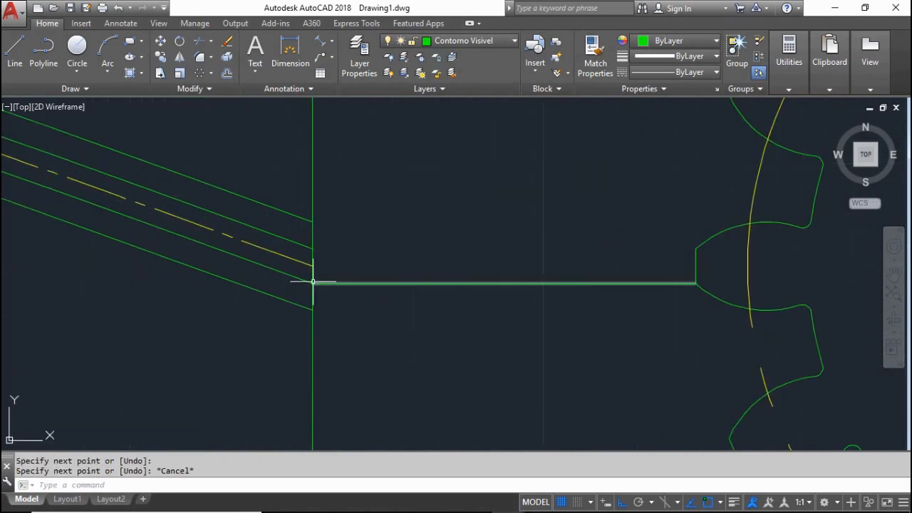
Draw a horizontal line from the tip corner of the tooth above the leftmost one across and beyond the side view.
scroll(353, 324, "down", 4)
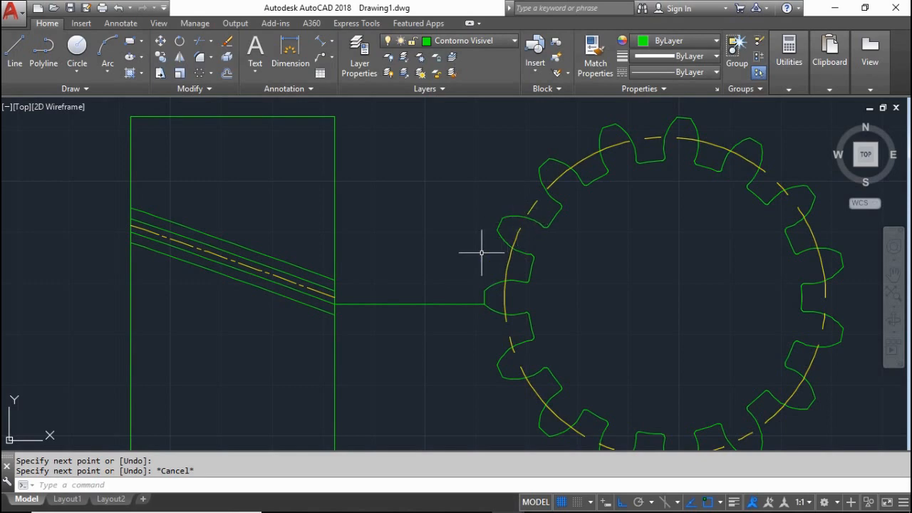
type("1")
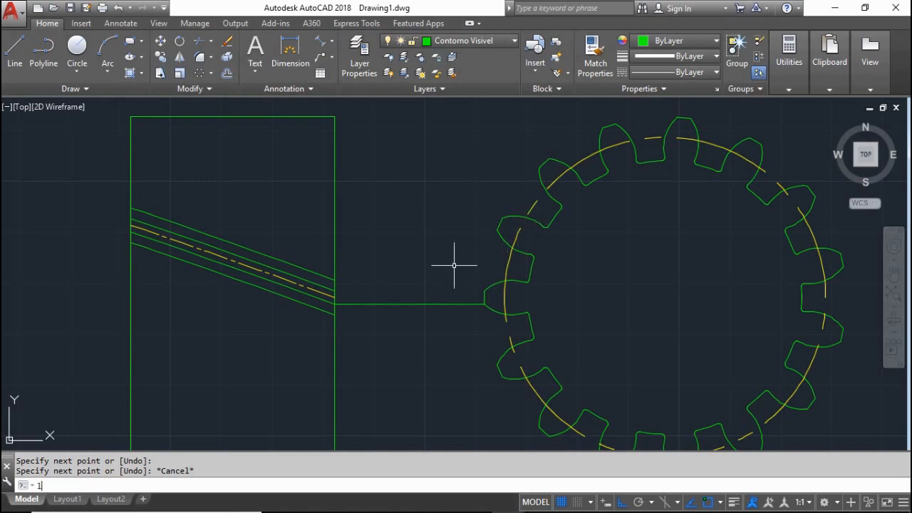
key("Return")
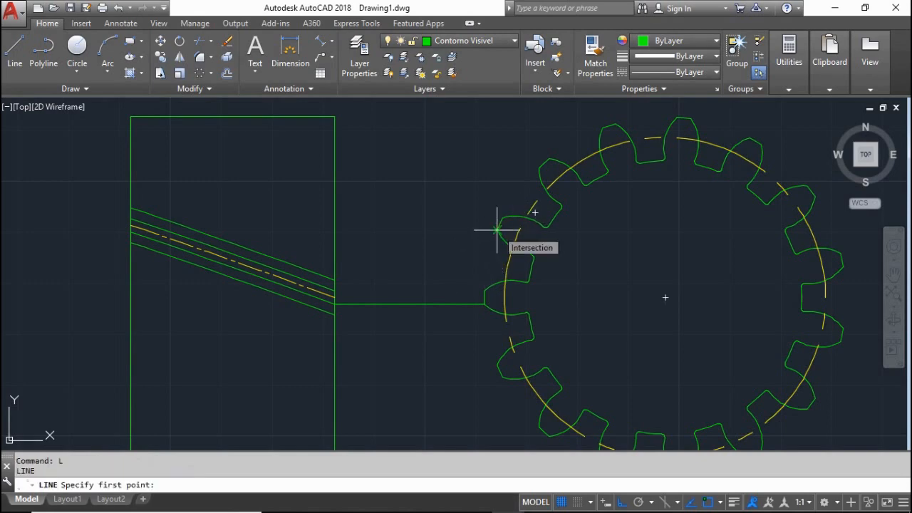
left_click(496, 230)
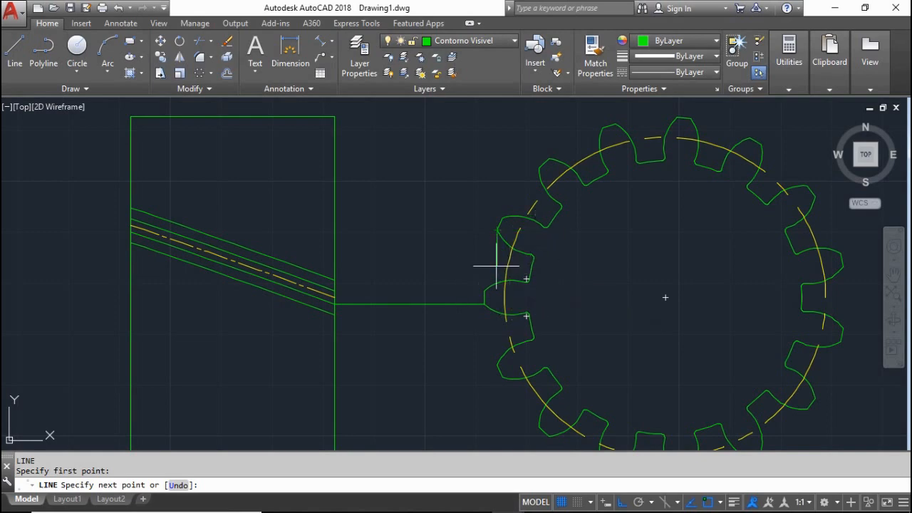
left_click(49, 229)
key("Escape")
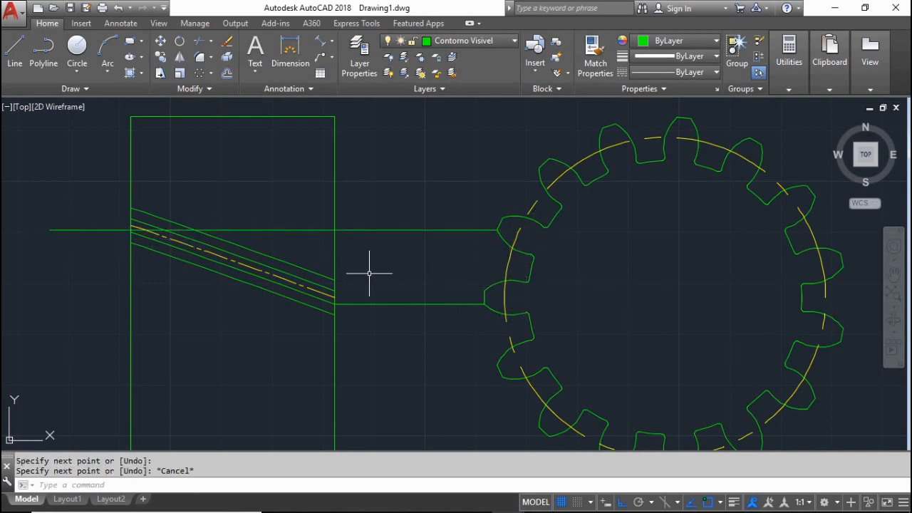
Delete both horizontal projection lines between the front and side views.
left_click(395, 327)
left_click(380, 229)
key("Delete")
Draw the outside circle of radius 35.55 from the gear's centre, passing through the tooth tips.
scroll(371, 239, "down", 1)
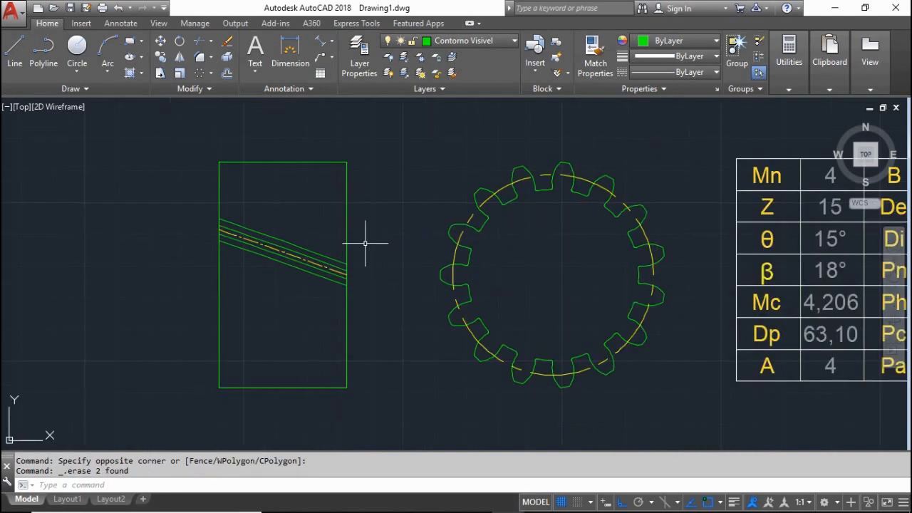
type("c")
key("Return")
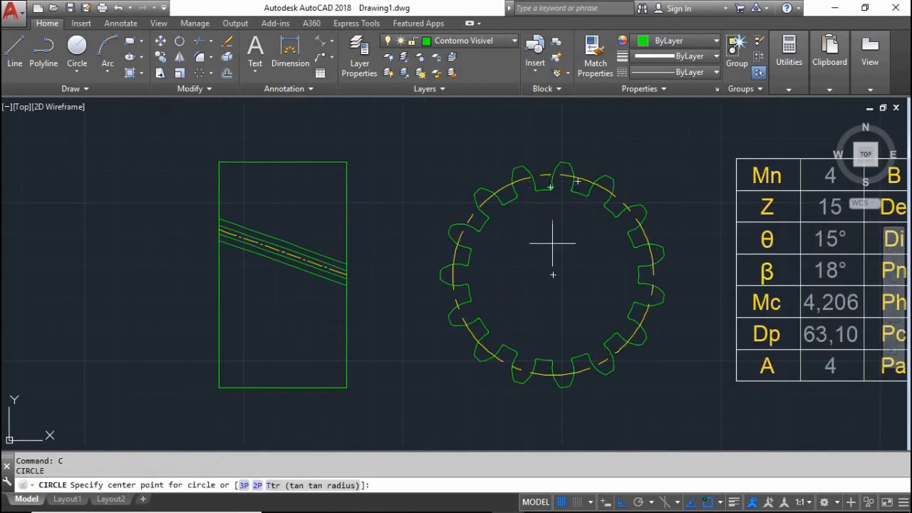
left_click(552, 274)
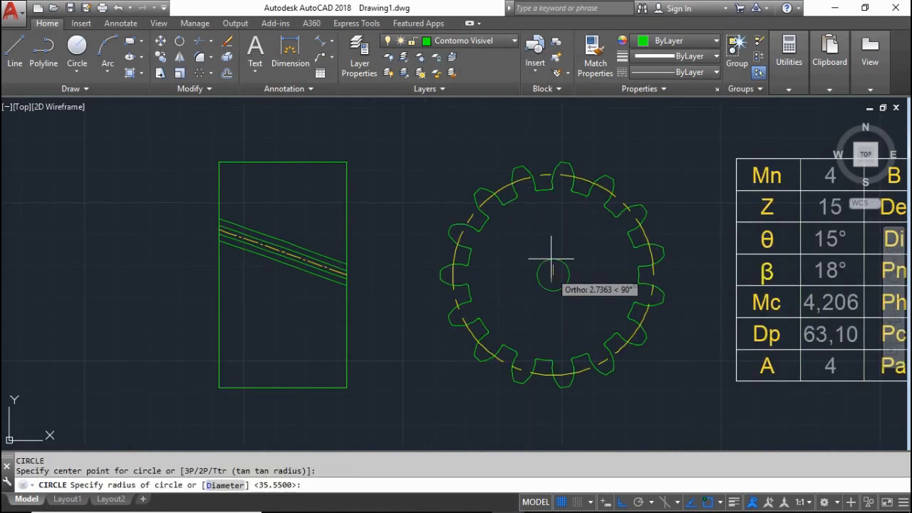
scroll(546, 174, "up", 4)
key("Escape")
scroll(311, 169, "down", 6)
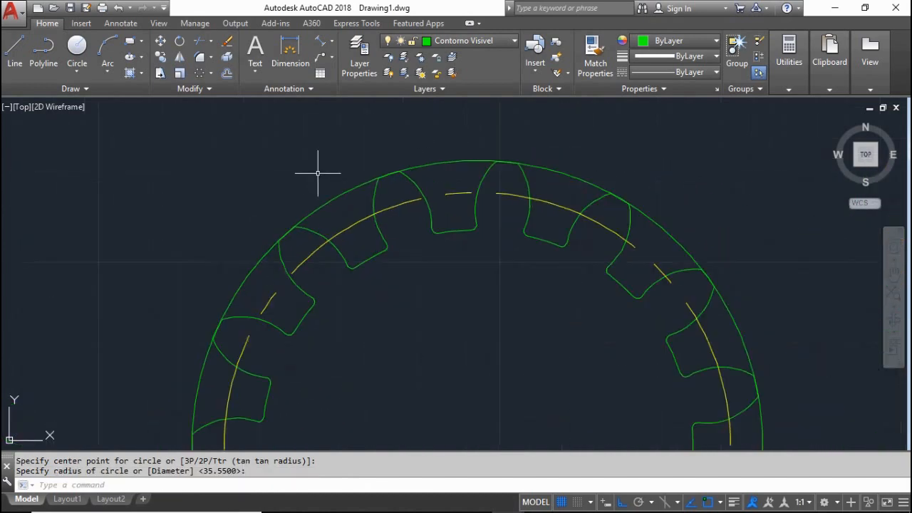
scroll(464, 295, "down", 4)
scroll(454, 291, "up", 2)
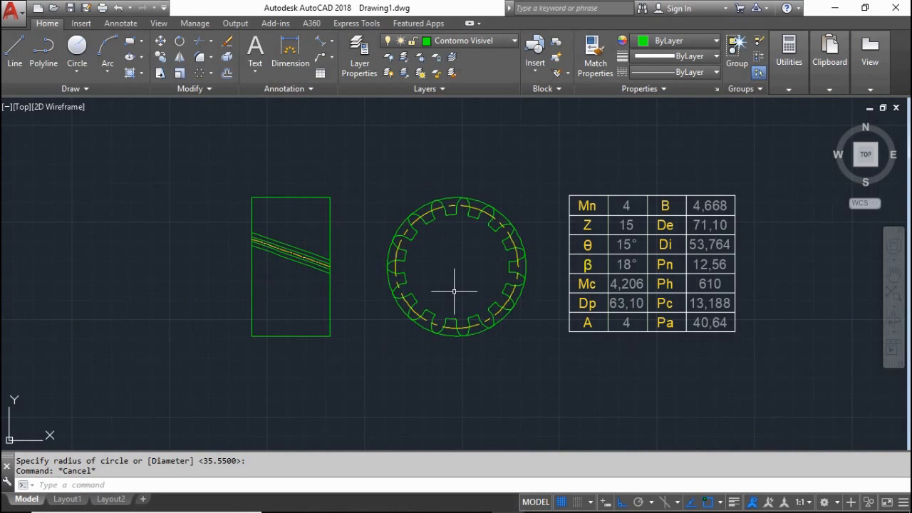
scroll(454, 291, "up", 2)
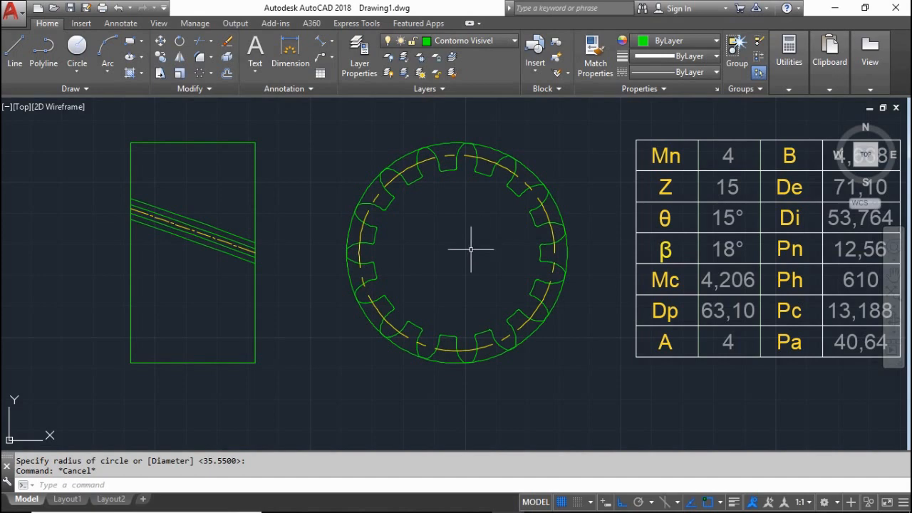
scroll(463, 258, "down", 2)
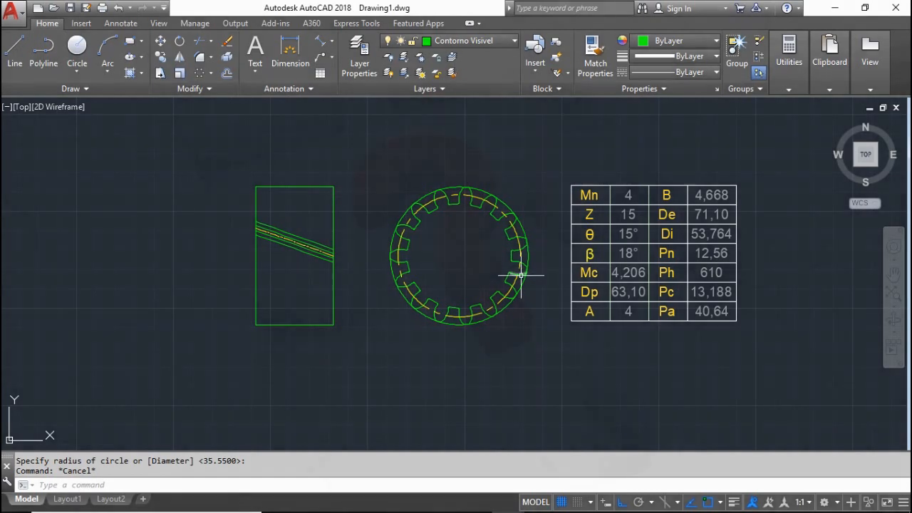
key("alt+Tab")
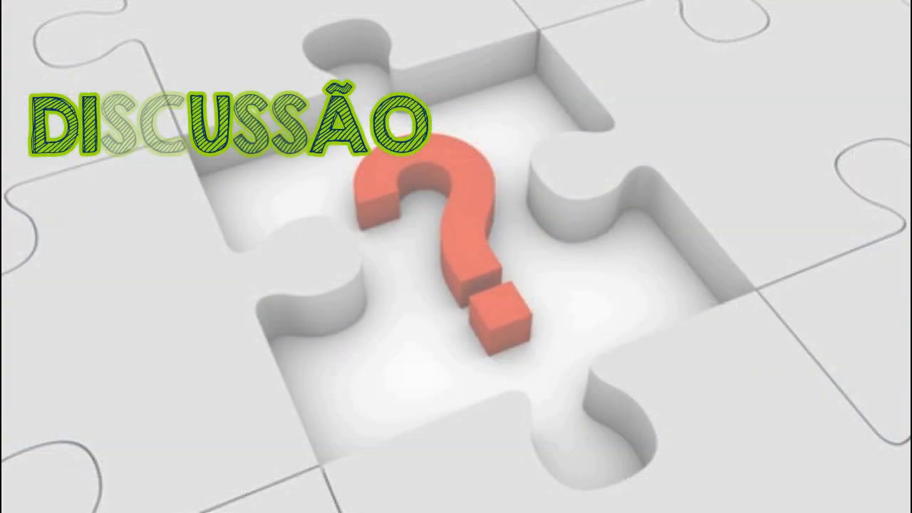